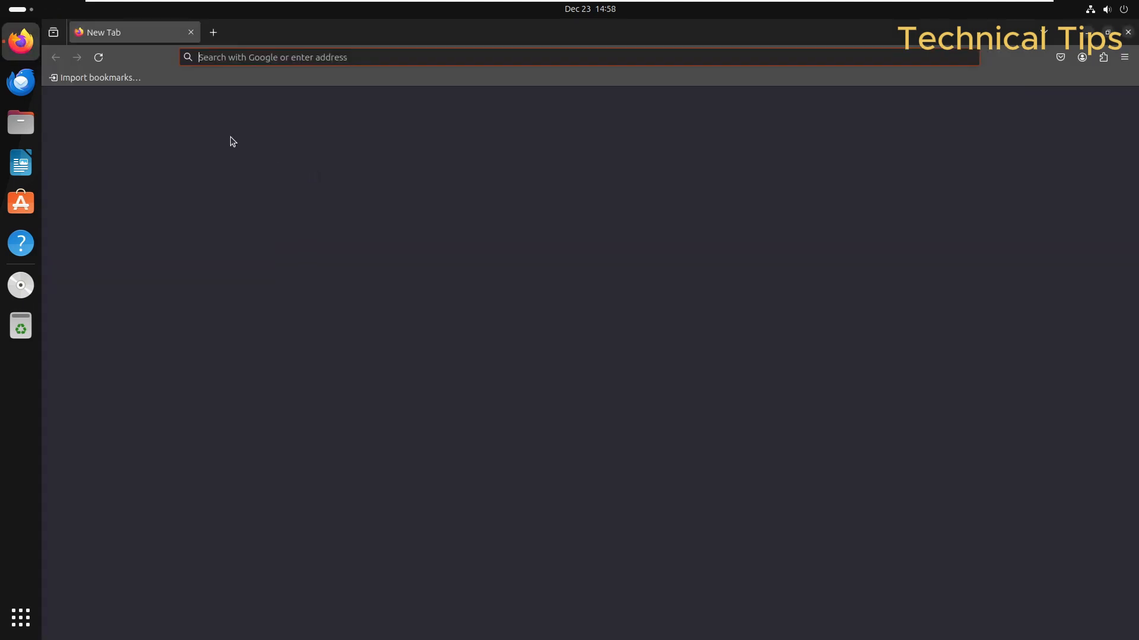
Step: Download rclone-v1.65.0-linux-amd64.zip from the rclone downloads page's Intel/AMD 64-bit Linux row
{"action": "left_click", "coordinate": [296, 58]}
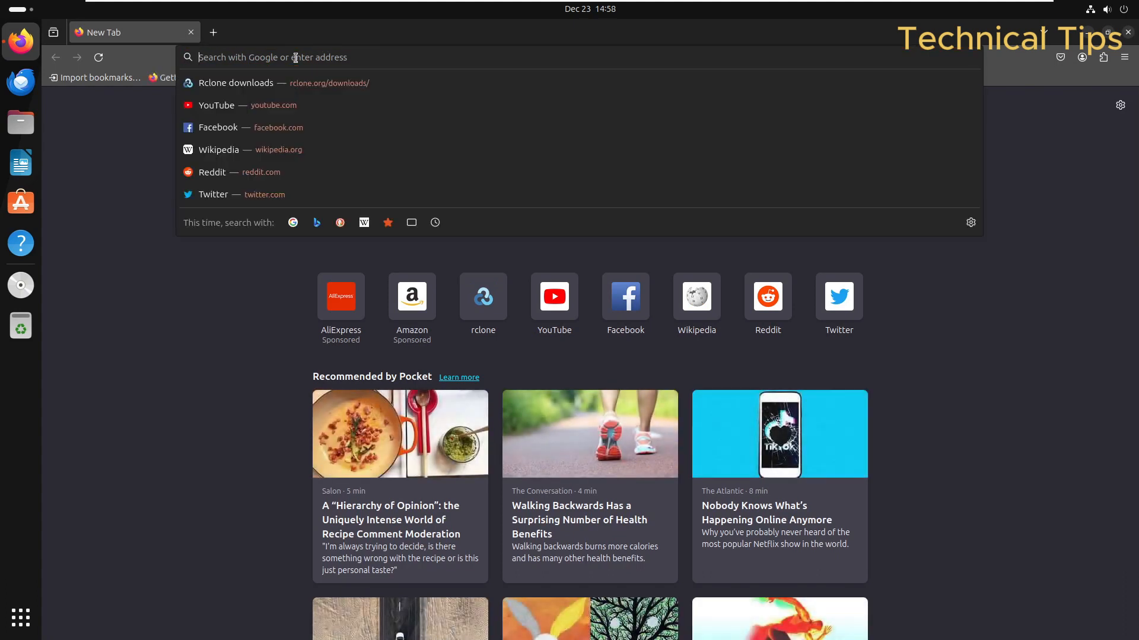
{"action": "key", "text": "Down"}
{"action": "key", "text": "Return"}
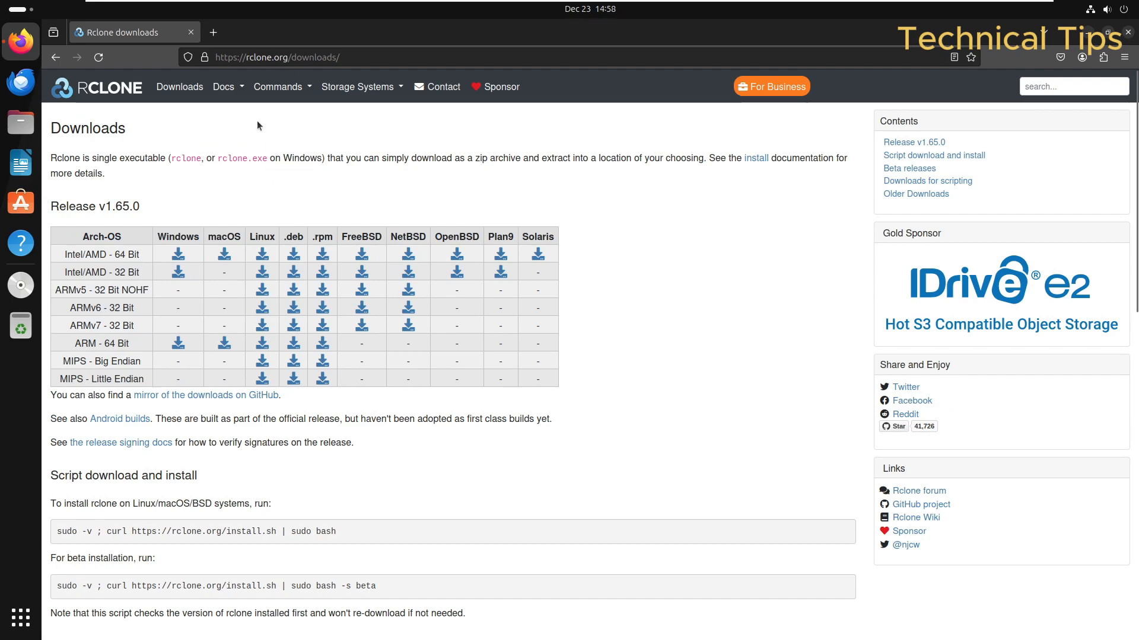
{"action": "scroll", "coordinate": [254, 260], "scroll_direction": "down", "scroll_amount": 15}
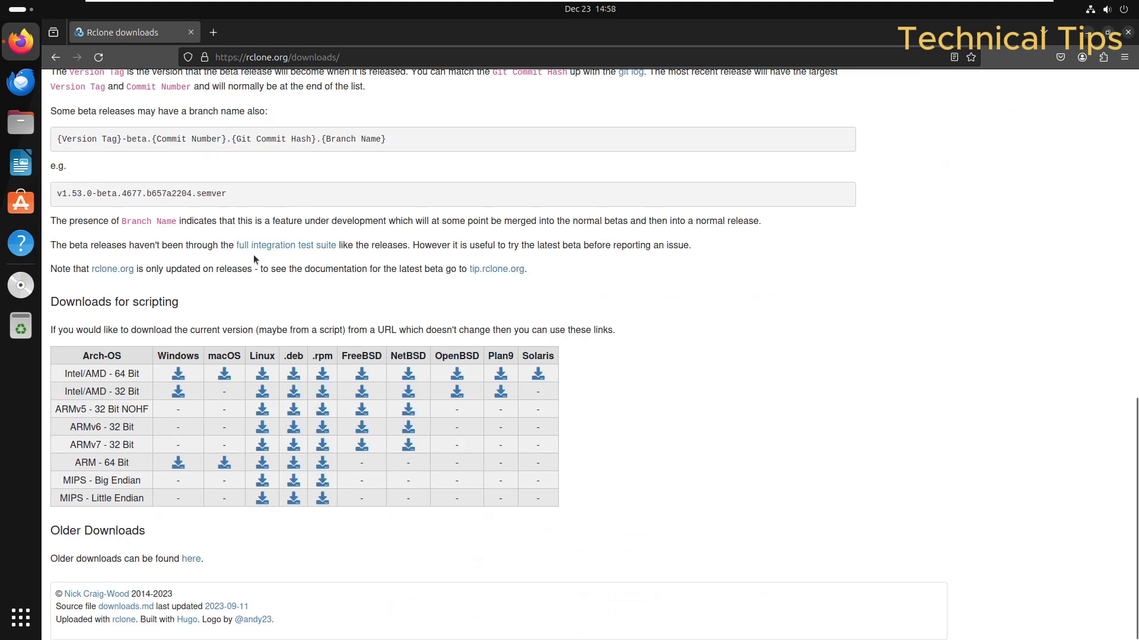
{"action": "scroll", "coordinate": [254, 260], "scroll_direction": "up", "scroll_amount": 15}
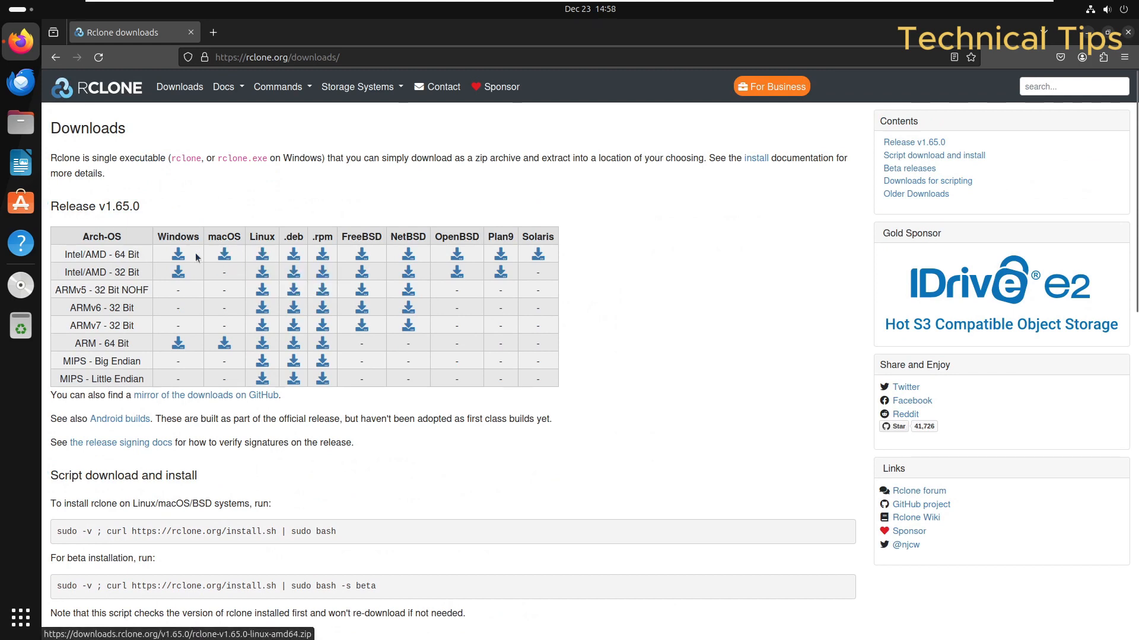
{"action": "left_click", "coordinate": [263, 256]}
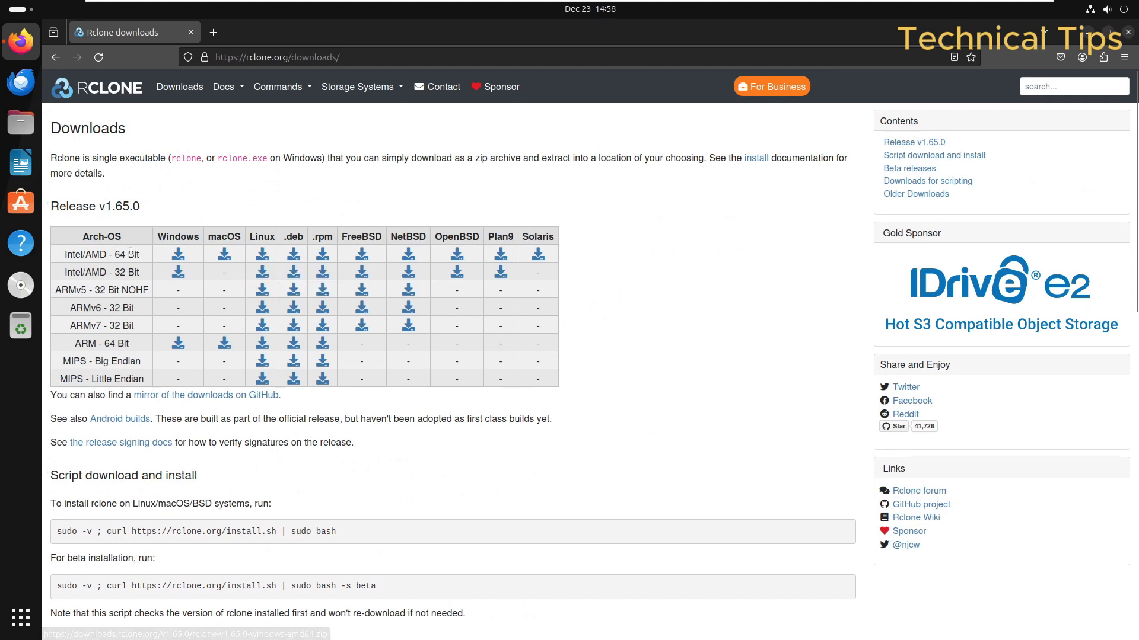
{"action": "left_click", "coordinate": [262, 256]}
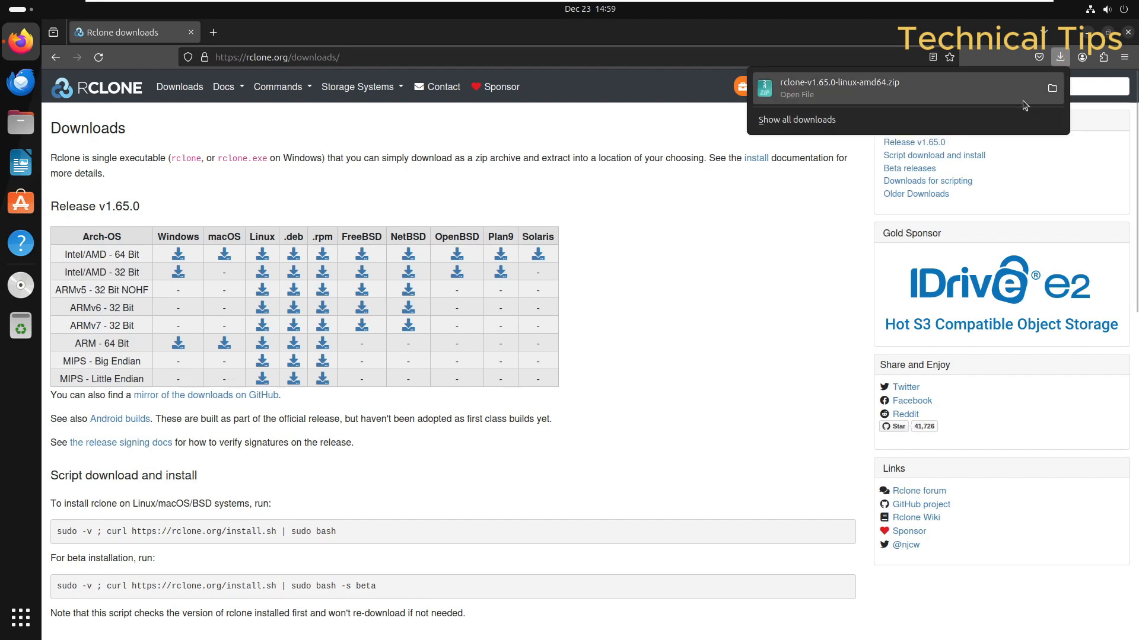
{"action": "left_click", "coordinate": [342, 55]}
Step: Search 'rclone browser latest version' and open the RcloneBrowser project site
{"action": "left_click", "coordinate": [213, 32]}
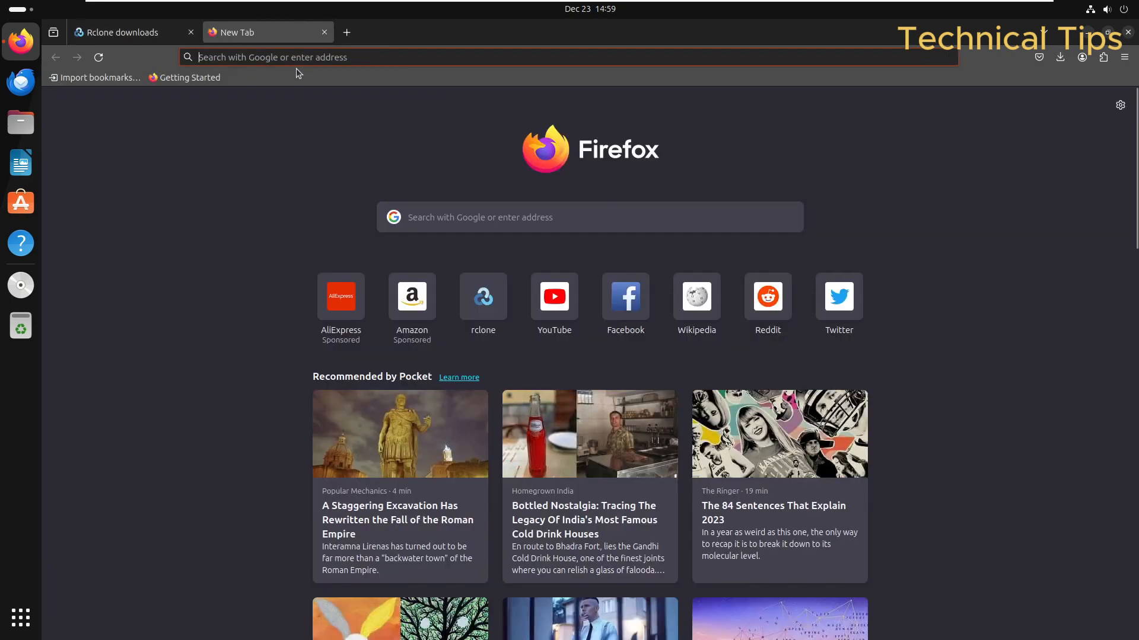
{"action": "left_click", "coordinate": [291, 59]}
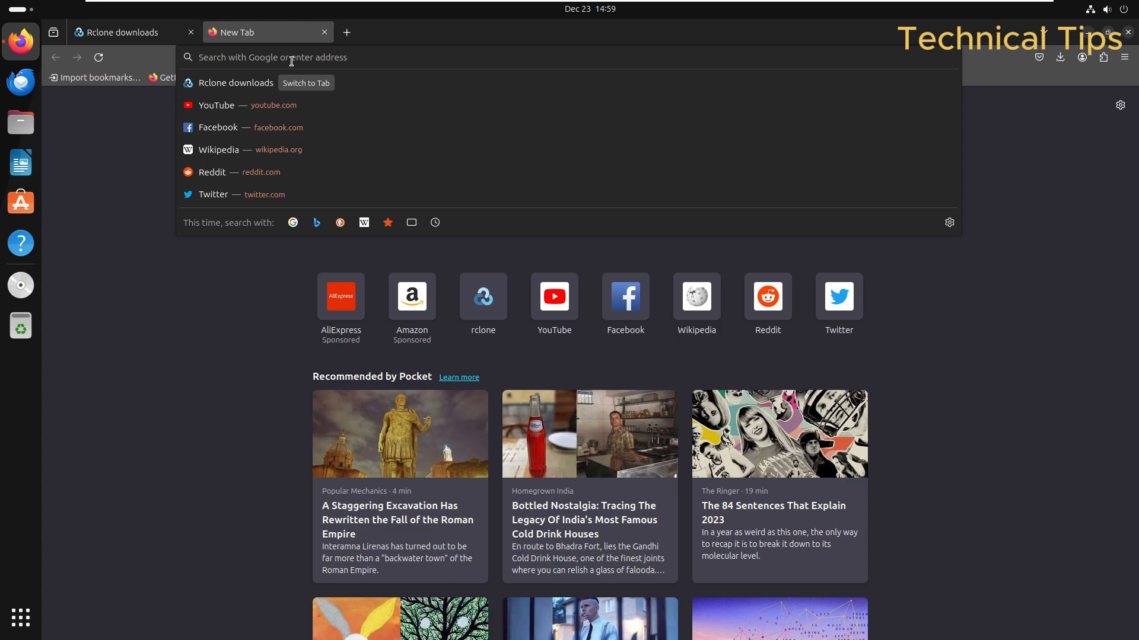
{"action": "type", "text": "r"}
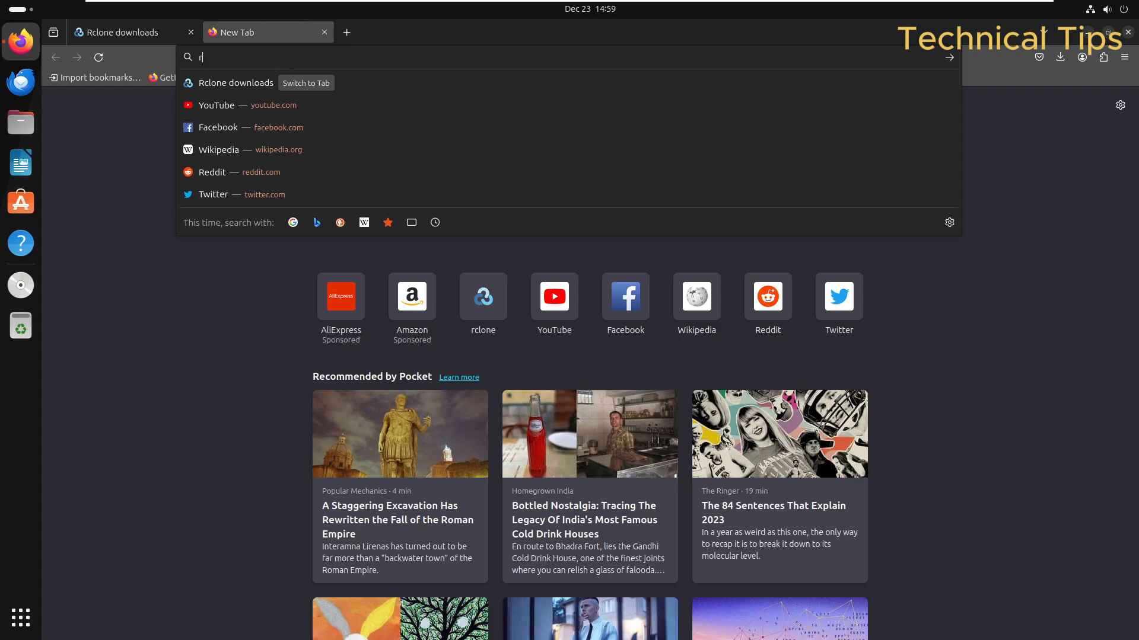
{"action": "type", "text": "clon"}
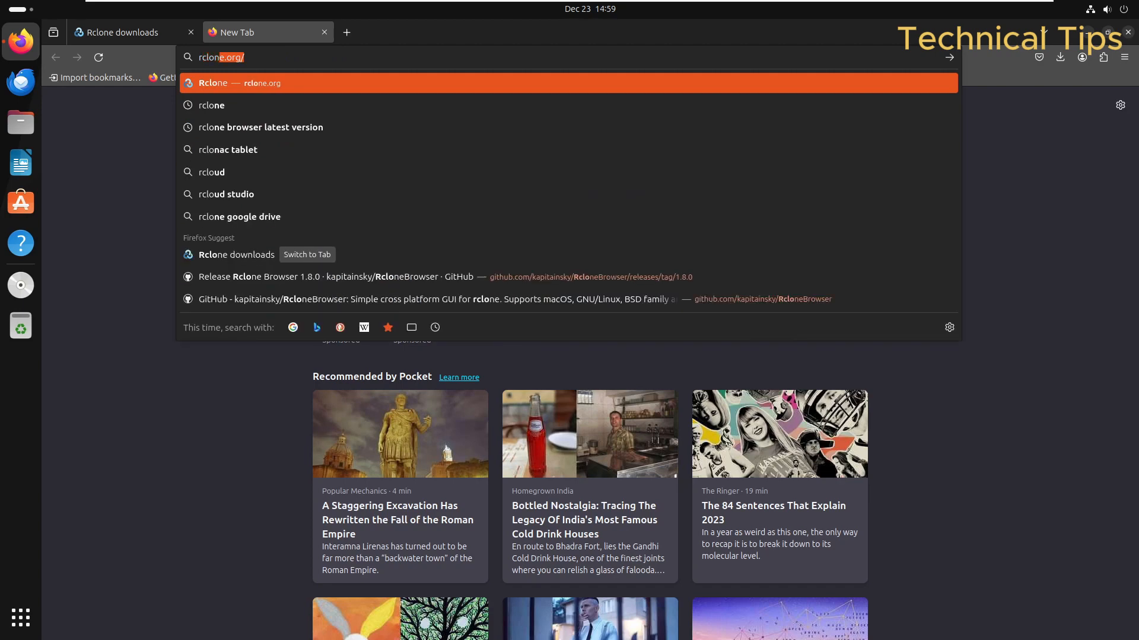
{"action": "type", "text": "e br"}
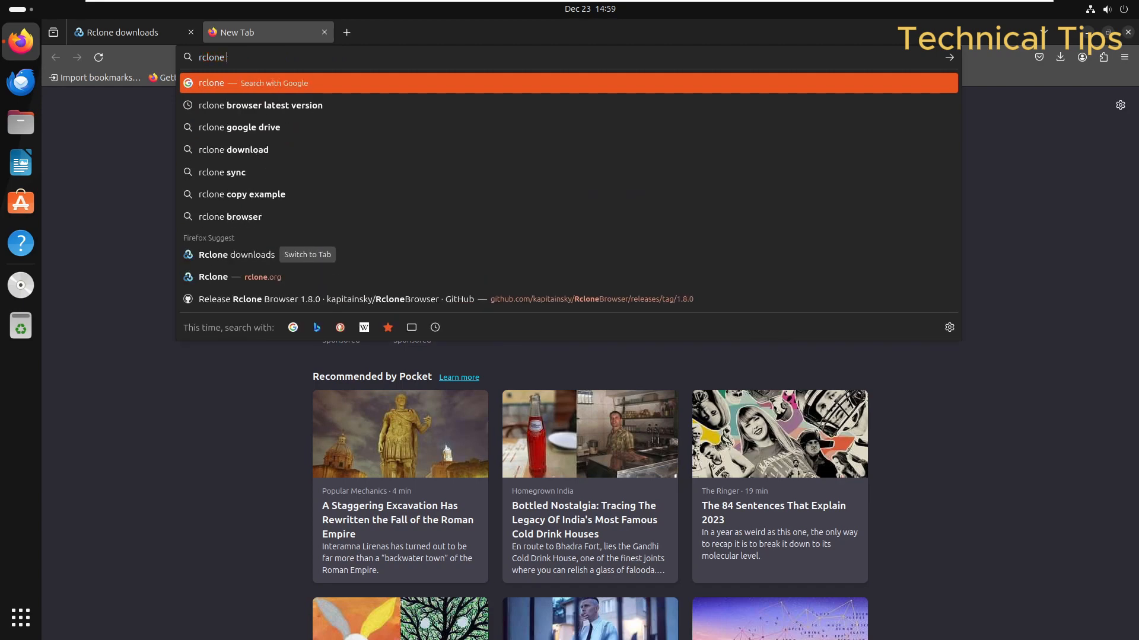
{"action": "key", "text": "Down"}
{"action": "key", "text": "Return"}
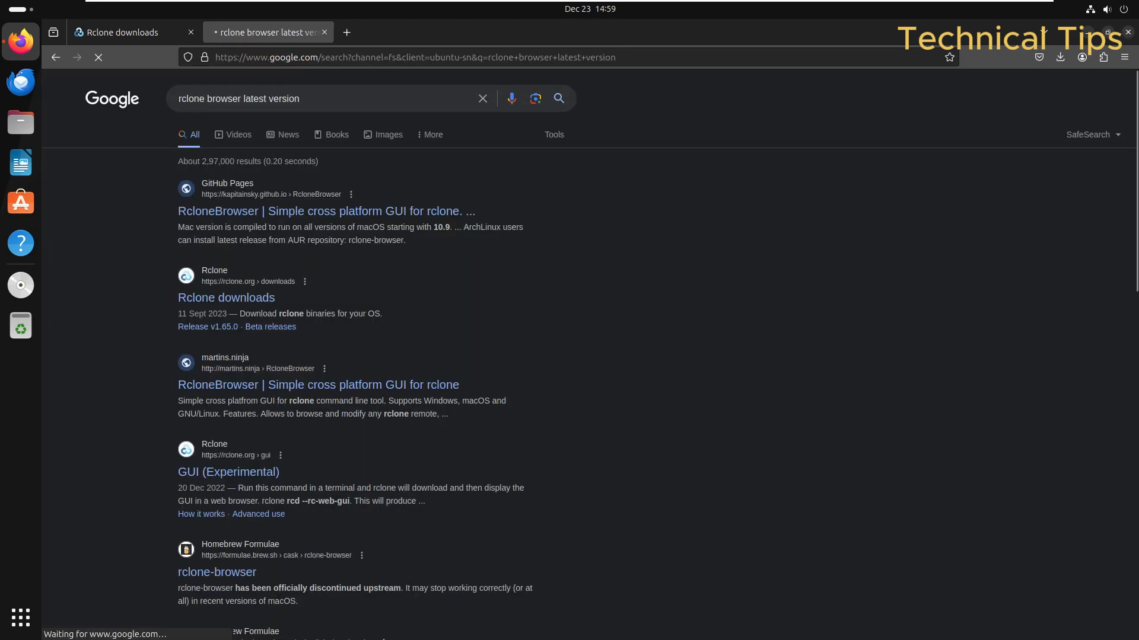
{"action": "left_click", "coordinate": [223, 213]}
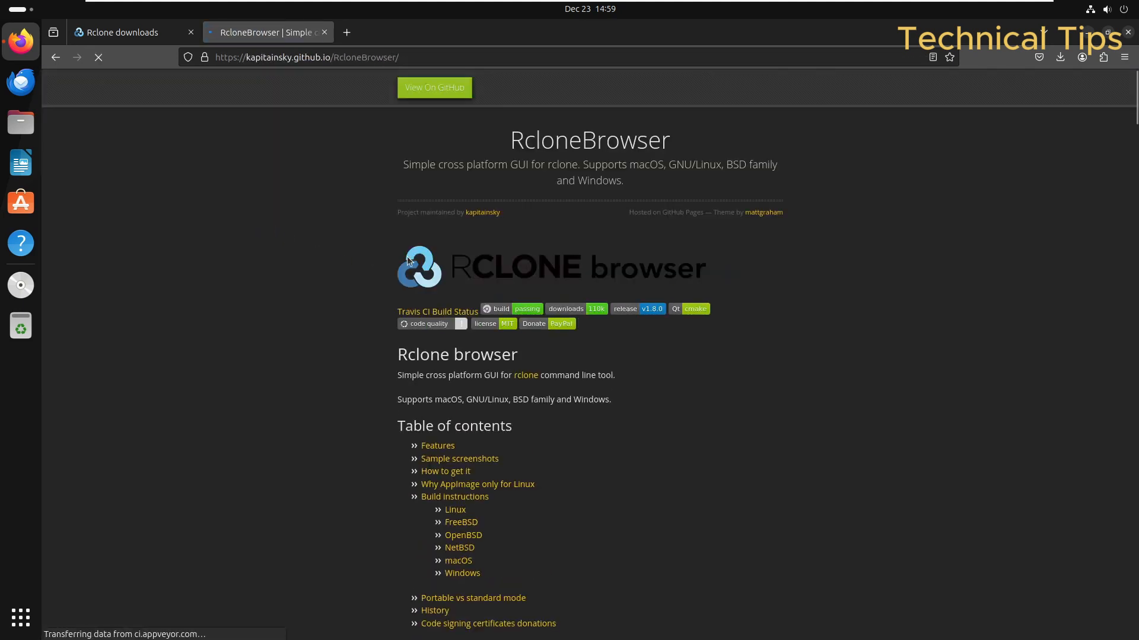
Step: Go to the RcloneBrowser GitHub repository and bring up the 1.8.0 release's Assets list
{"action": "left_click", "coordinate": [428, 91]}
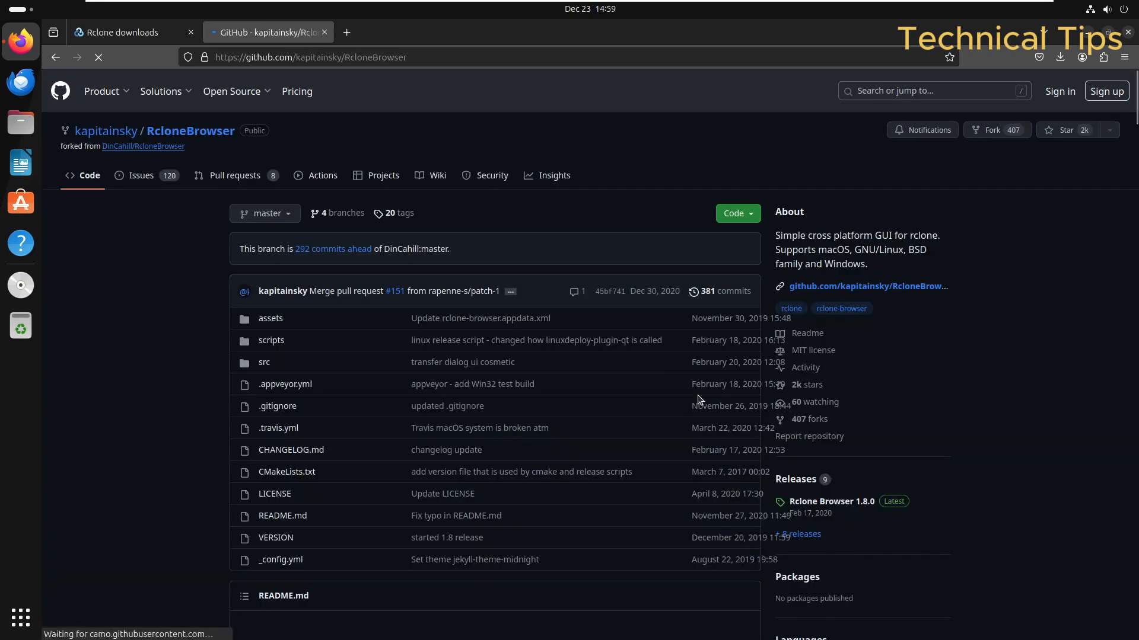
{"action": "scroll", "coordinate": [869, 445], "scroll_direction": "down", "scroll_amount": 1}
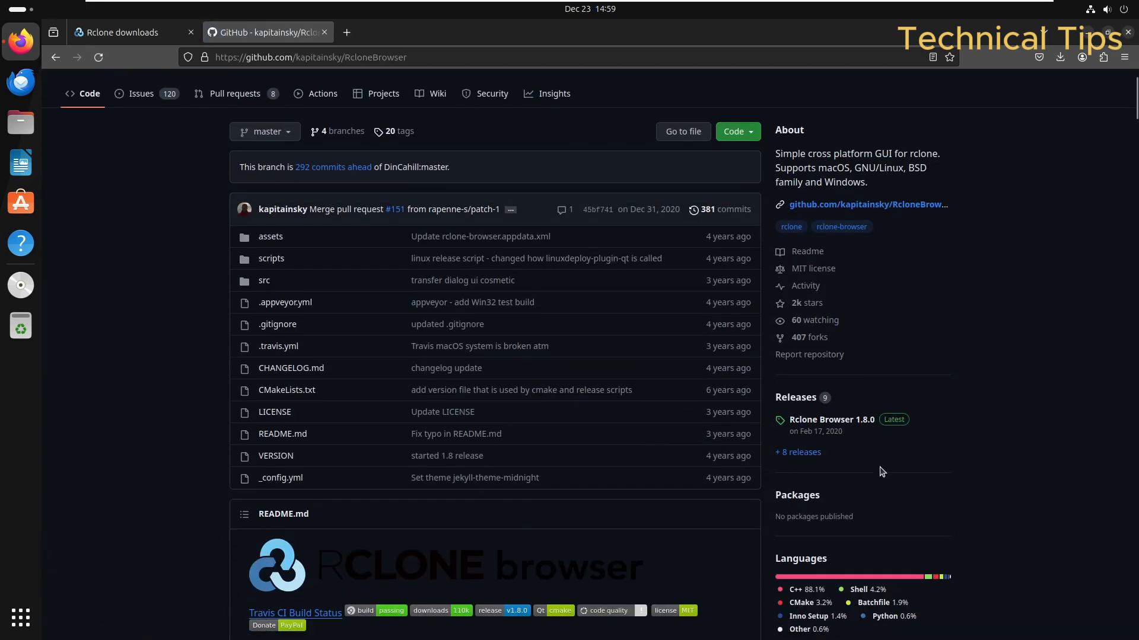
{"action": "left_click", "coordinate": [891, 426]}
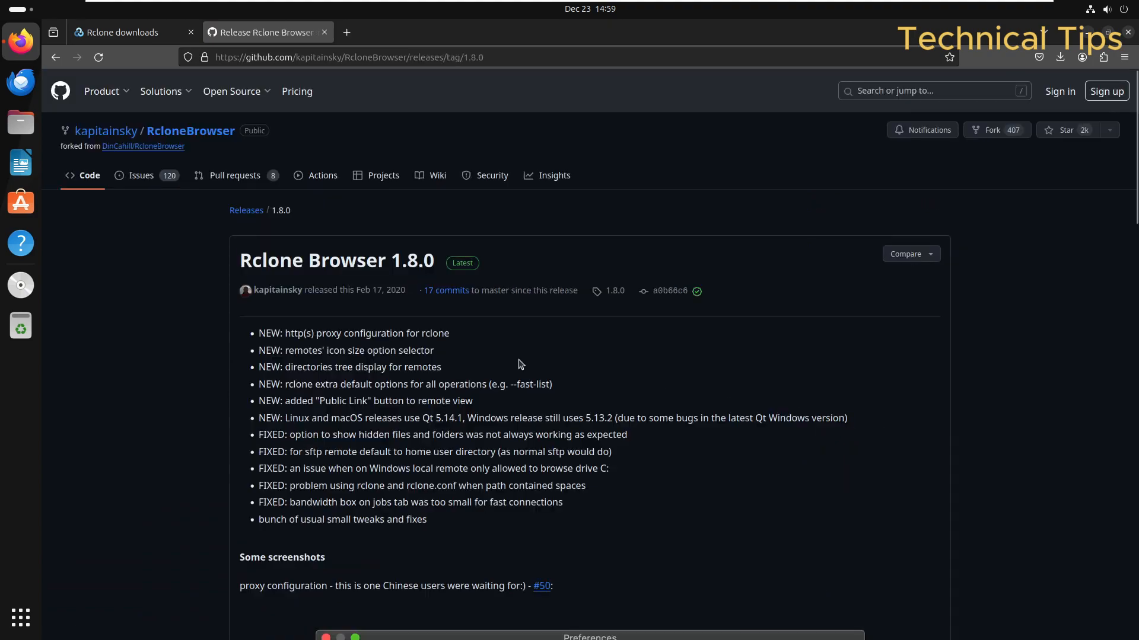
{"action": "scroll", "coordinate": [517, 369], "scroll_direction": "down", "scroll_amount": 6}
{"action": "scroll", "coordinate": [518, 369], "scroll_direction": "down", "scroll_amount": 15}
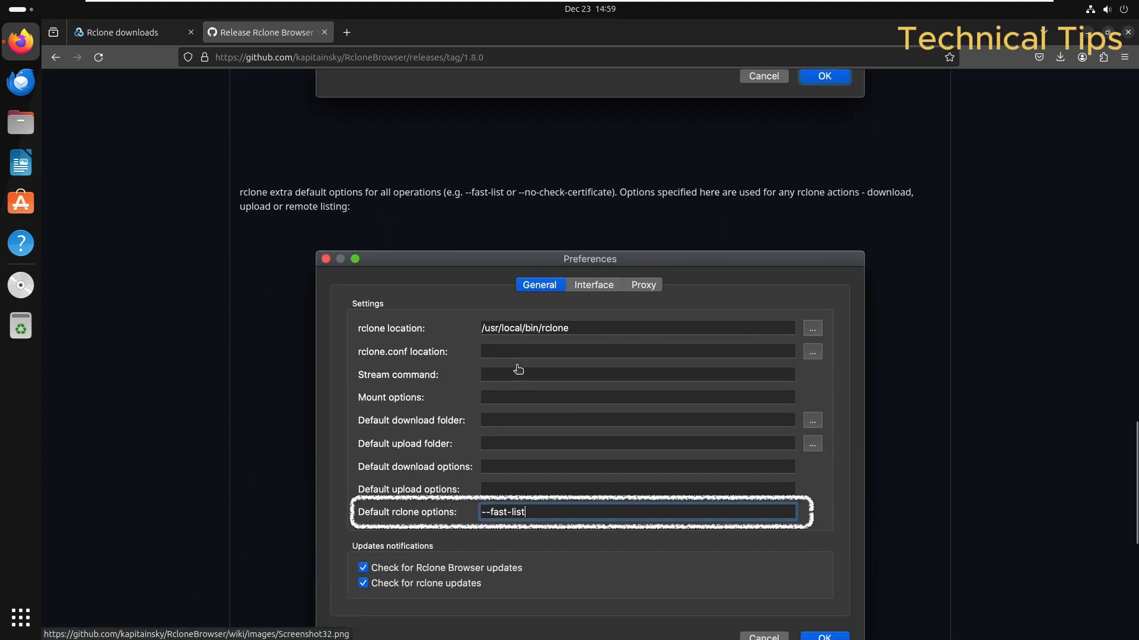
{"action": "scroll", "coordinate": [518, 369], "scroll_direction": "down", "scroll_amount": 5}
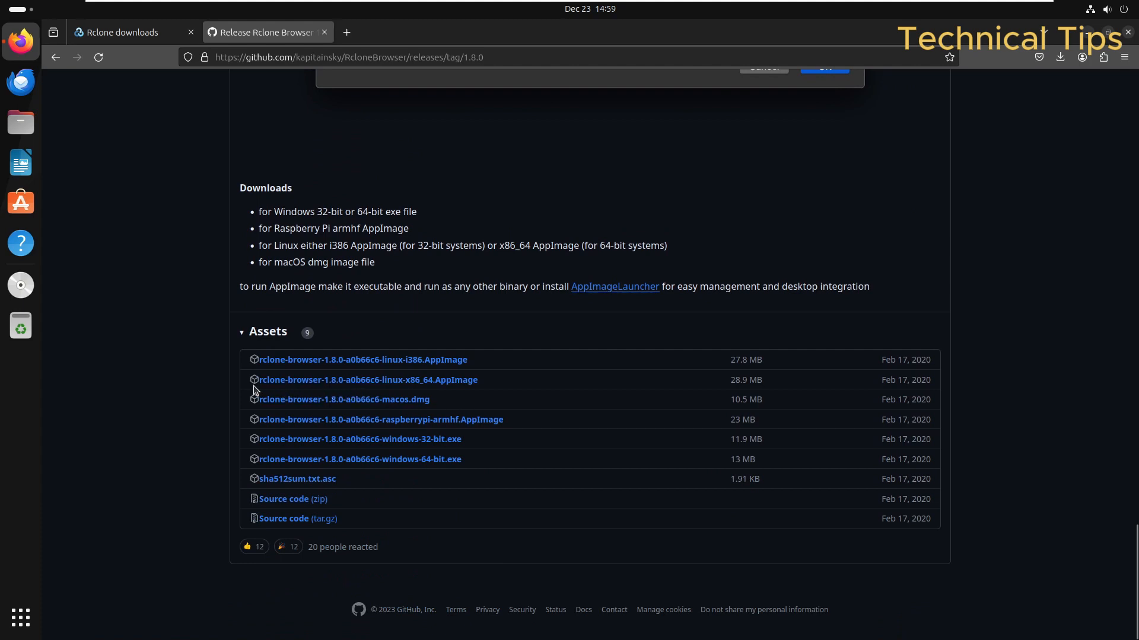
Step: Download the rclone-browser 1.8.0 linux-x86_64 AppImage and close Firefox
{"action": "left_click", "coordinate": [445, 384]}
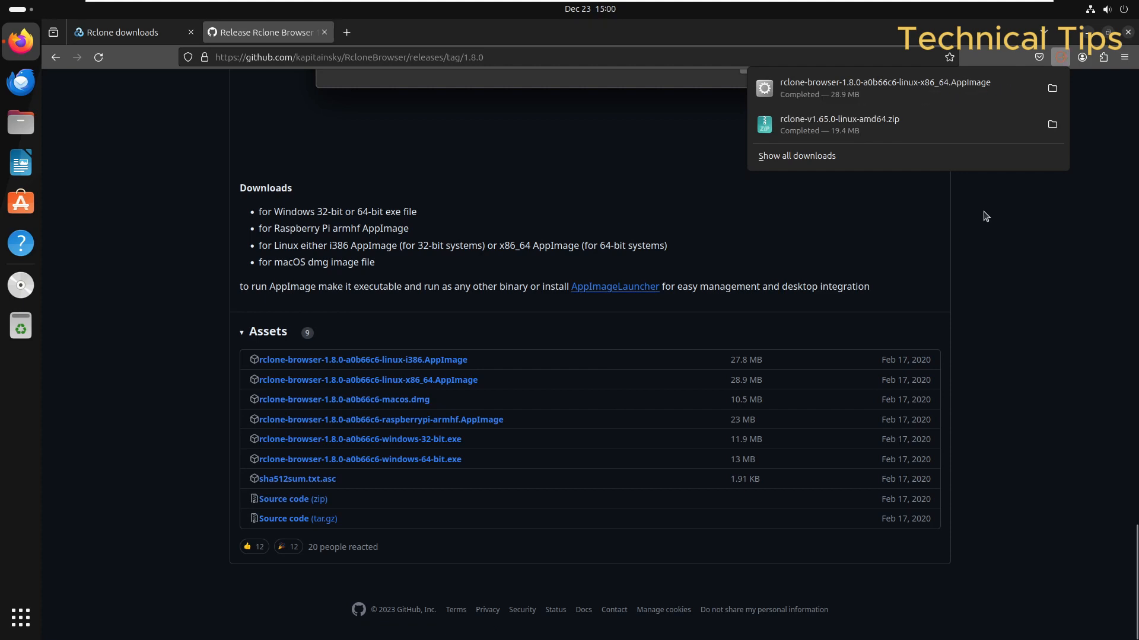
{"action": "left_click", "coordinate": [1130, 35]}
{"action": "left_click", "coordinate": [1130, 34]}
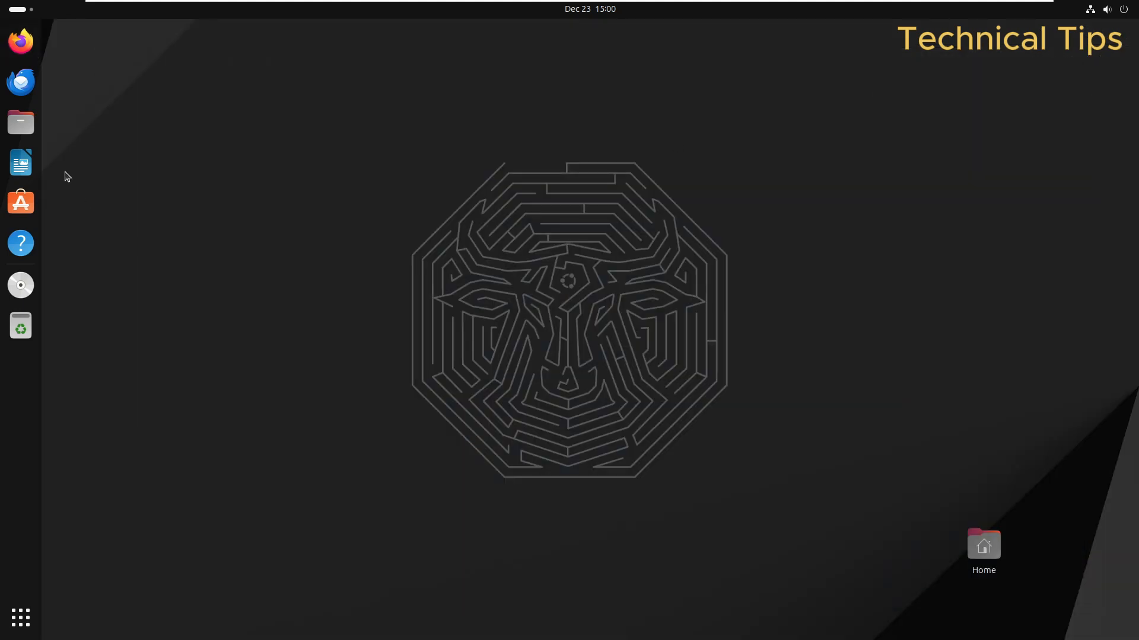
Step: Extract rclone-v1.65.0-linux-amd64.zip in Downloads through its Files context menu
{"action": "left_click", "coordinate": [20, 125]}
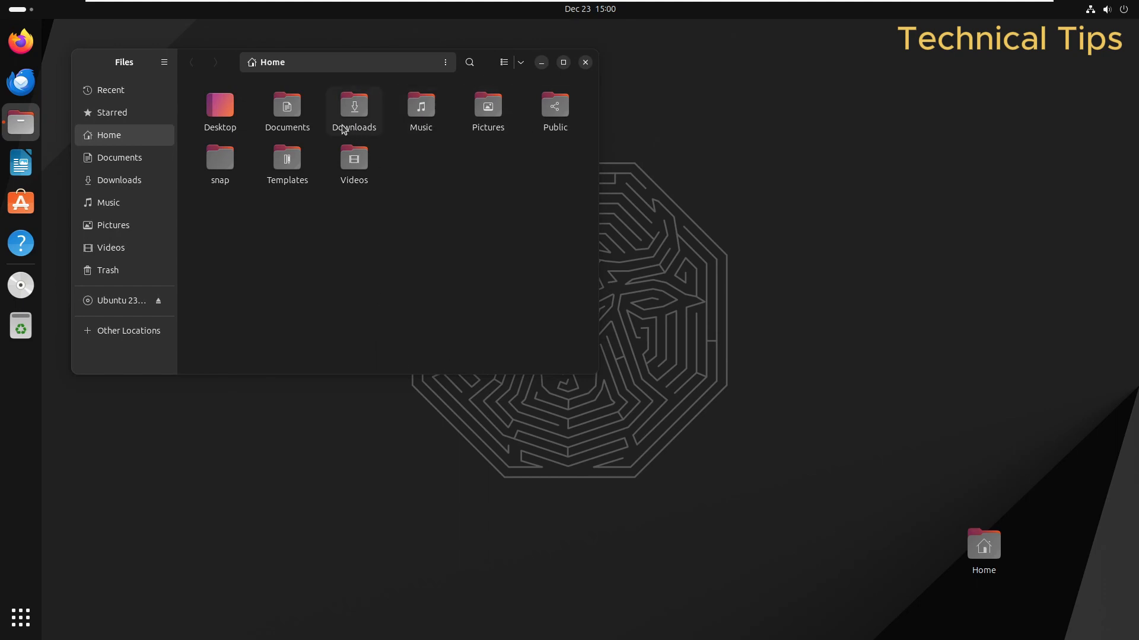
{"action": "left_click", "coordinate": [356, 118]}
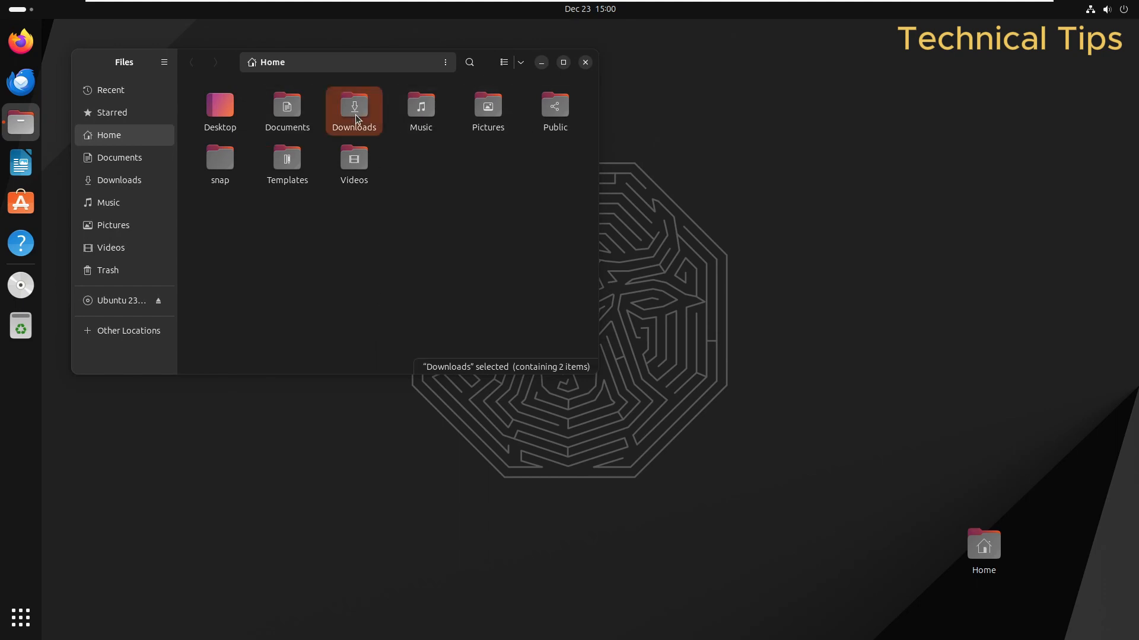
{"action": "double_click", "coordinate": [357, 118]}
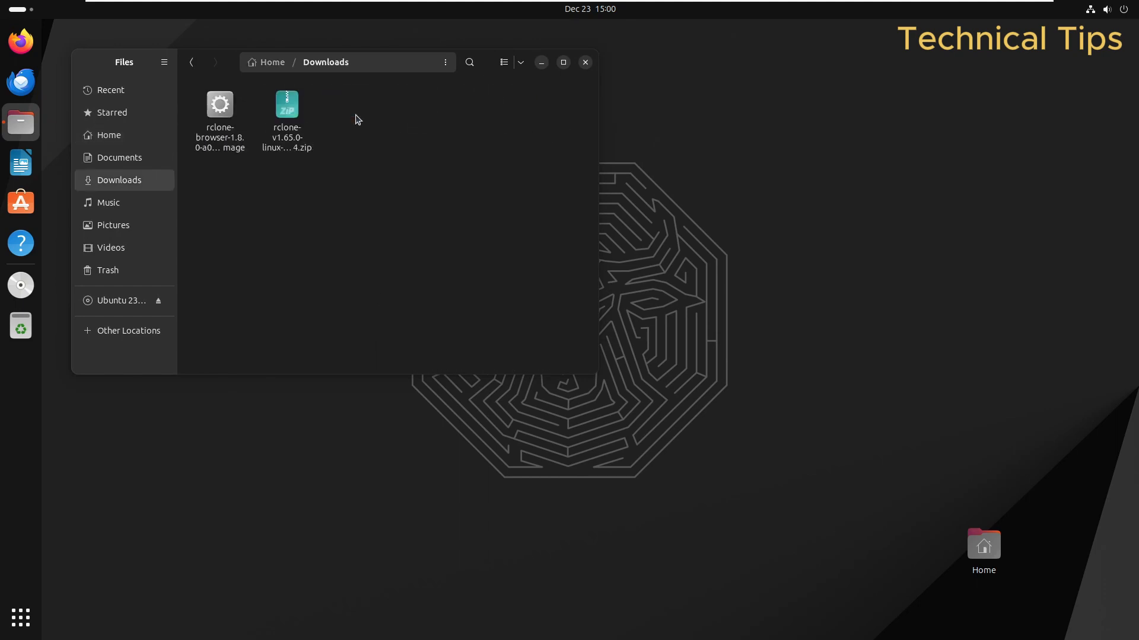
{"action": "left_click", "coordinate": [564, 62]}
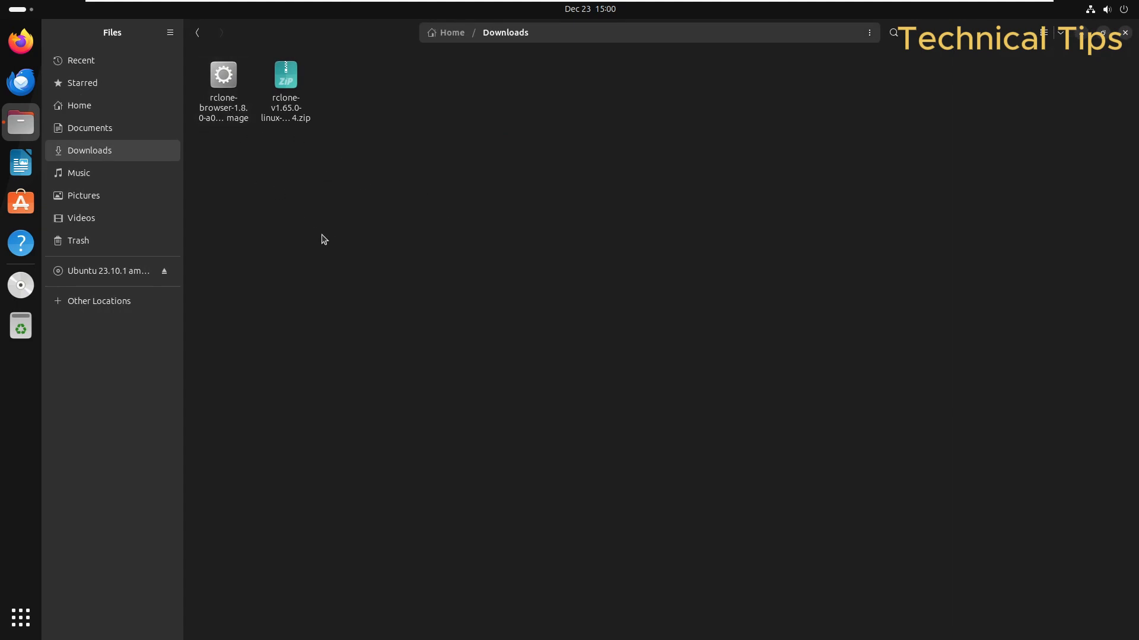
{"action": "left_click", "coordinate": [230, 121]}
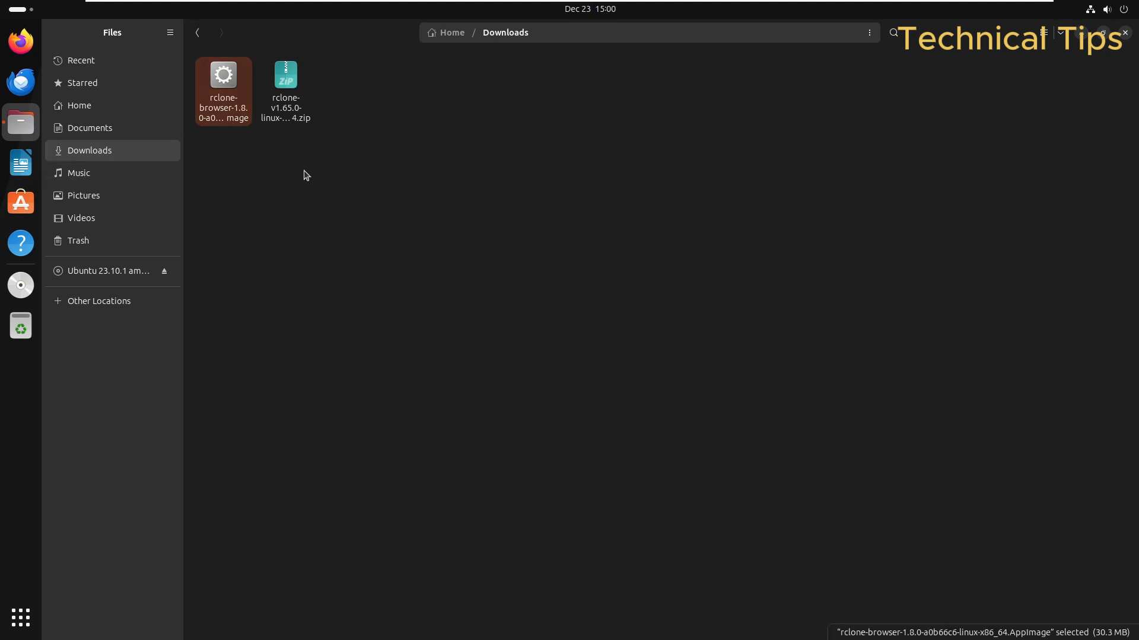
{"action": "left_click", "coordinate": [292, 109]}
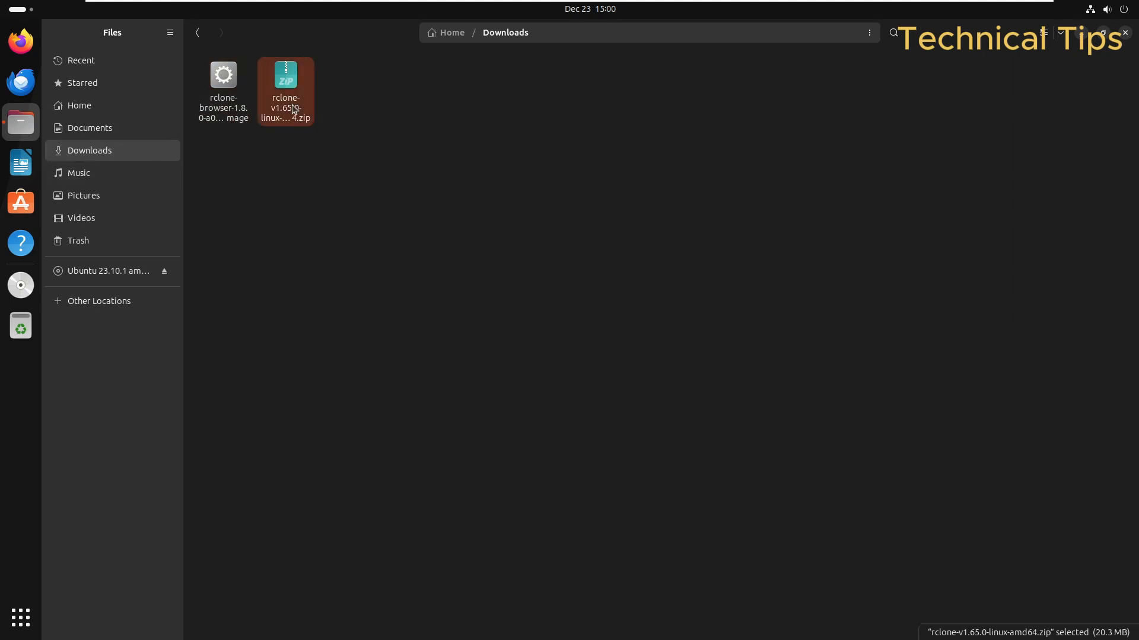
{"action": "right_click", "coordinate": [293, 108]}
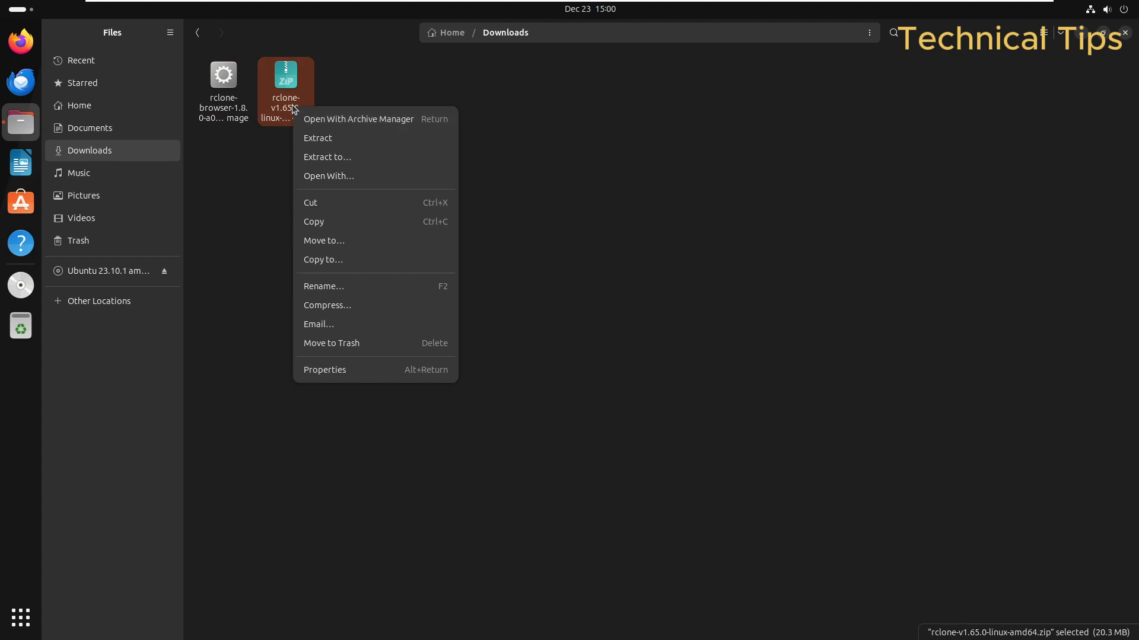
{"action": "left_click", "coordinate": [334, 139]}
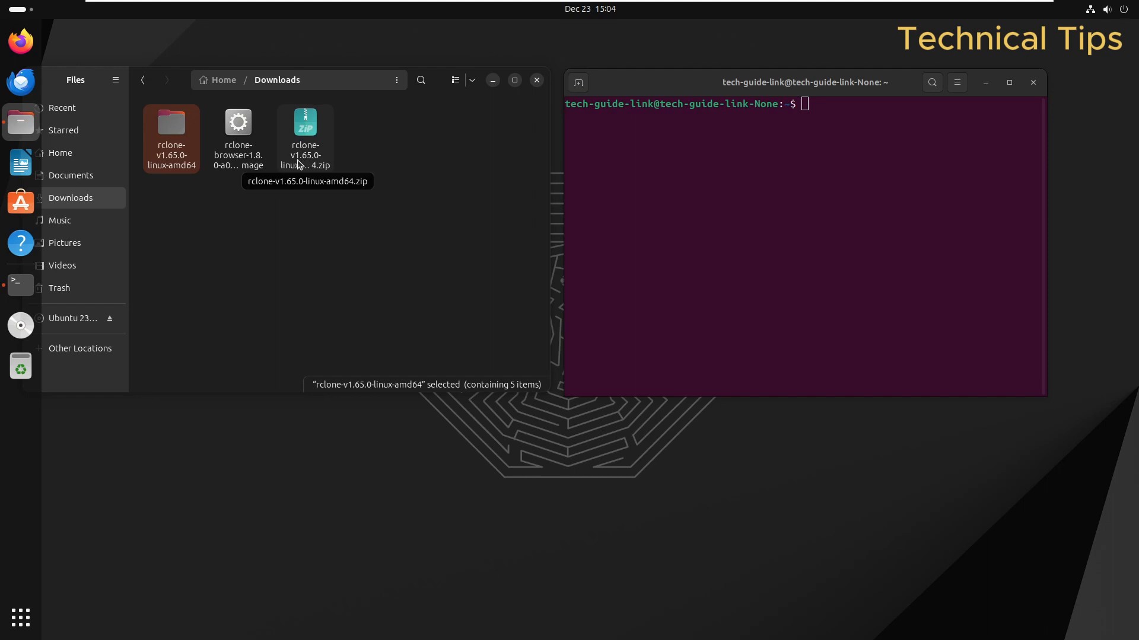
Step: Run cd into ~/Downloads/rclone-v1.65.0-linux-amd64 using the folder path dragged from Files
{"action": "left_click", "coordinate": [873, 188]}
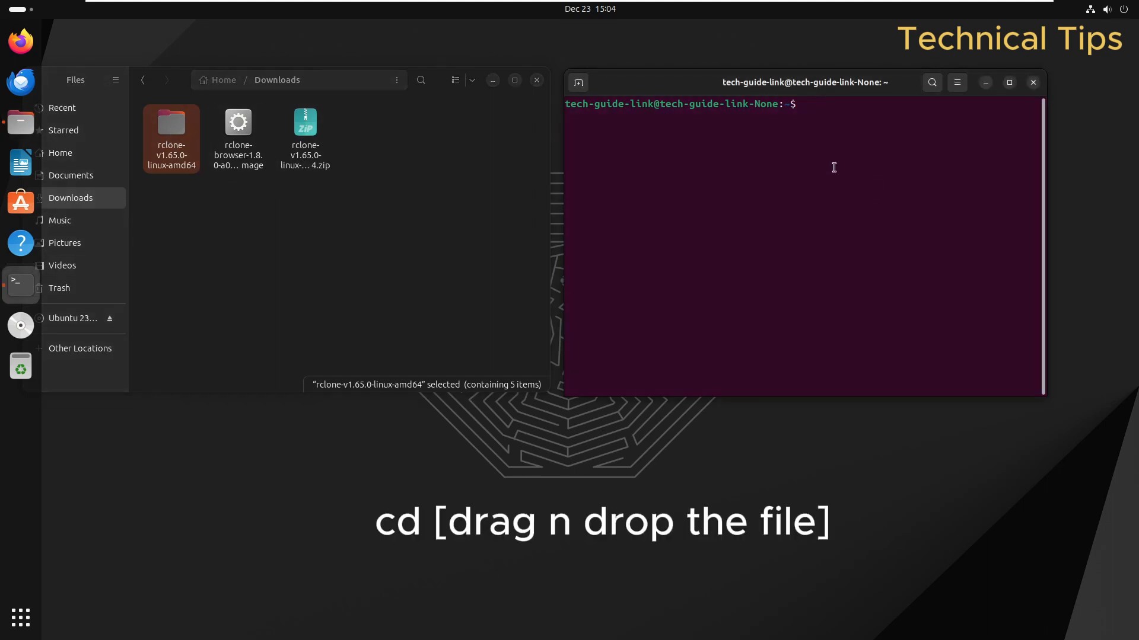
{"action": "type", "text": "cd"}
{"action": "left_click_drag", "start_coordinate": [158, 133], "coordinate": [901, 142]}
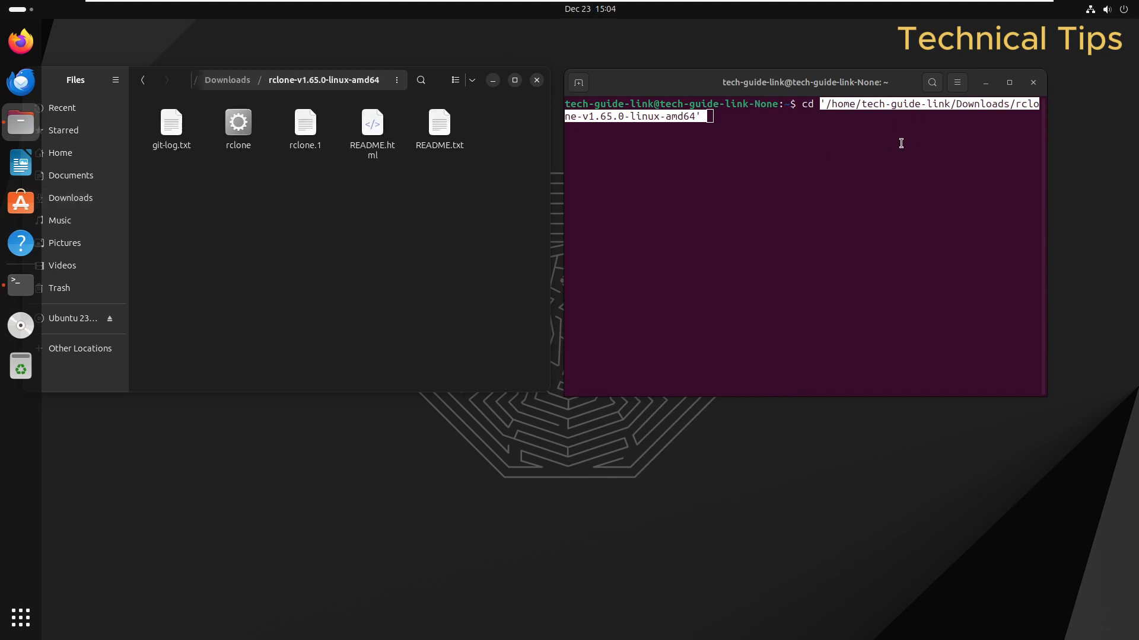
{"action": "left_click", "coordinate": [782, 124]}
{"action": "key", "text": "Return"}
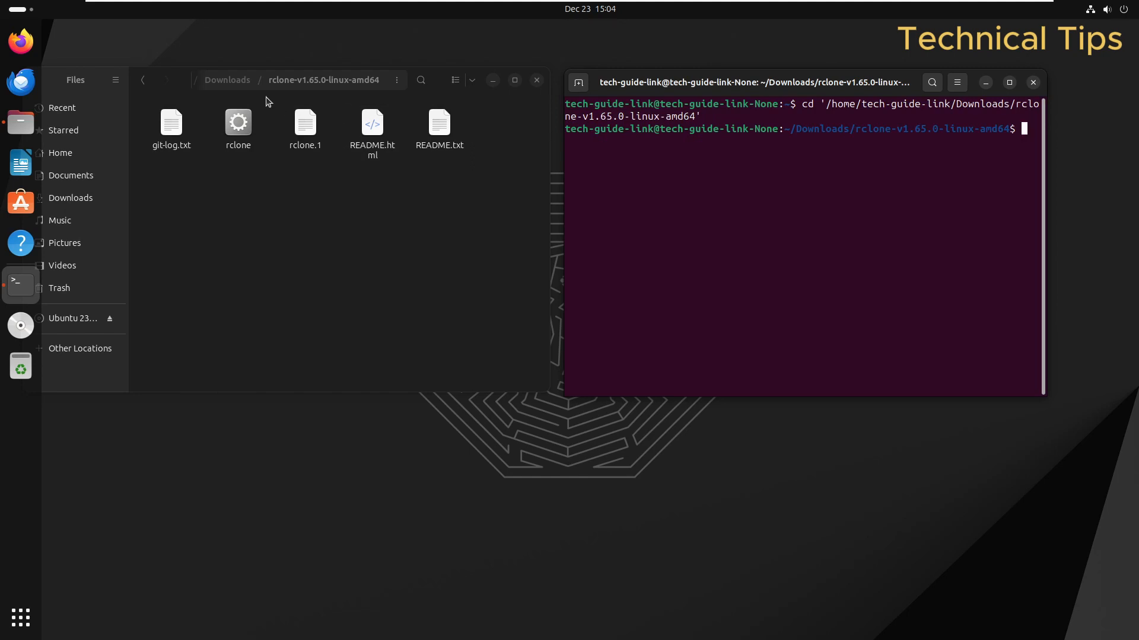
Step: Reopen the rclone-v1.65.0-linux-amd64 folder in Files and select the rclone binary
{"action": "left_click", "coordinate": [234, 84]}
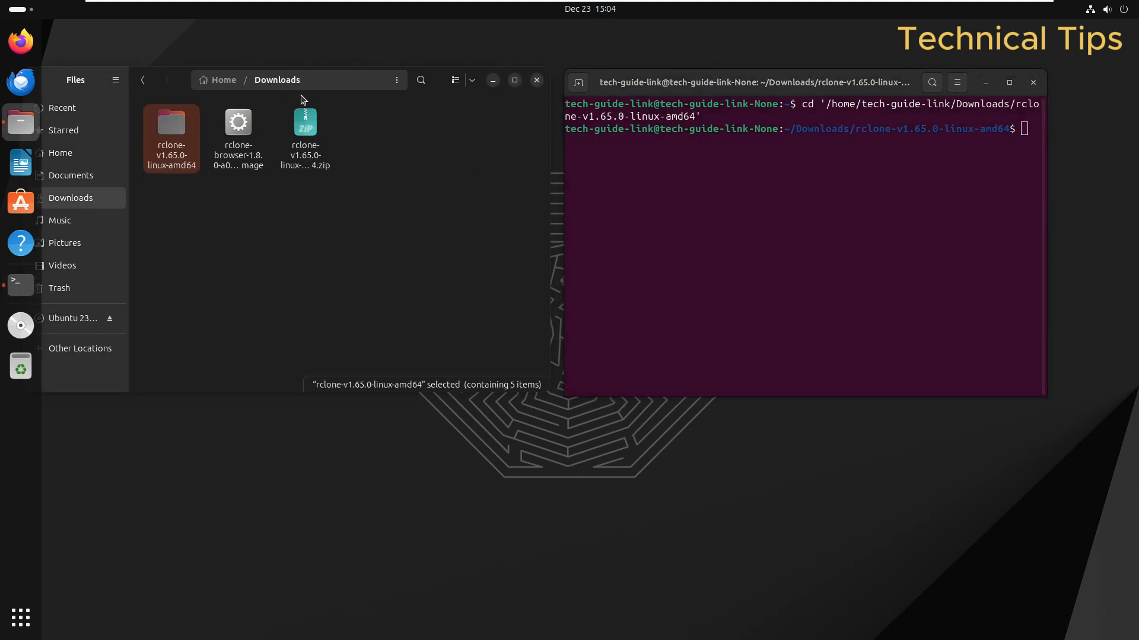
{"action": "left_click", "coordinate": [207, 190]}
{"action": "double_click", "coordinate": [171, 132]}
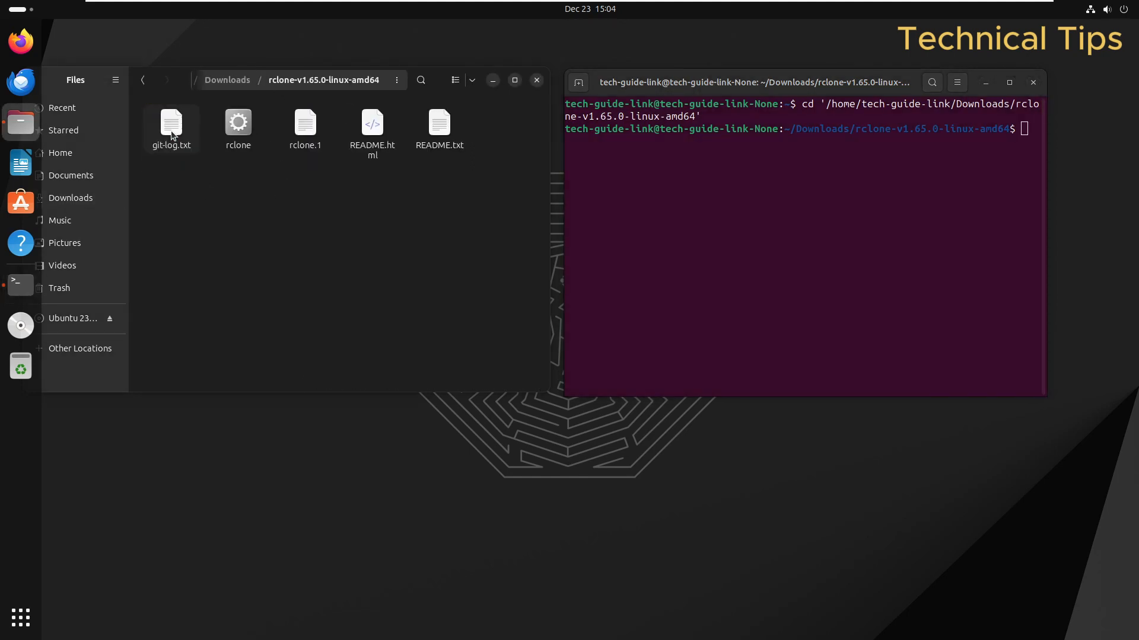
{"action": "left_click", "coordinate": [244, 134]}
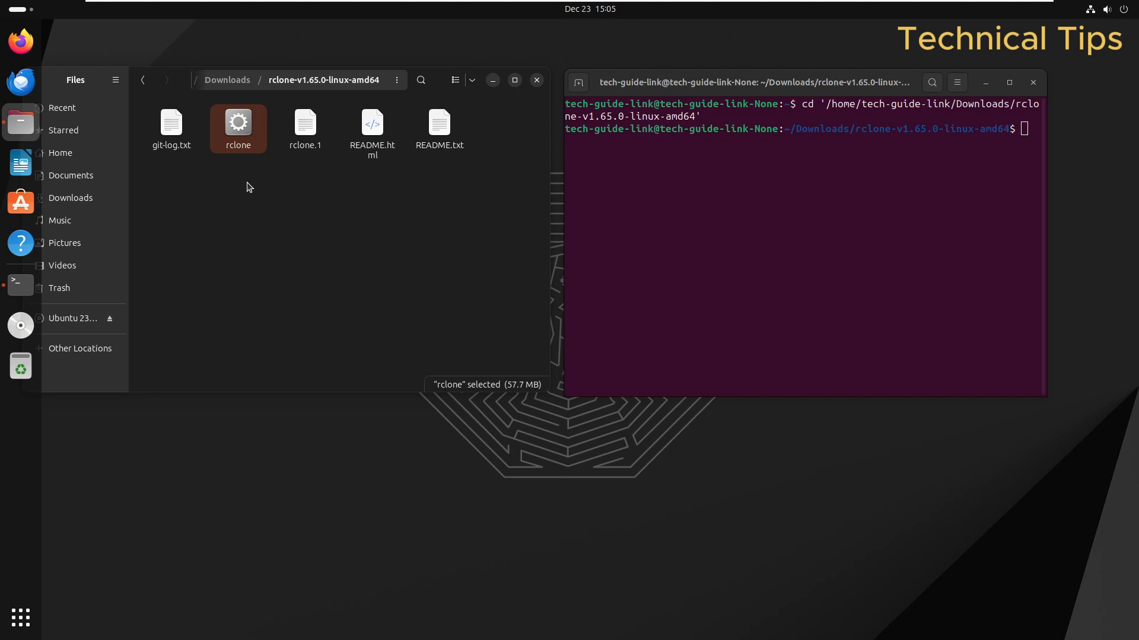
Step: Run sudo chmod +x rclone, entering the administrator password, and begin typing ./ at the prompt
{"action": "left_click", "coordinate": [686, 262]}
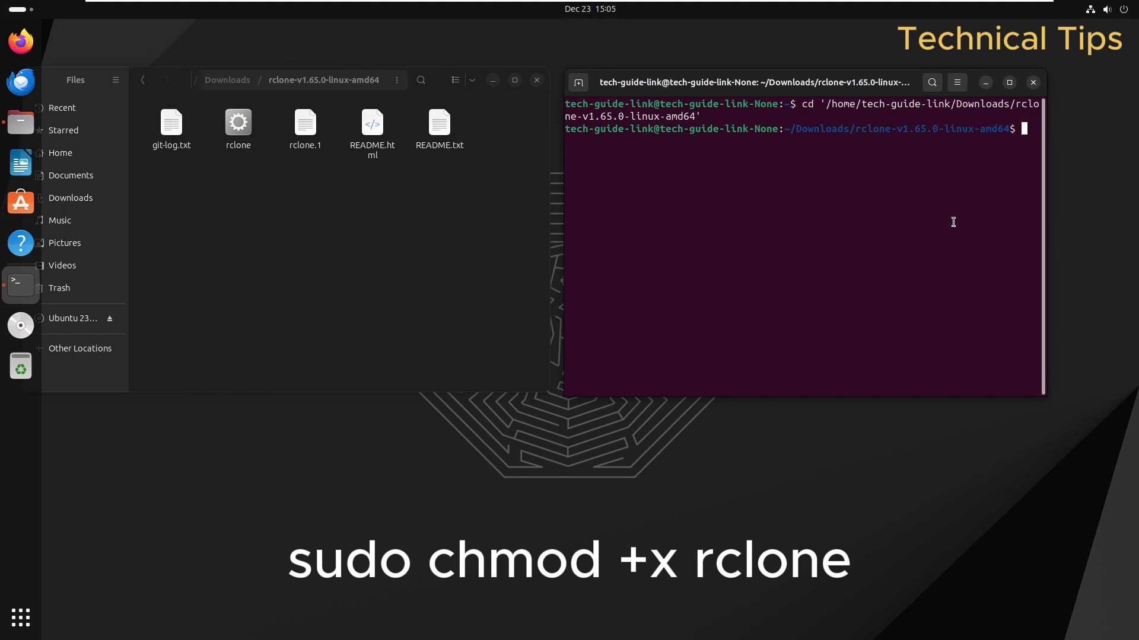
{"action": "type", "text": "sudo chmod +x rclone"}
{"action": "key", "text": "Return"}
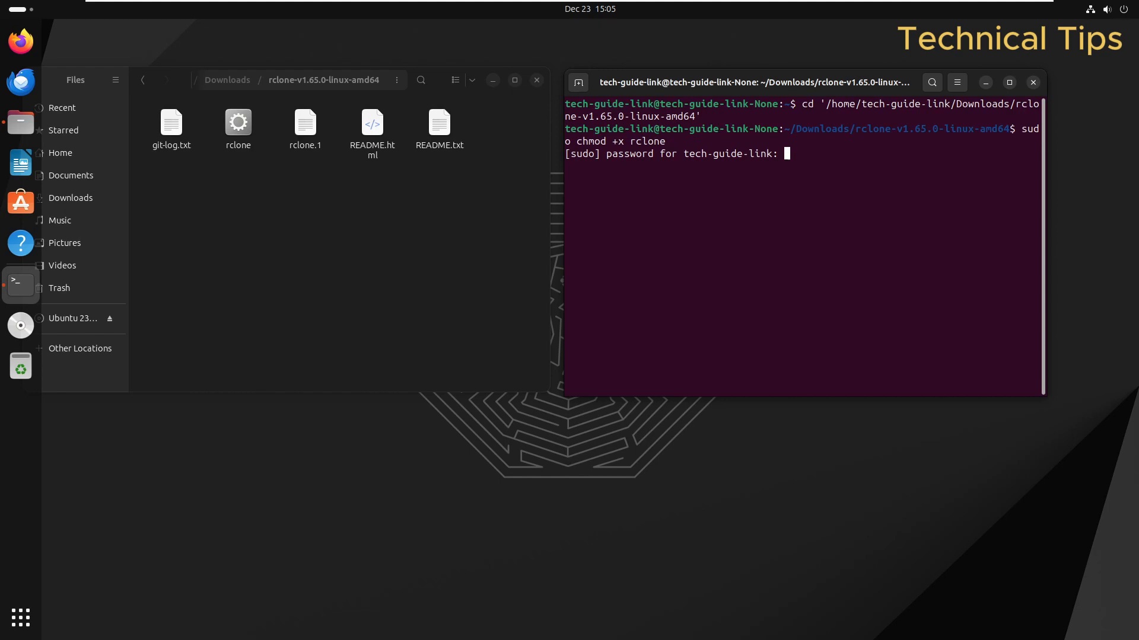
{"action": "key", "text": "Return"}
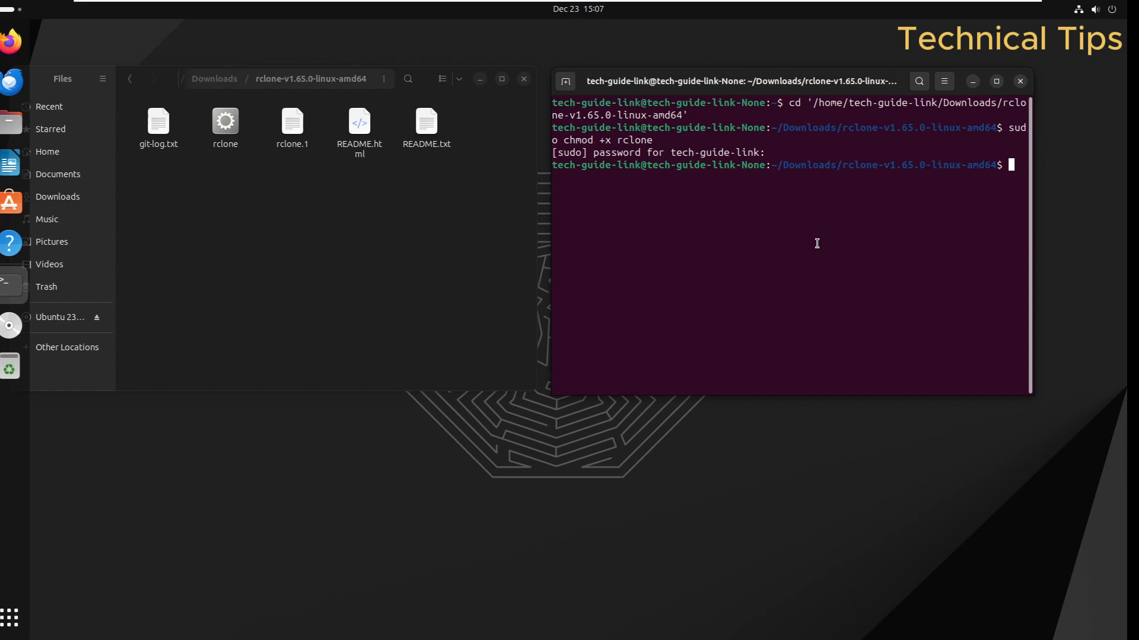
{"action": "type", "text": "./"}
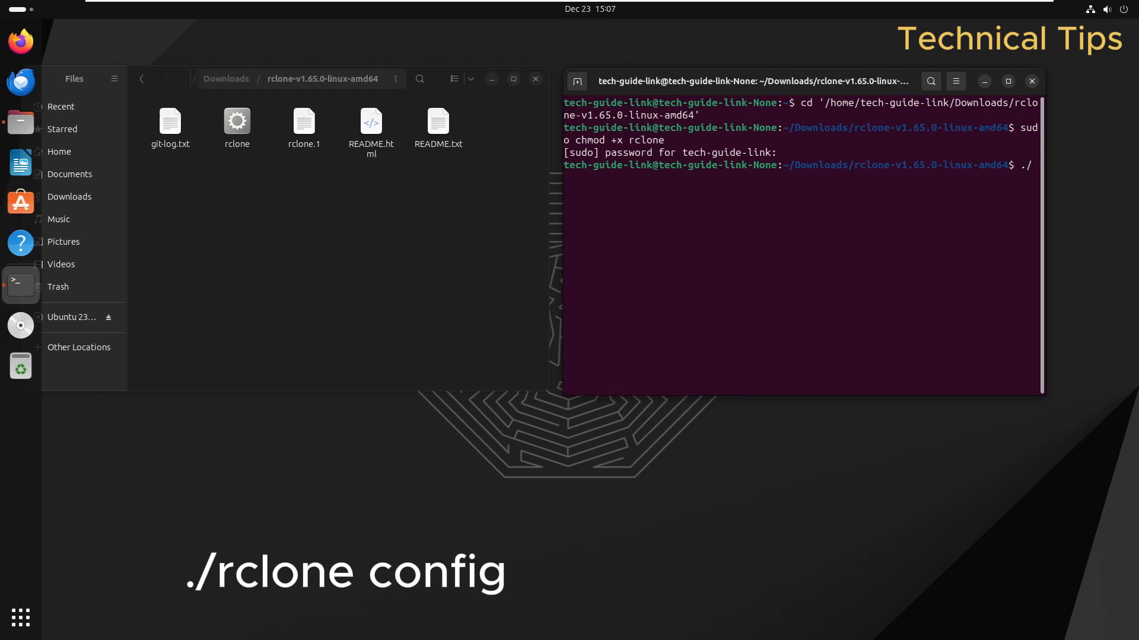
Step: Run ./rclone config and create a new remote named Gdrive
{"action": "type", "text": "rclone config"}
{"action": "key", "text": "Return"}
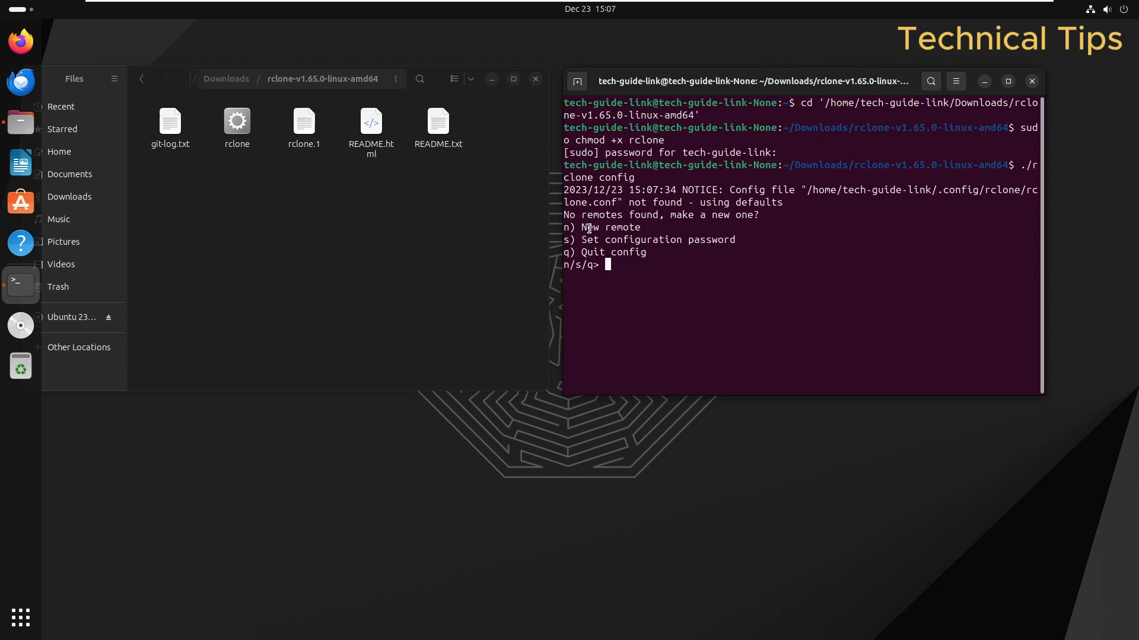
{"action": "type", "text": "n"}
{"action": "key", "text": "Return"}
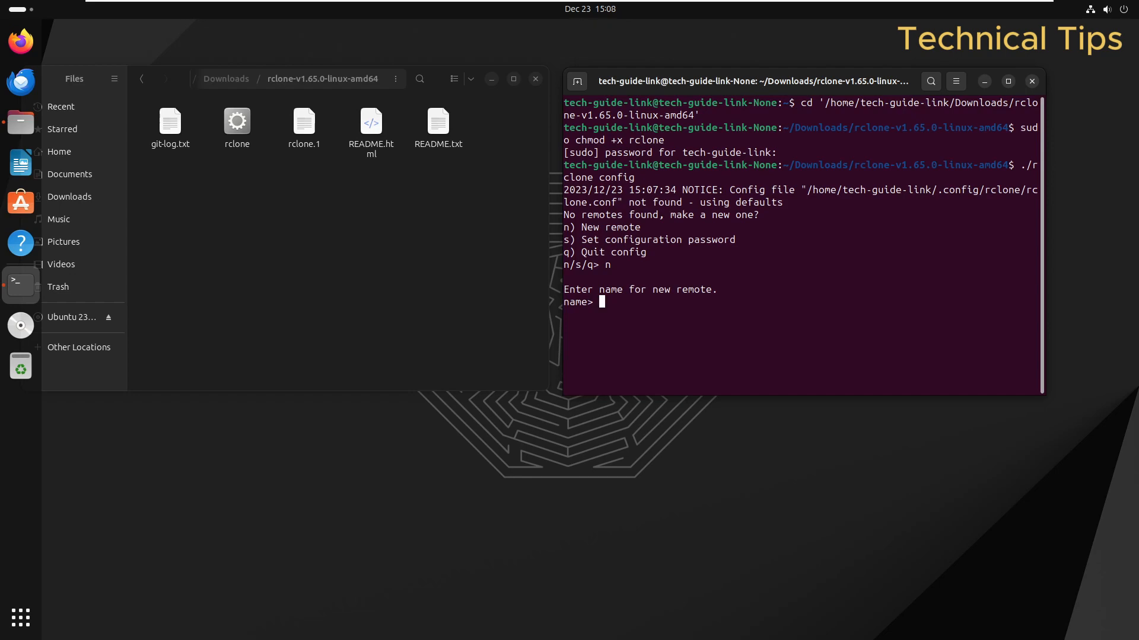
{"action": "type", "text": "Gdrive"}
{"action": "key", "text": "Return"}
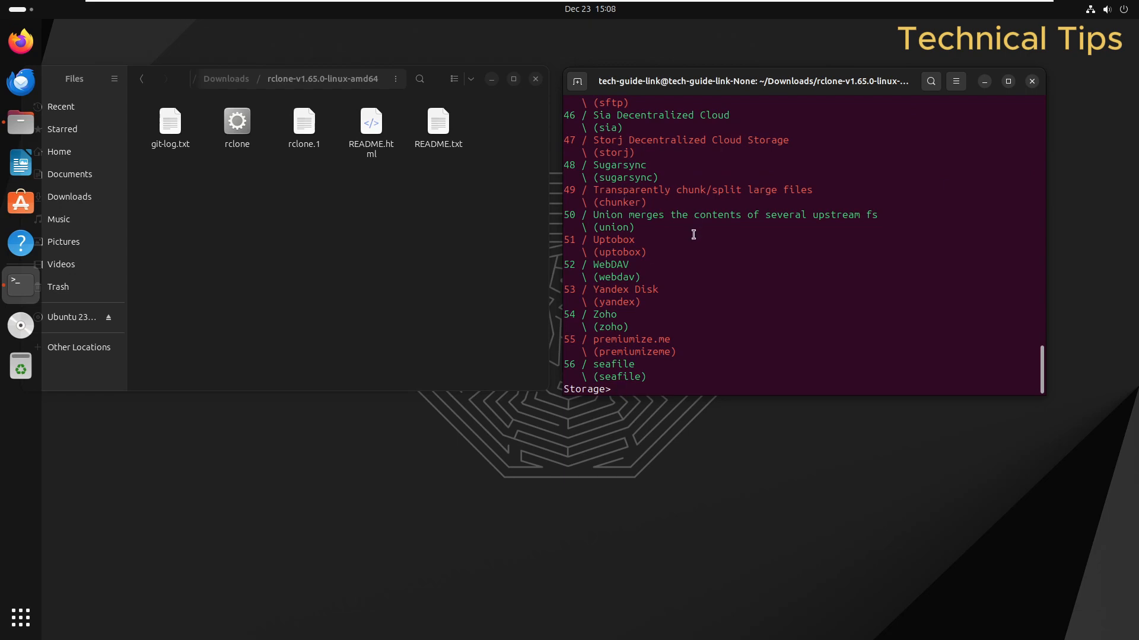
Step: Scroll the storage type list to locate Google Drive's number, 18
{"action": "scroll", "coordinate": [677, 254], "scroll_direction": "up", "scroll_amount": 10}
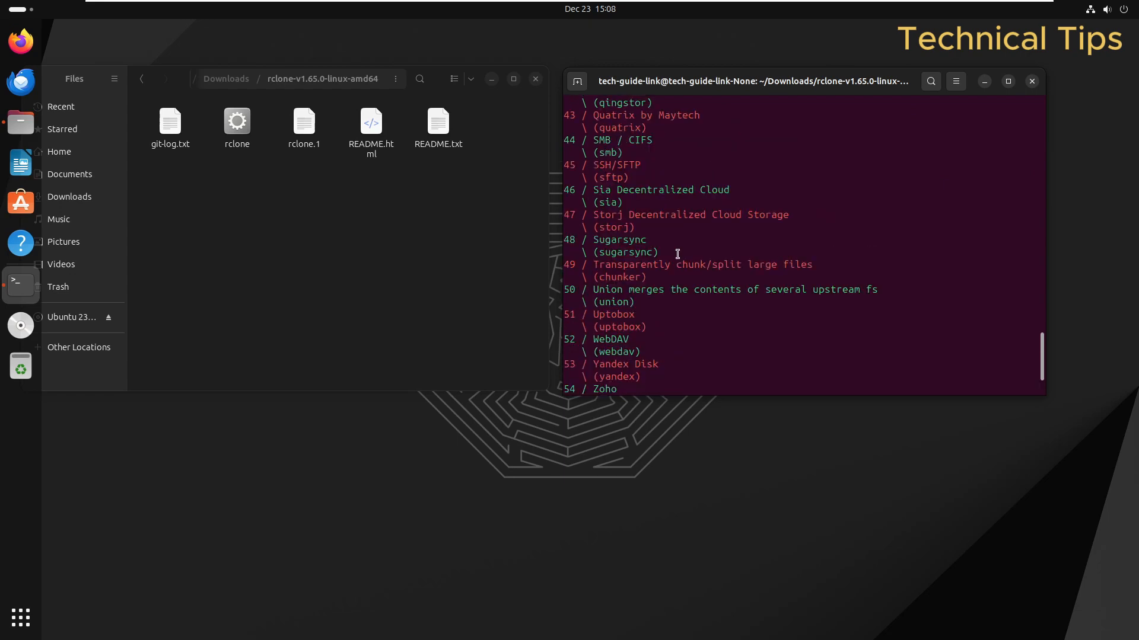
{"action": "scroll", "coordinate": [677, 255], "scroll_direction": "up", "scroll_amount": 6}
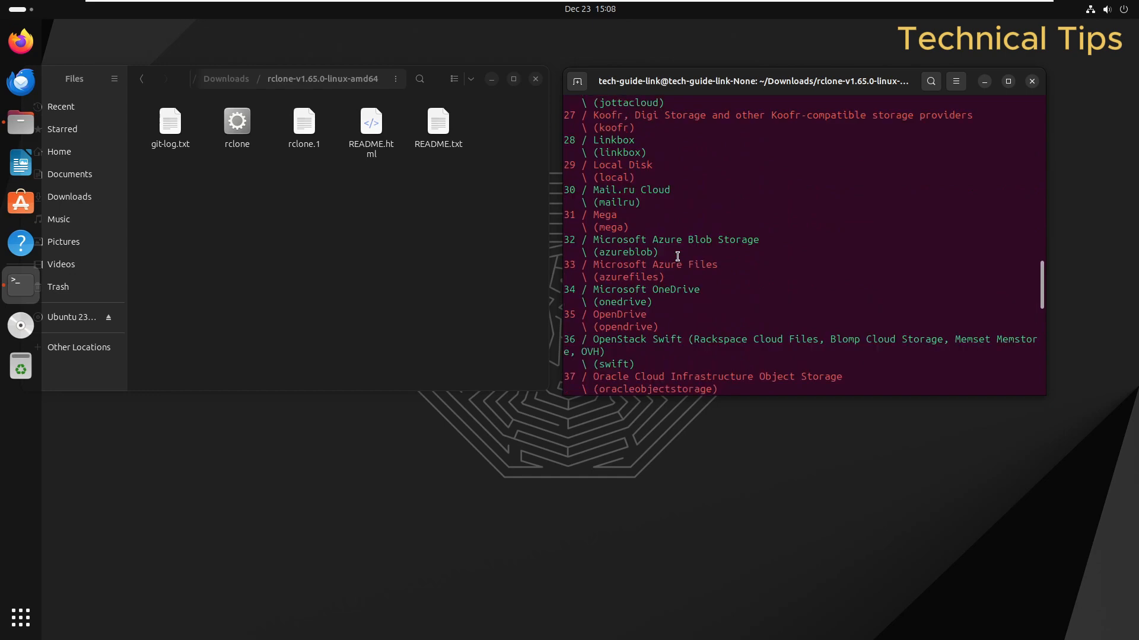
{"action": "scroll", "coordinate": [677, 255], "scroll_direction": "up", "scroll_amount": 8}
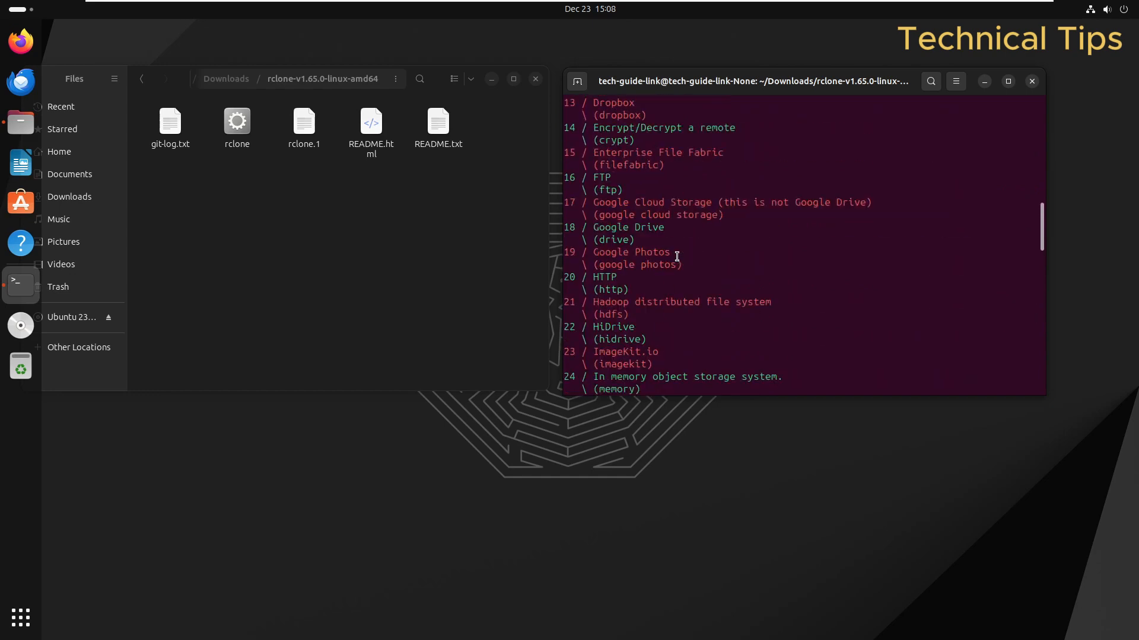
{"action": "scroll", "coordinate": [676, 257], "scroll_direction": "up", "scroll_amount": 2}
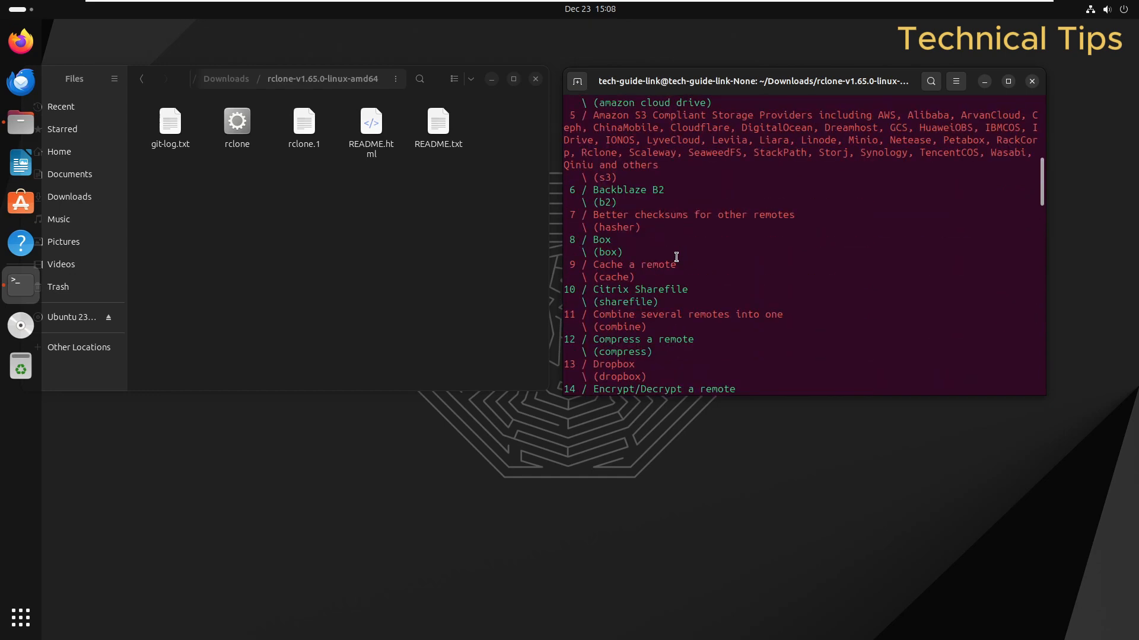
{"action": "scroll", "coordinate": [679, 258], "scroll_direction": "down", "scroll_amount": 5}
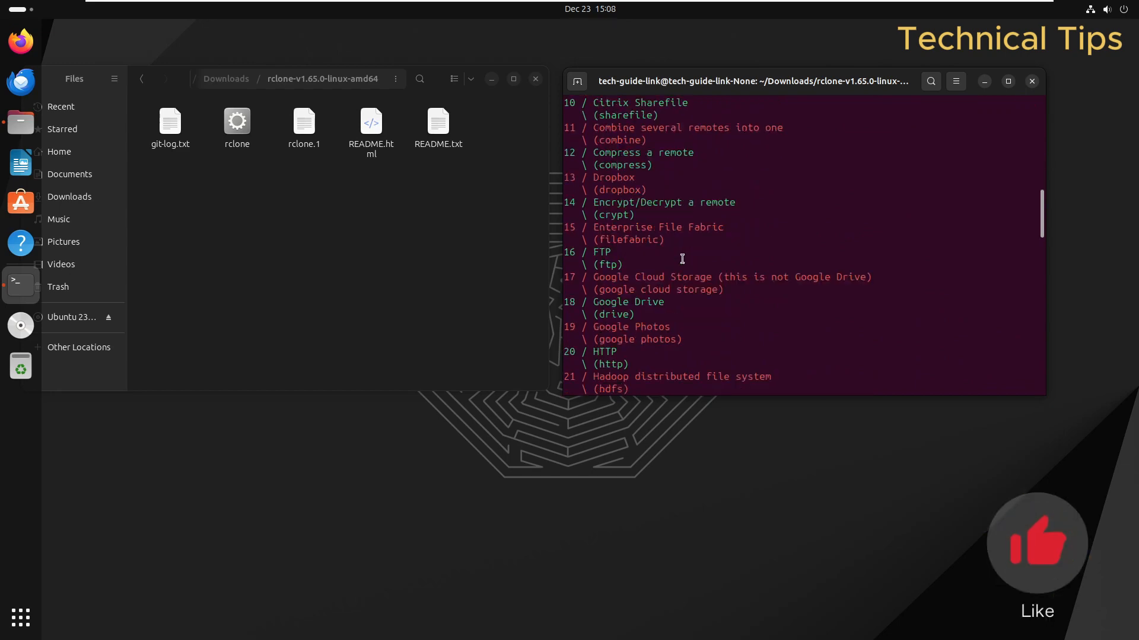
{"action": "left_click_drag", "start_coordinate": [569, 302], "coordinate": [577, 303]}
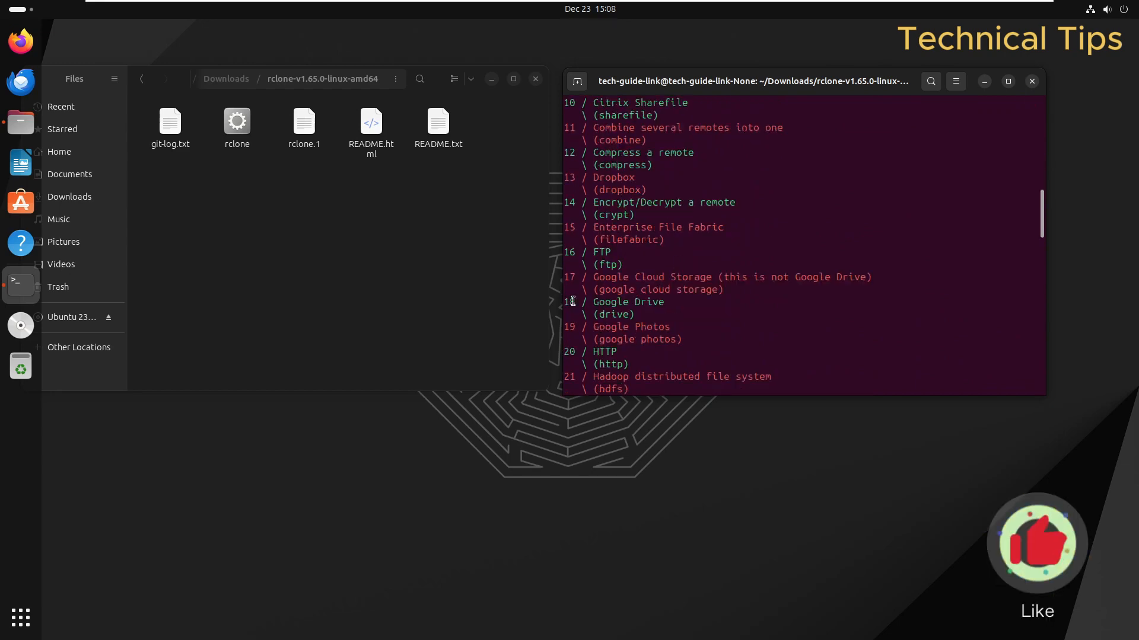
{"action": "scroll", "coordinate": [664, 319], "scroll_direction": "down", "scroll_amount": 20}
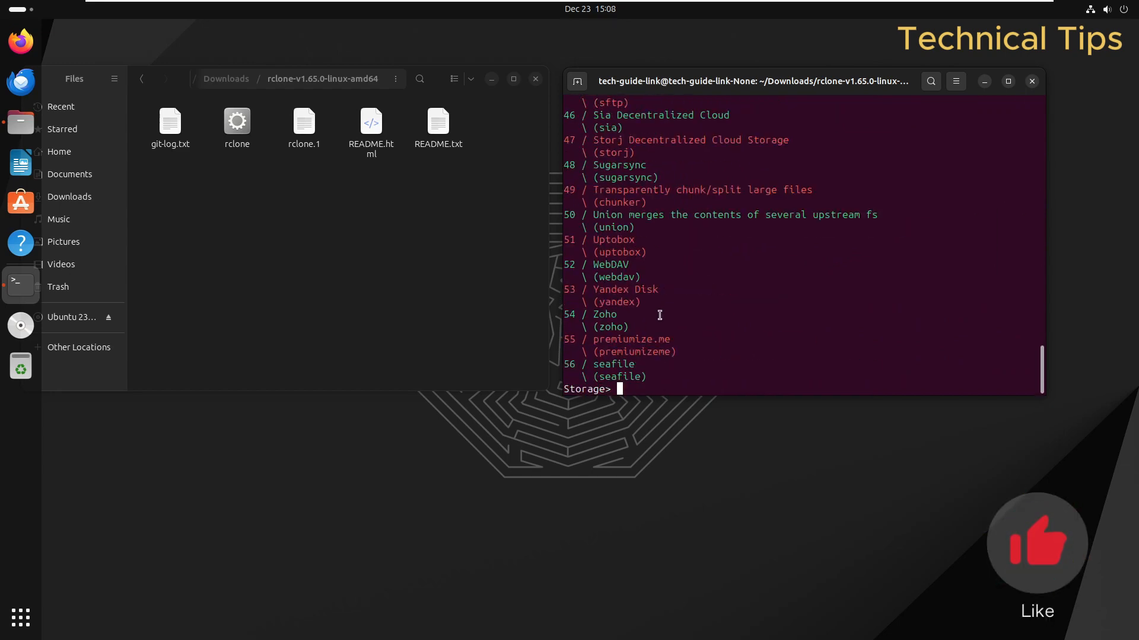
Step: Choose storage 18 (Google Drive) and leave client_id and client_secret blank
{"action": "type", "text": "18"}
{"action": "key", "text": "Return"}
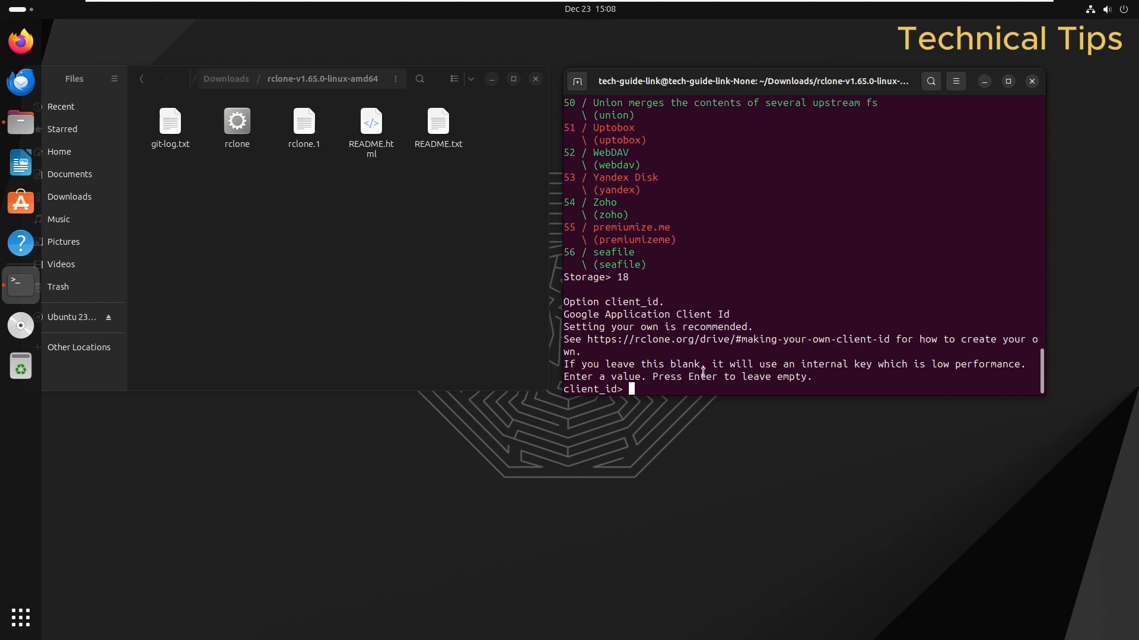
{"action": "key", "text": "Return"}
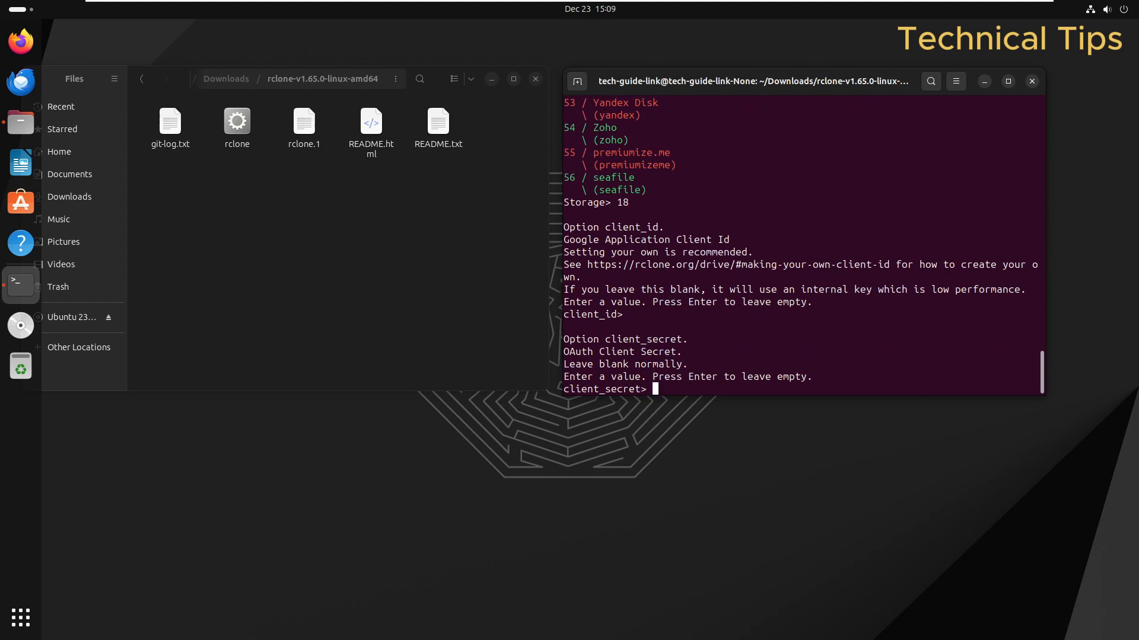
{"action": "key", "text": "Return"}
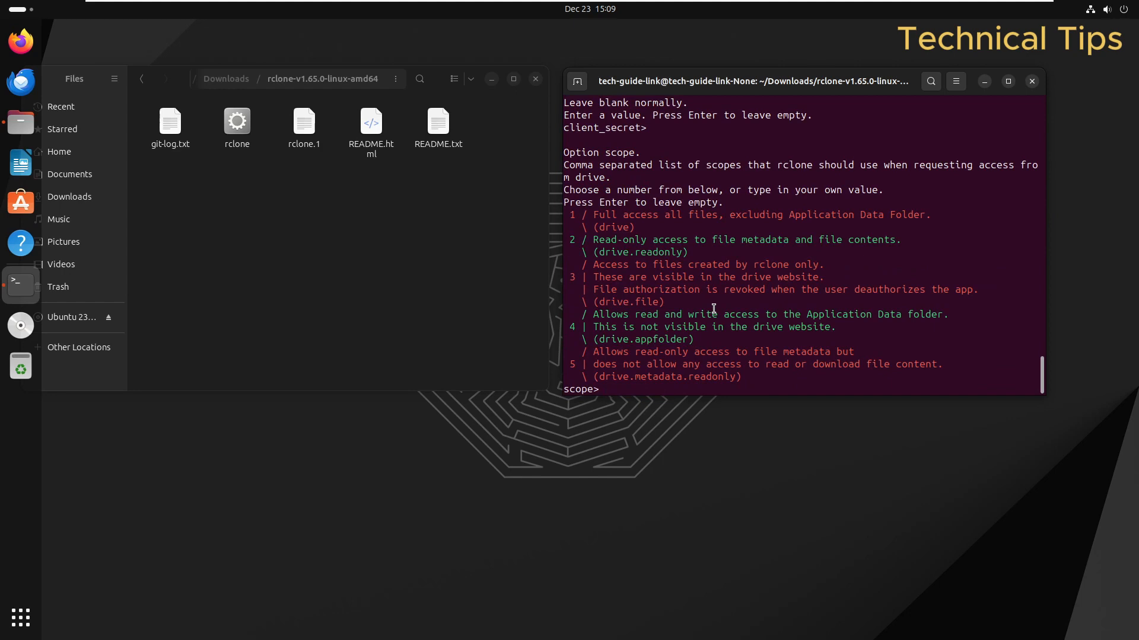
Step: Set scope 1 for full access, skip service_account_file, and decline advanced config
{"action": "type", "text": "1"}
{"action": "key", "text": "Return"}
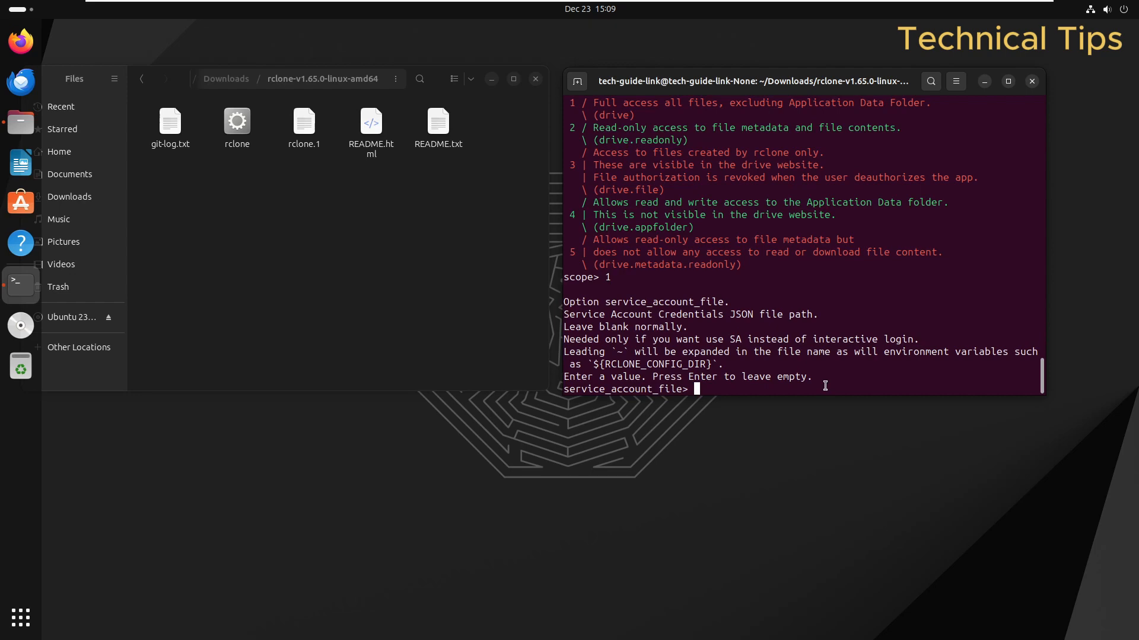
{"action": "key", "text": "Return"}
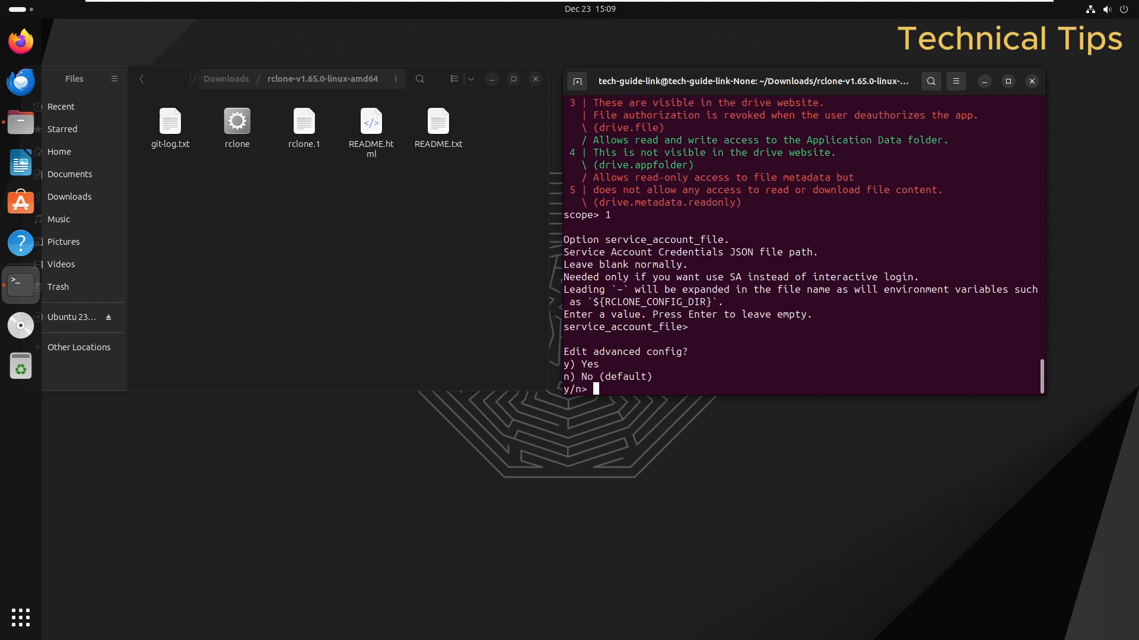
{"action": "type", "text": "n"}
{"action": "key", "text": "Return"}
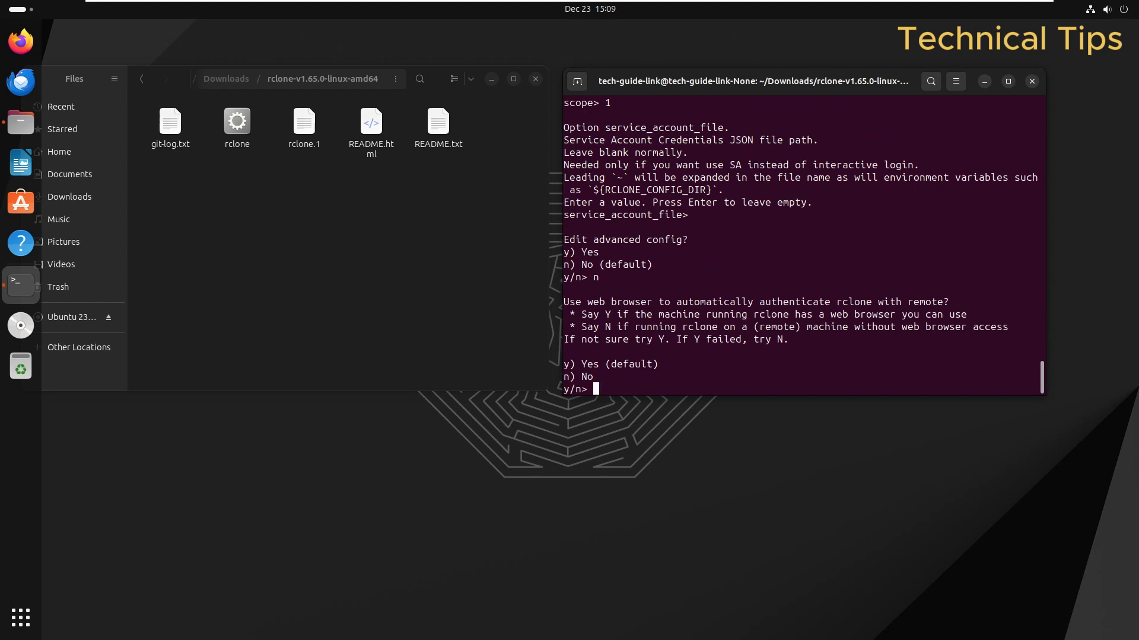
Step: Answer Y to browser authentication and enter the Google account e-mail address
{"action": "type", "text": "Y"}
{"action": "key", "text": "Return"}
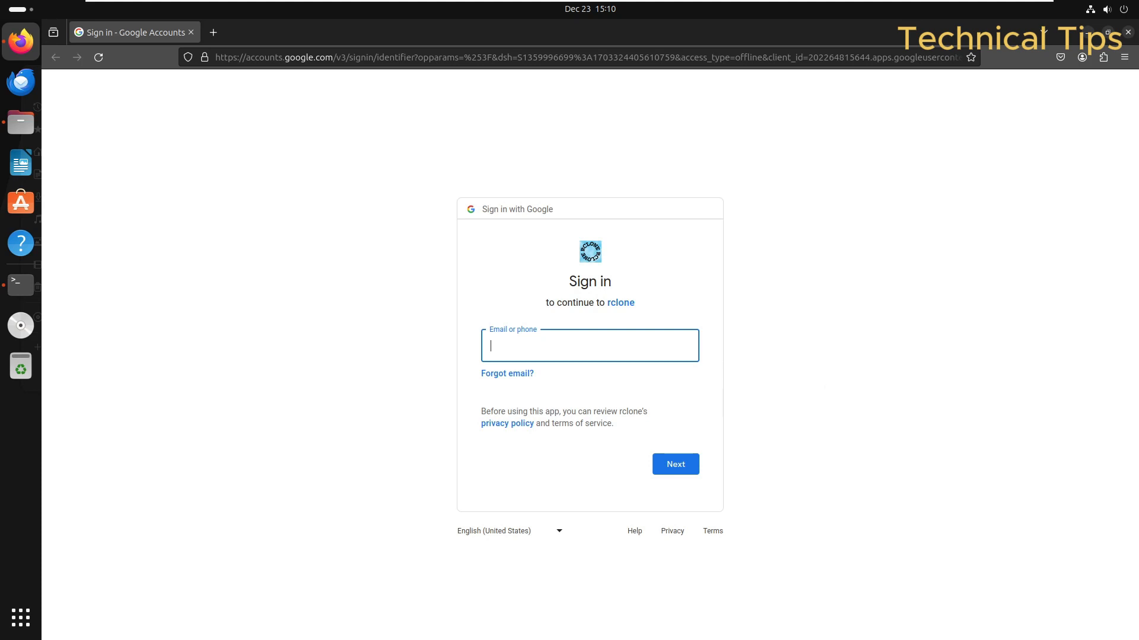
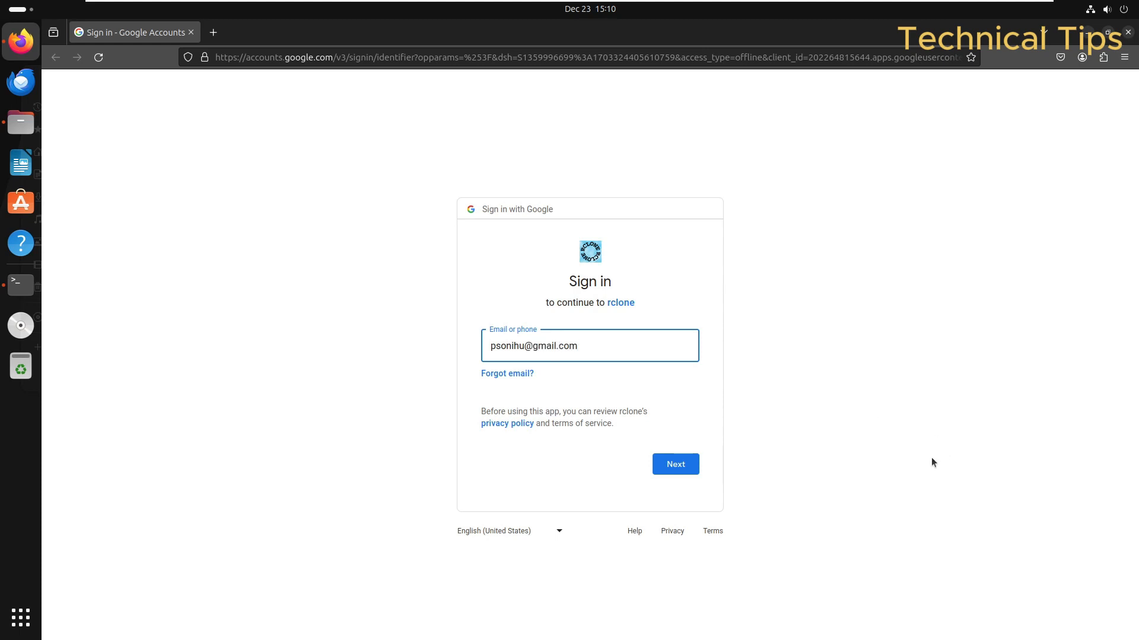
{"action": "left_click", "coordinate": [676, 467]}
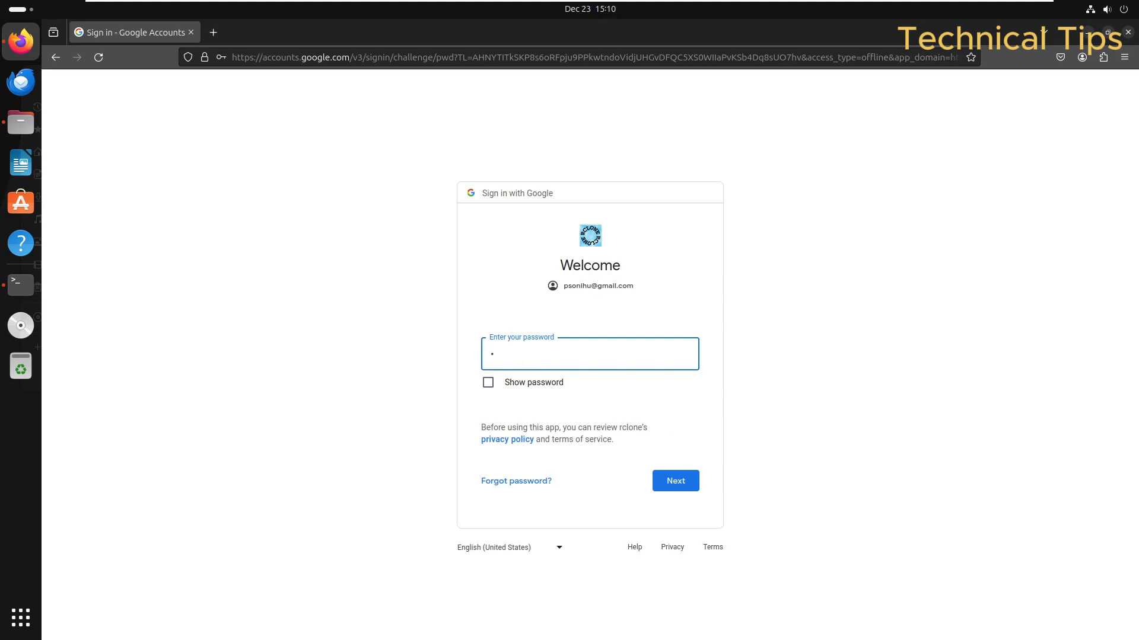
Step: Sign in with the account password, allow rclone Drive access, then close Firefox
{"action": "type", "text": "•••••••••••"}
{"action": "left_click", "coordinate": [676, 481]}
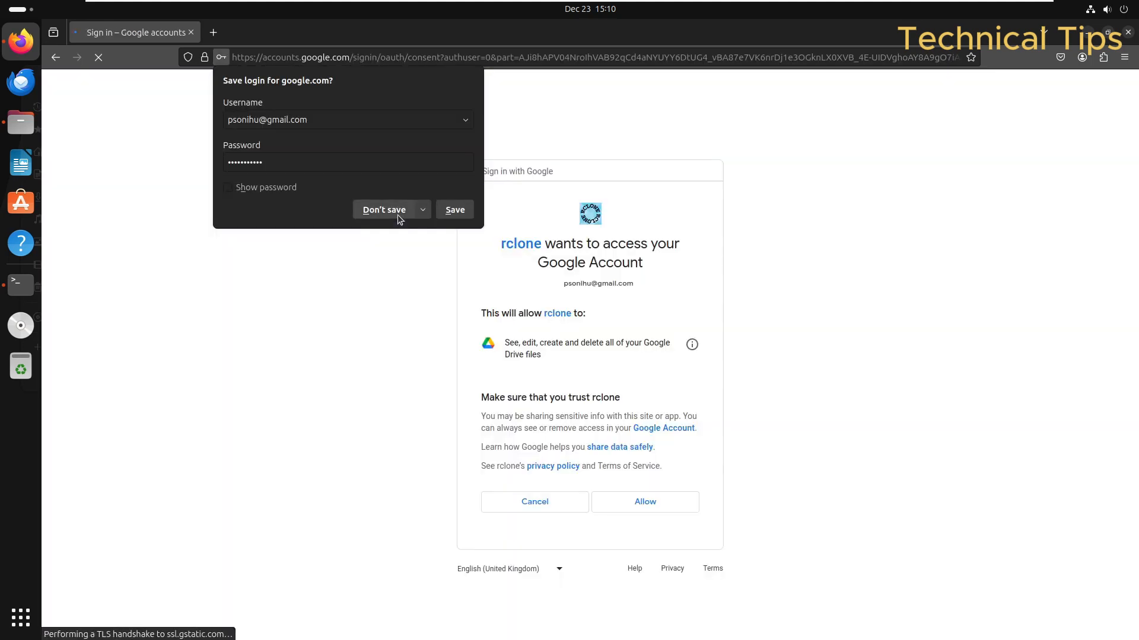
{"action": "left_click", "coordinate": [398, 219]}
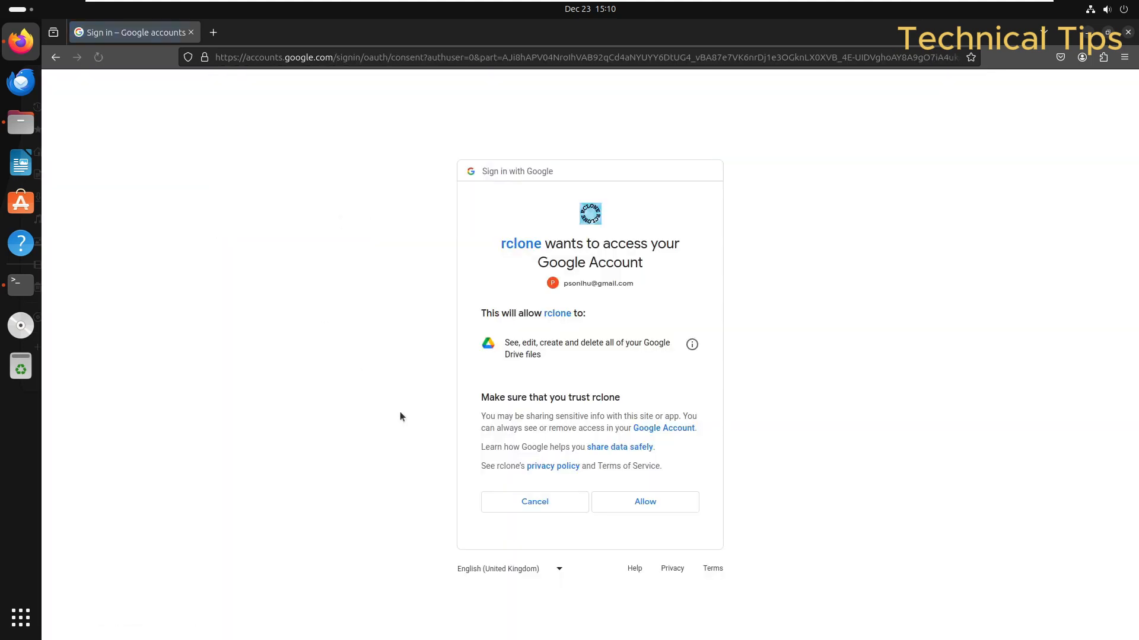
{"action": "left_click", "coordinate": [656, 503]}
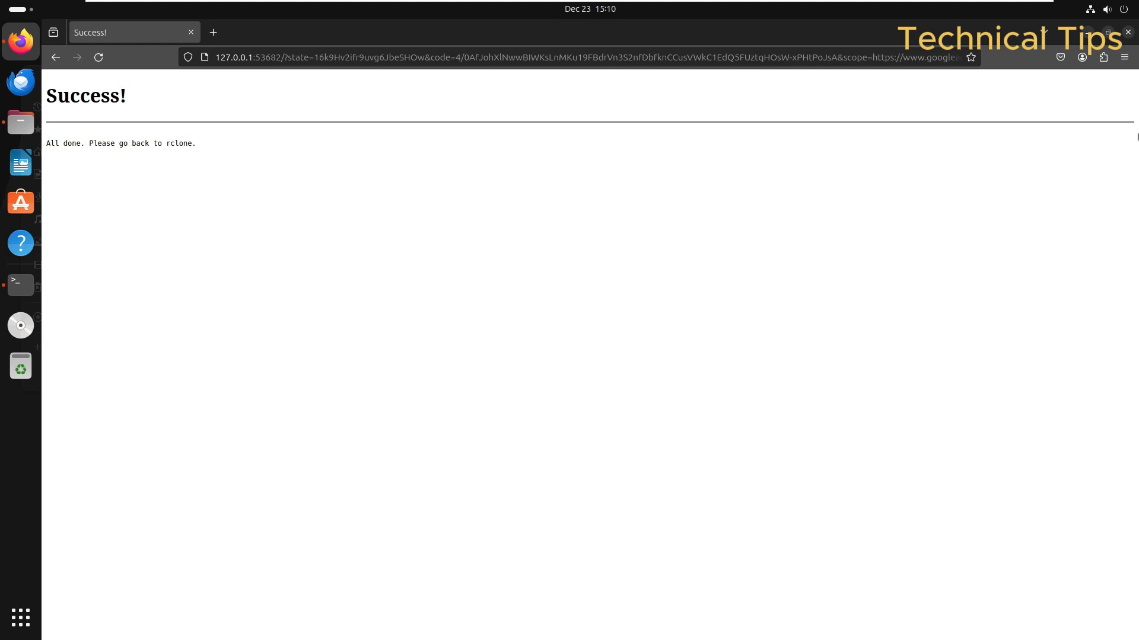
{"action": "left_click", "coordinate": [1129, 33]}
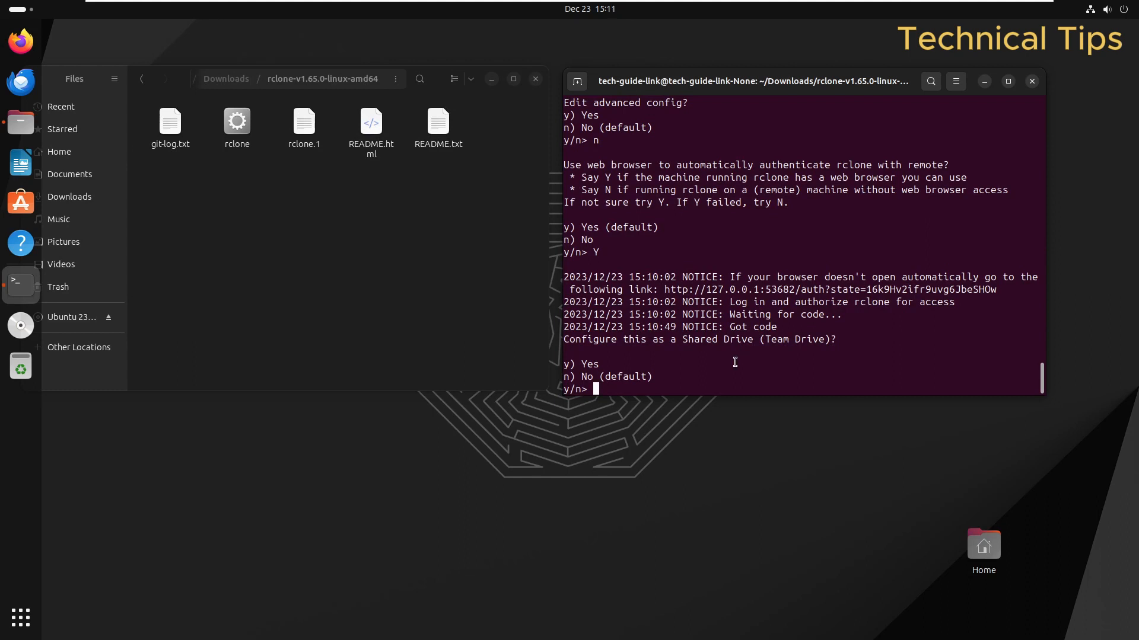
Step: Answer n to Shared Drive, y to keep Gdrive, q to quit config, and close the terminal
{"action": "type", "text": "n"}
{"action": "key", "text": "Return"}
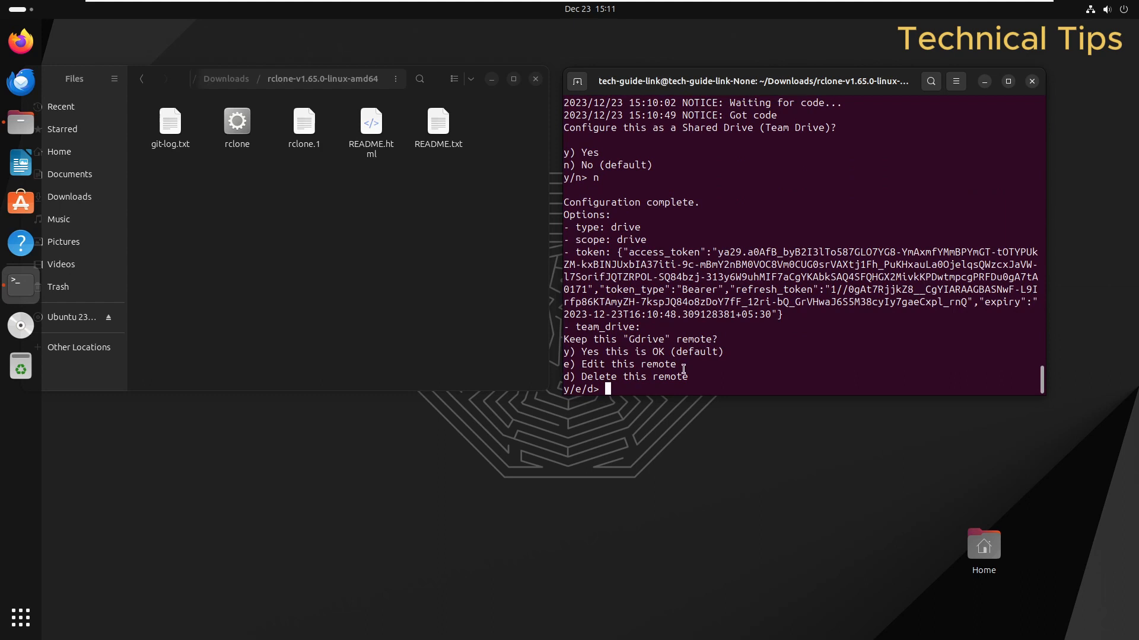
{"action": "type", "text": "y"}
{"action": "key", "text": "Return"}
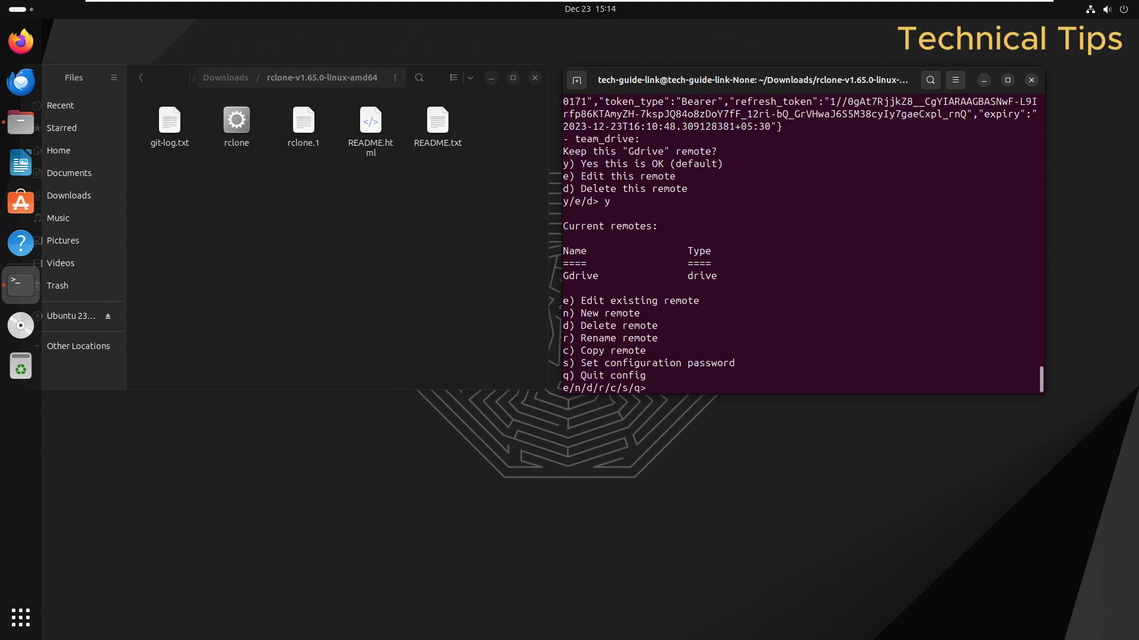
{"action": "type", "text": "q"}
{"action": "key", "text": "Return"}
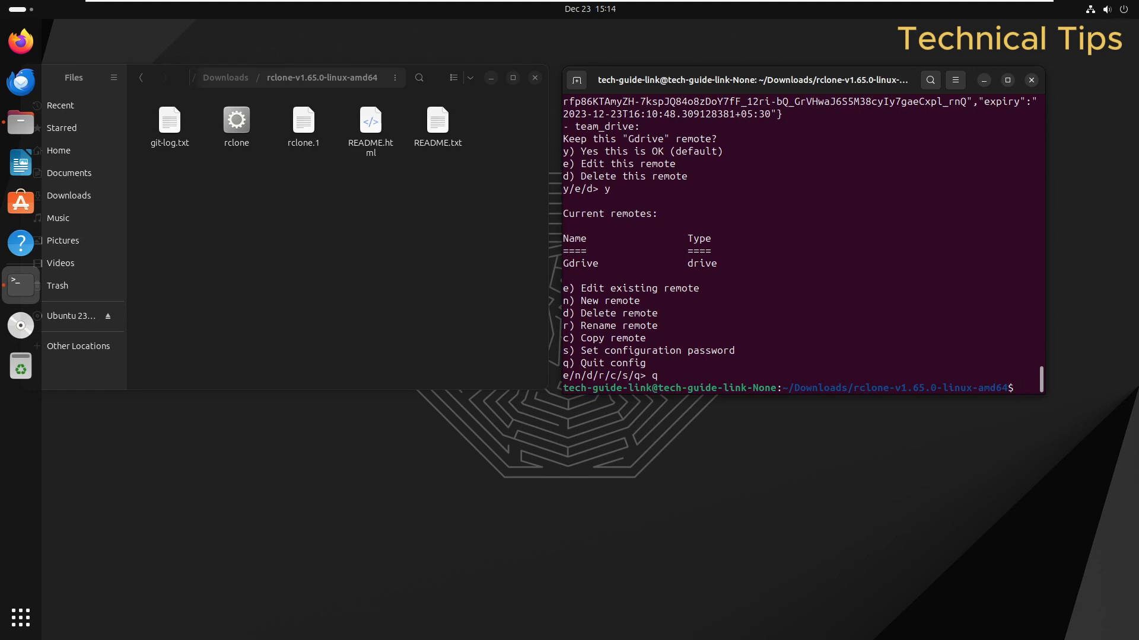
{"action": "left_click", "coordinate": [1032, 80]}
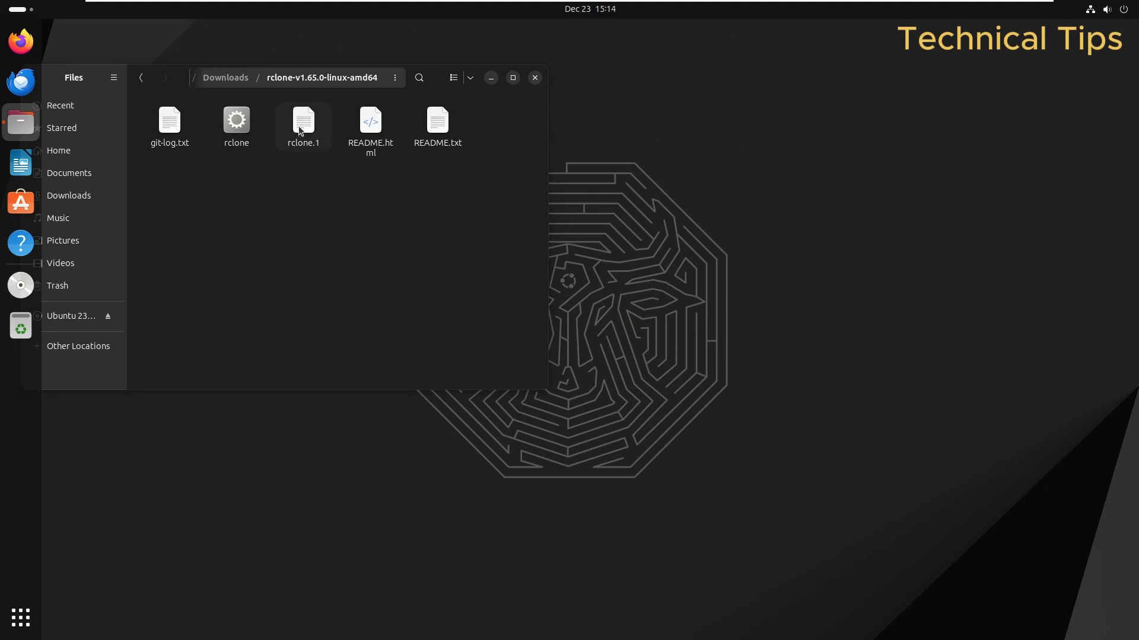
Step: Mark the rclone-browser 1.8.0 AppImage in Downloads as executable as a program
{"action": "left_click", "coordinate": [79, 200]}
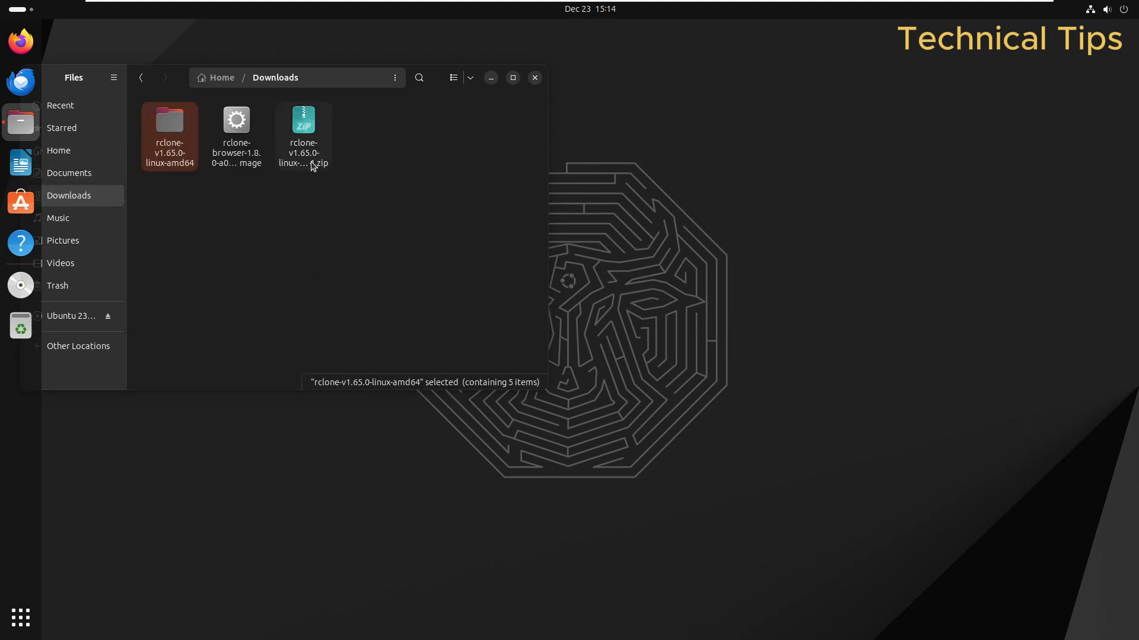
{"action": "left_click", "coordinate": [235, 154]}
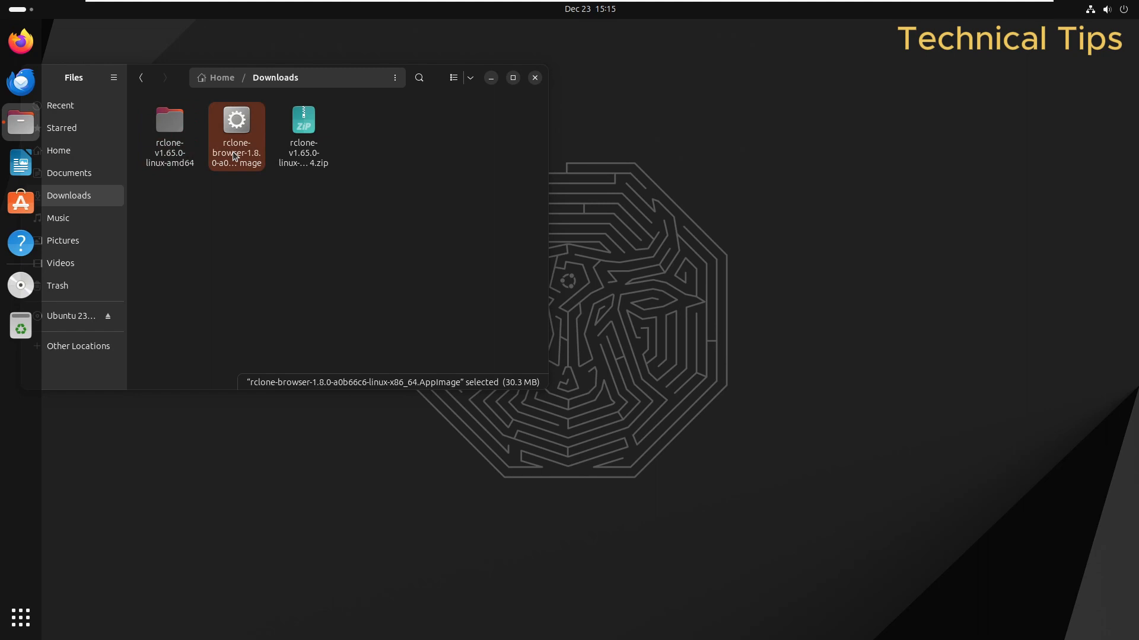
{"action": "right_click", "coordinate": [229, 147]}
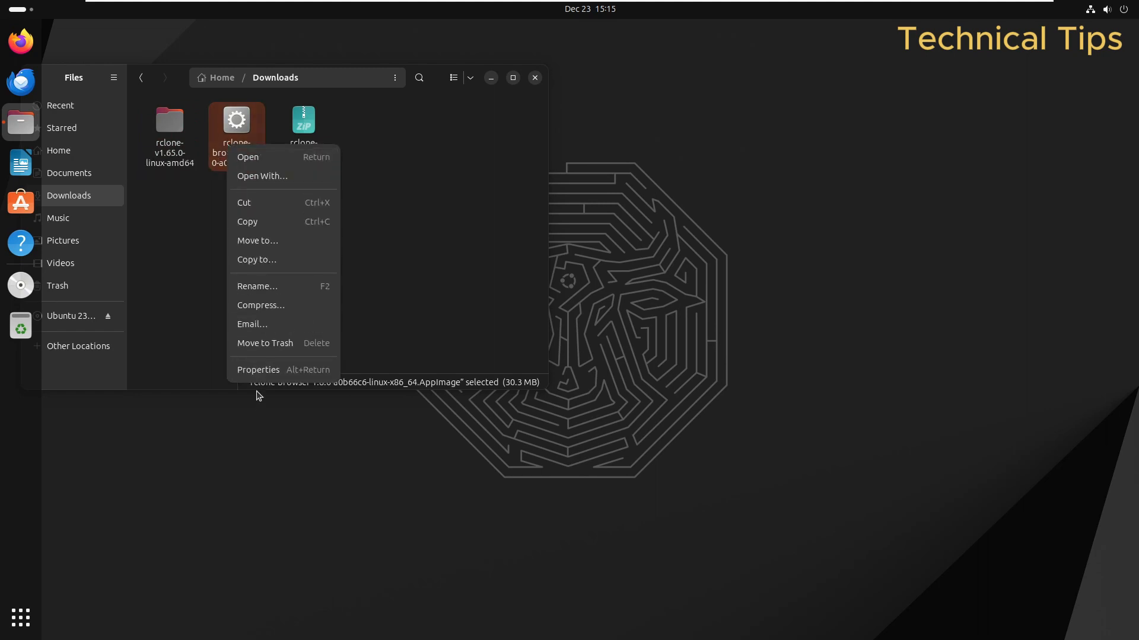
{"action": "left_click", "coordinate": [255, 371]}
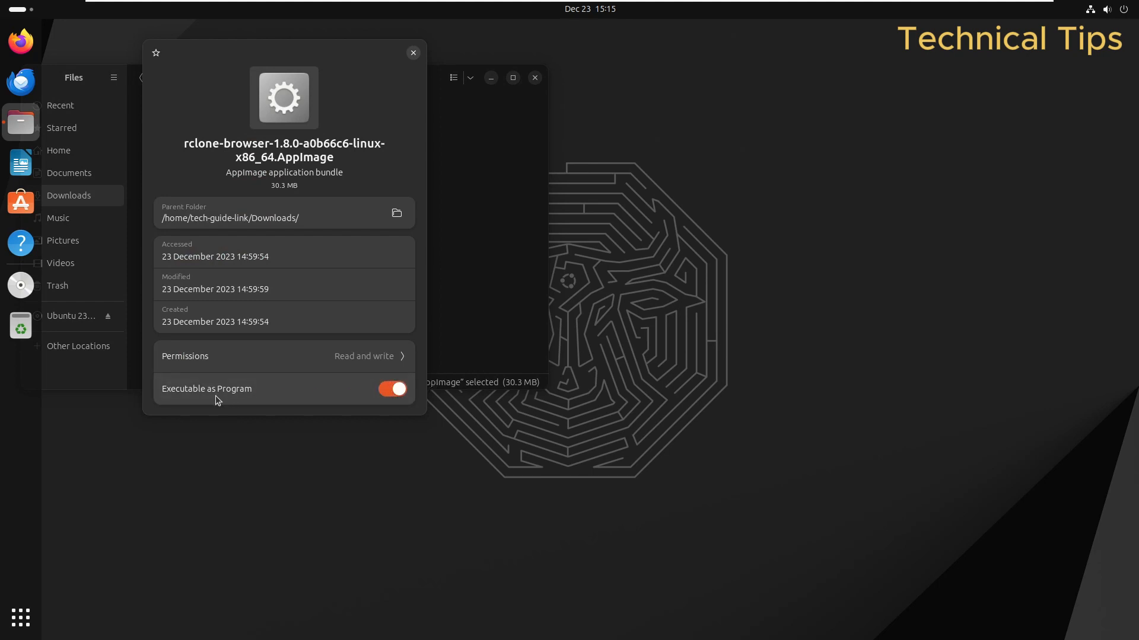
{"action": "left_click", "coordinate": [414, 54]}
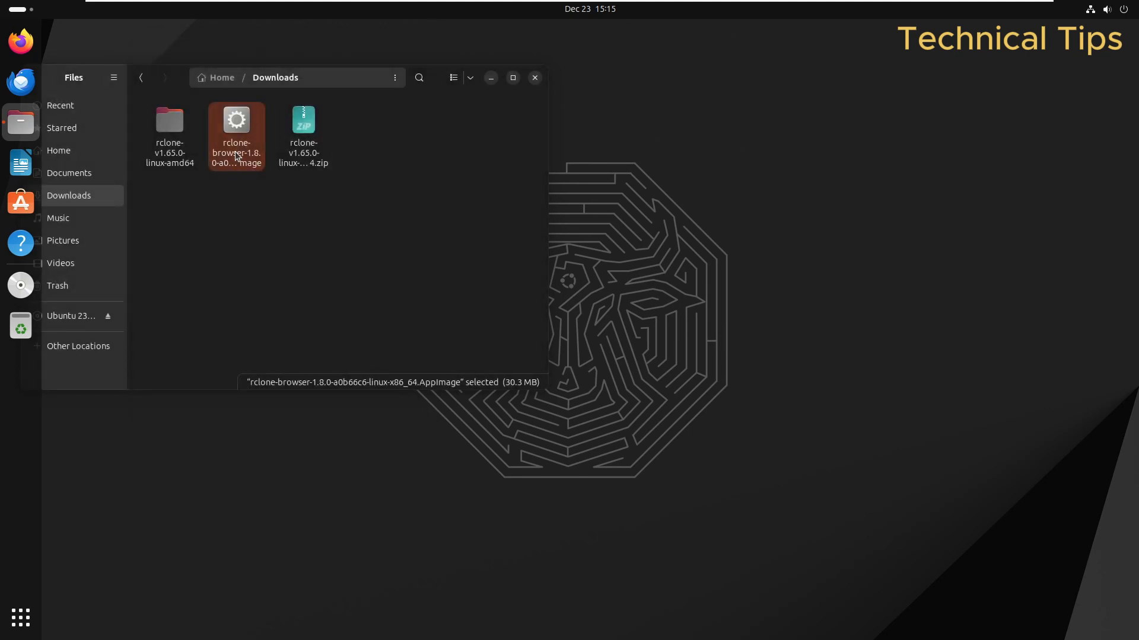
Step: Launch Rclone Browser from the AppImage, check its File menu, and move it beside Files
{"action": "double_click", "coordinate": [235, 155]}
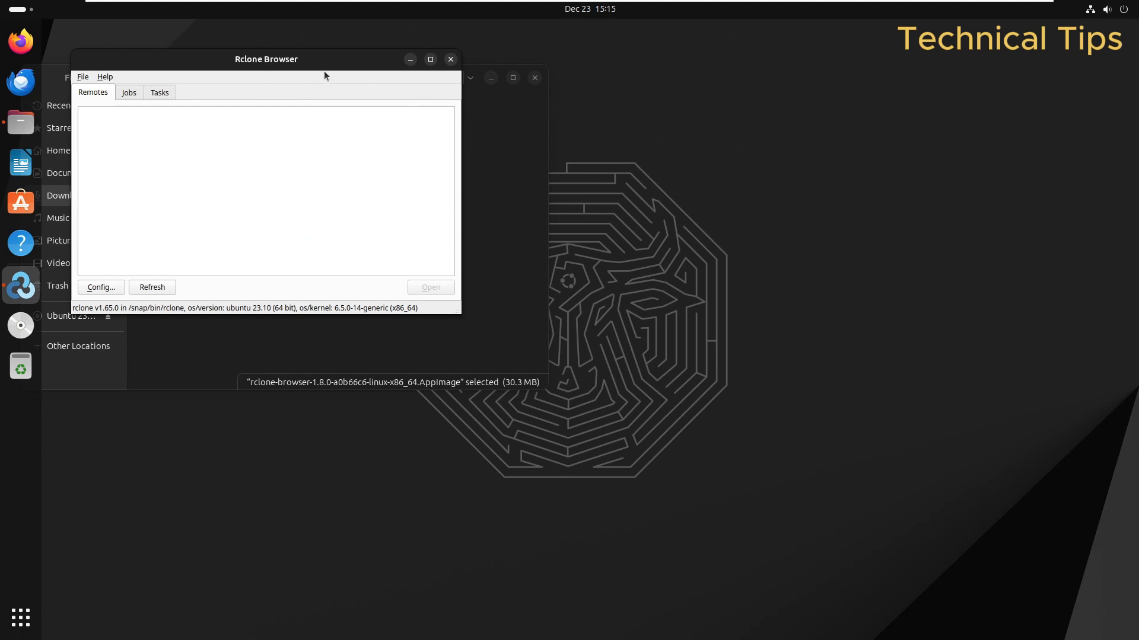
{"action": "left_click_drag", "start_coordinate": [325, 76], "coordinate": [616, 210]}
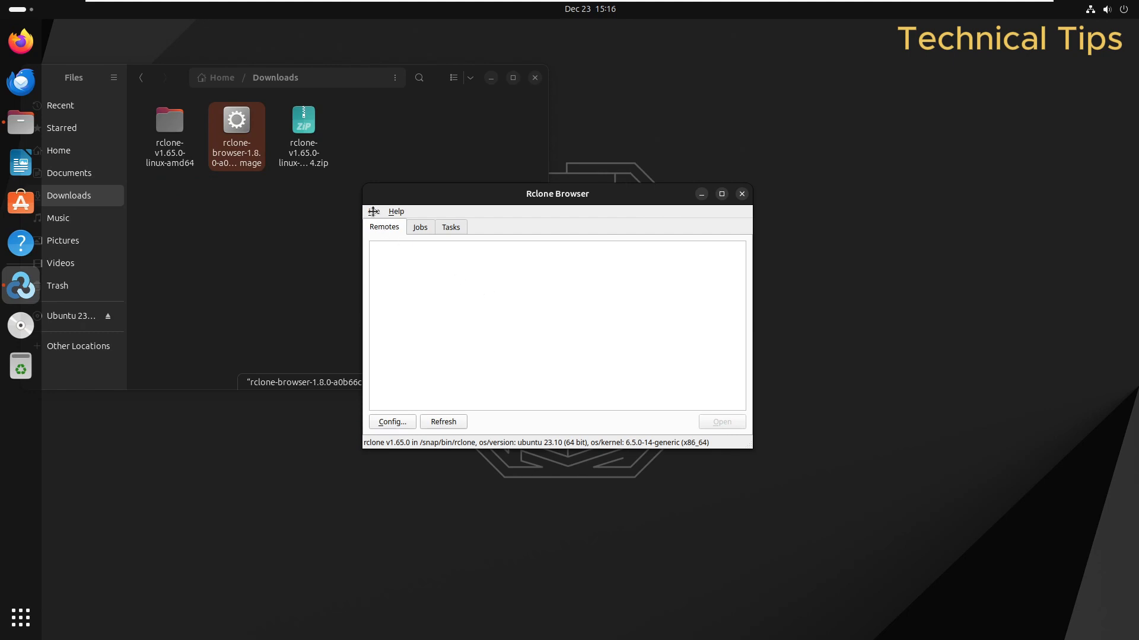
{"action": "left_click", "coordinate": [372, 212]}
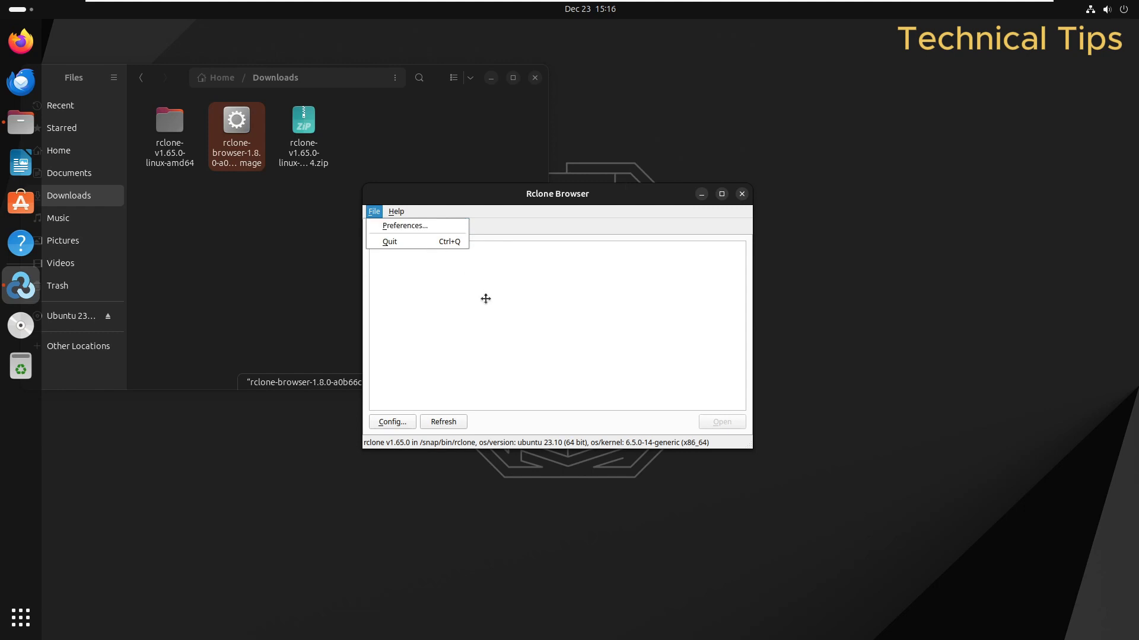
{"action": "left_click", "coordinate": [485, 300]}
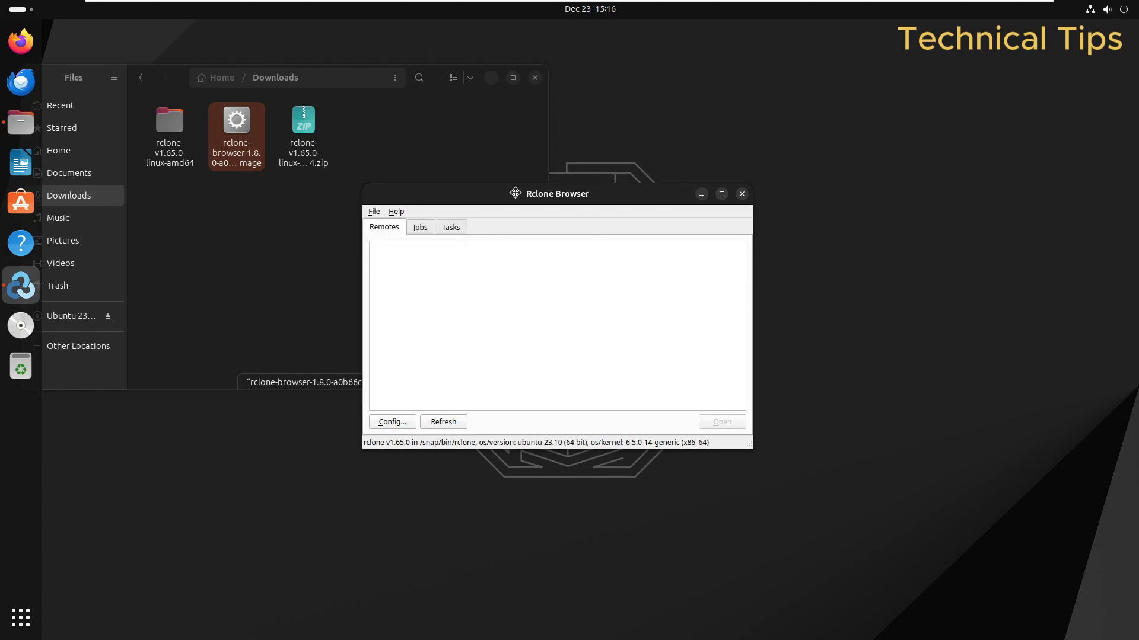
{"action": "left_click_drag", "start_coordinate": [523, 194], "coordinate": [726, 213]}
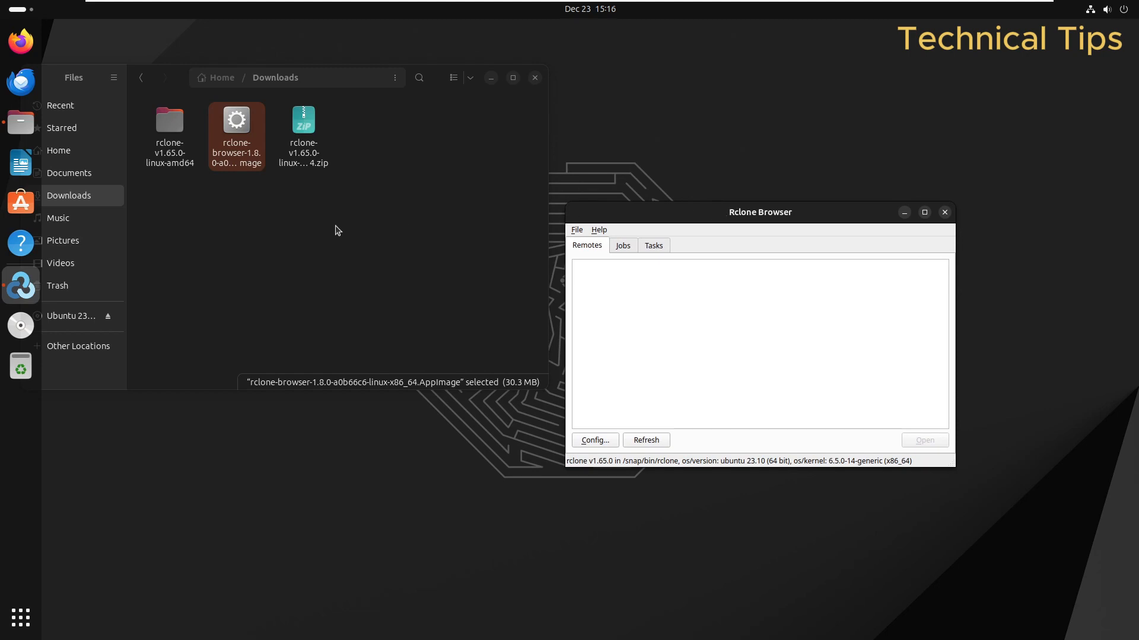
{"action": "left_click", "coordinate": [259, 206]}
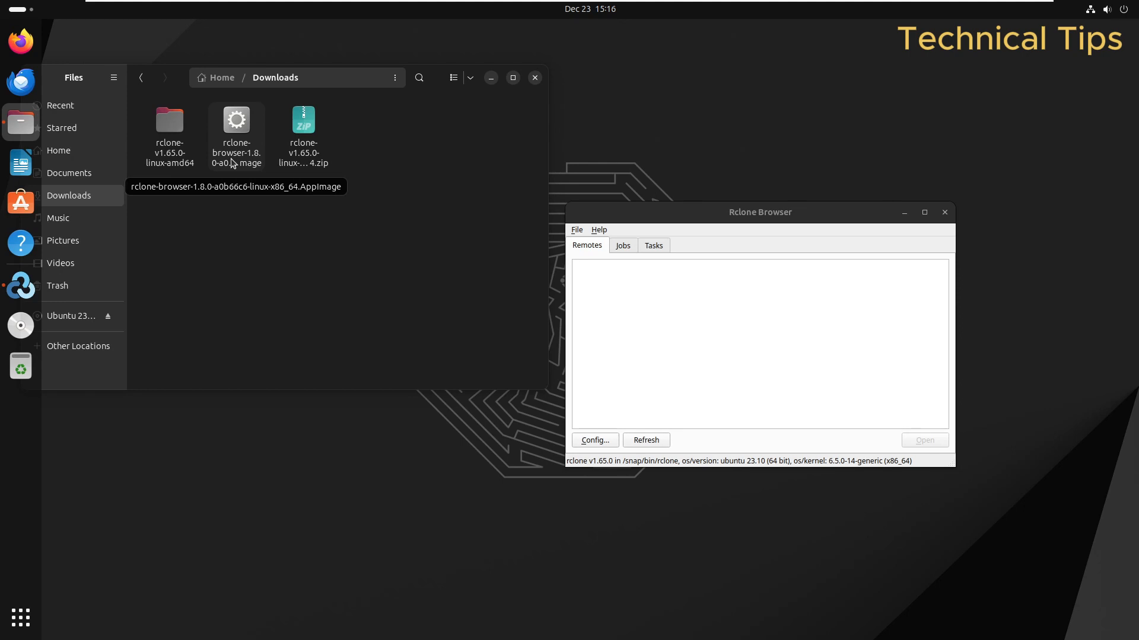
Step: Recheck the AppImage's executable setting in Properties, then show the installed applications grid
{"action": "right_click", "coordinate": [232, 164]}
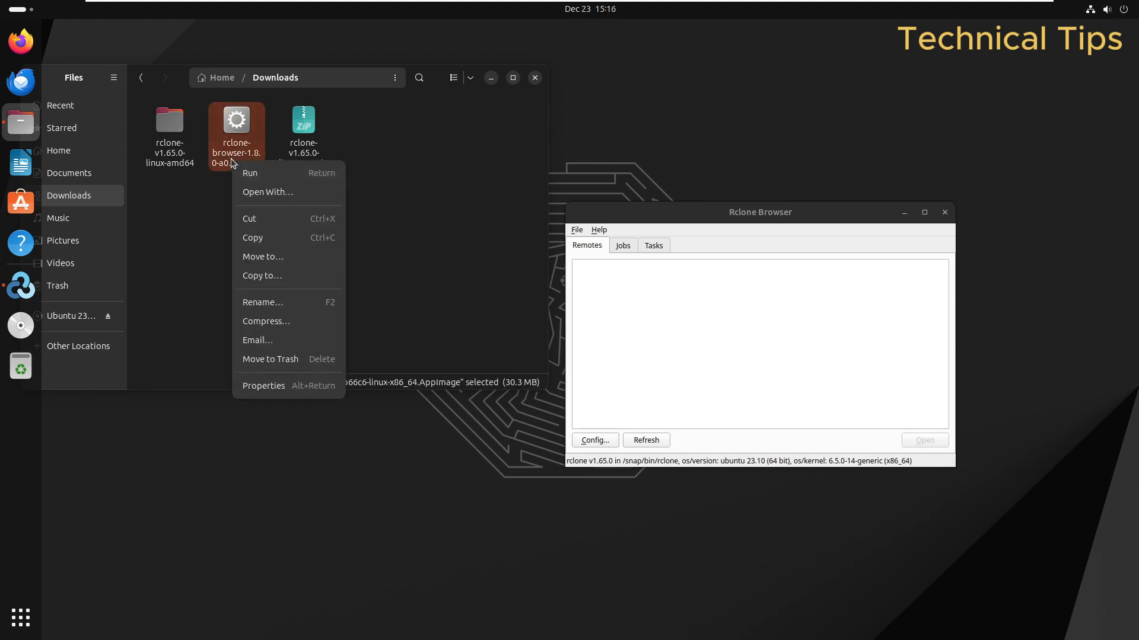
{"action": "left_click", "coordinate": [276, 386]}
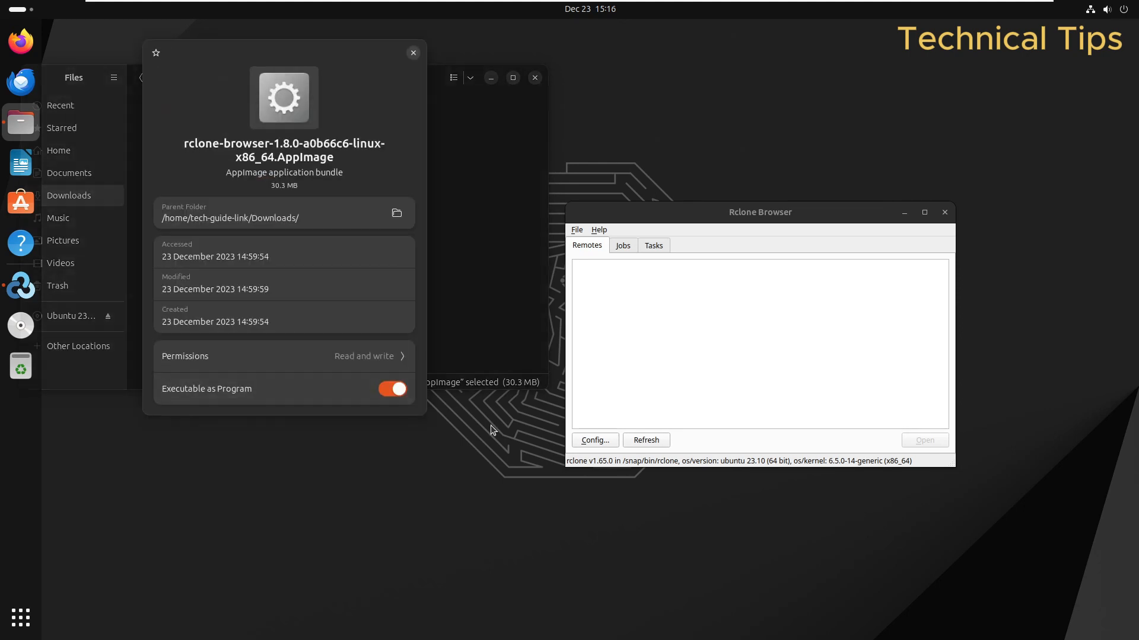
{"action": "left_click", "coordinate": [413, 53]}
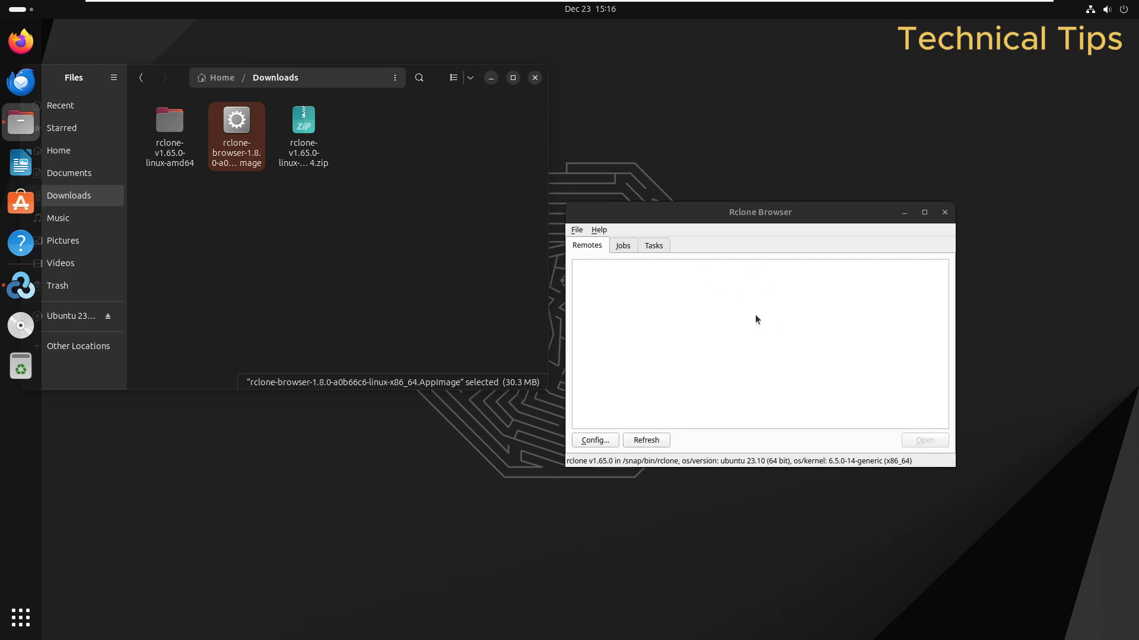
{"action": "left_click", "coordinate": [22, 623]}
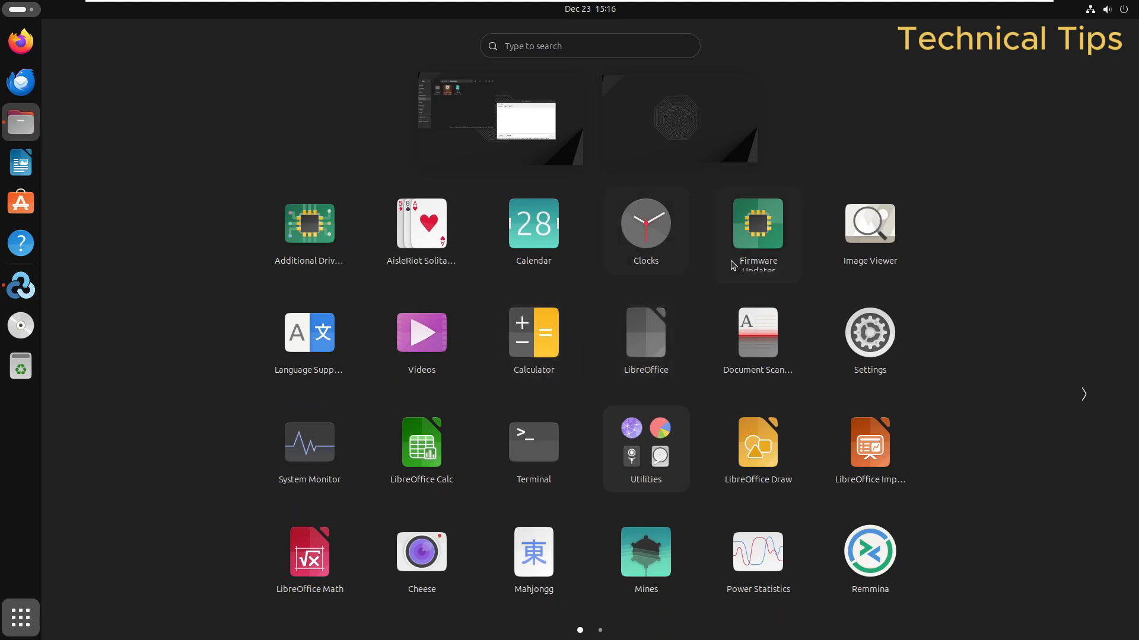
Step: In a new Terminal, run 'sudo apt install libfuse2' and enter the administrator password
{"action": "left_click", "coordinate": [525, 460]}
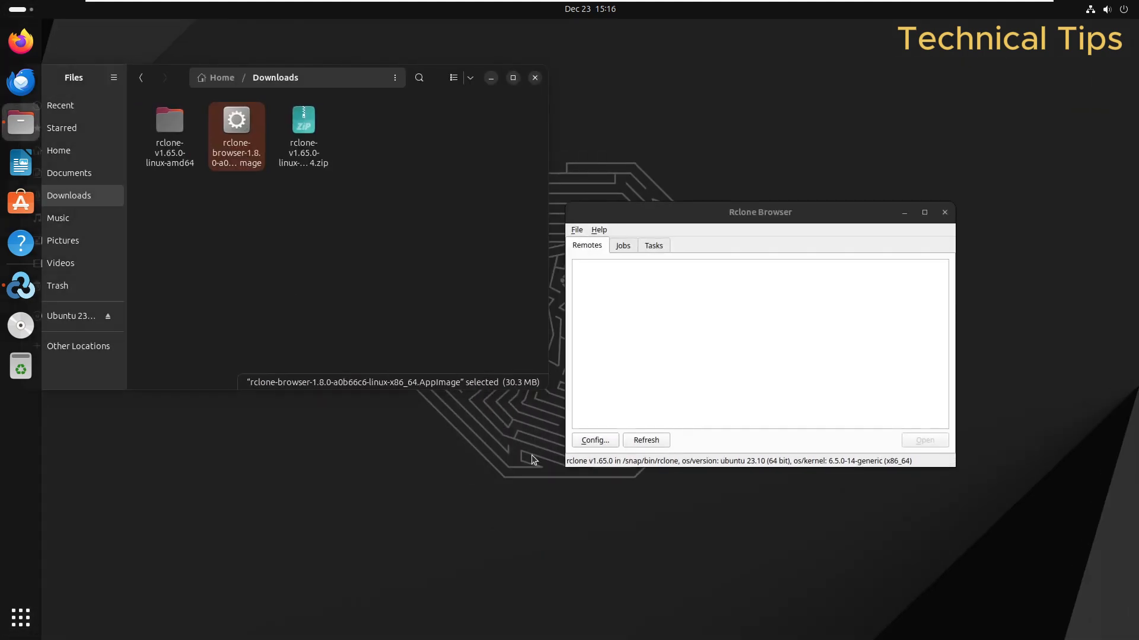
{"action": "left_click_drag", "start_coordinate": [352, 63], "coordinate": [543, 320]}
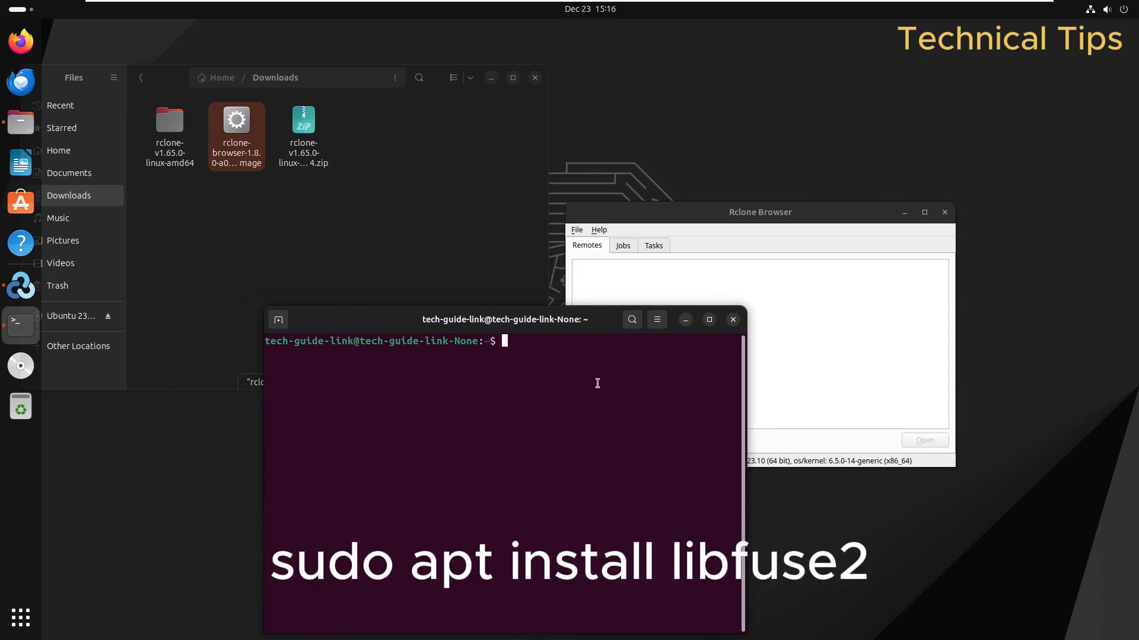
{"action": "type", "text": "sudo apt install"}
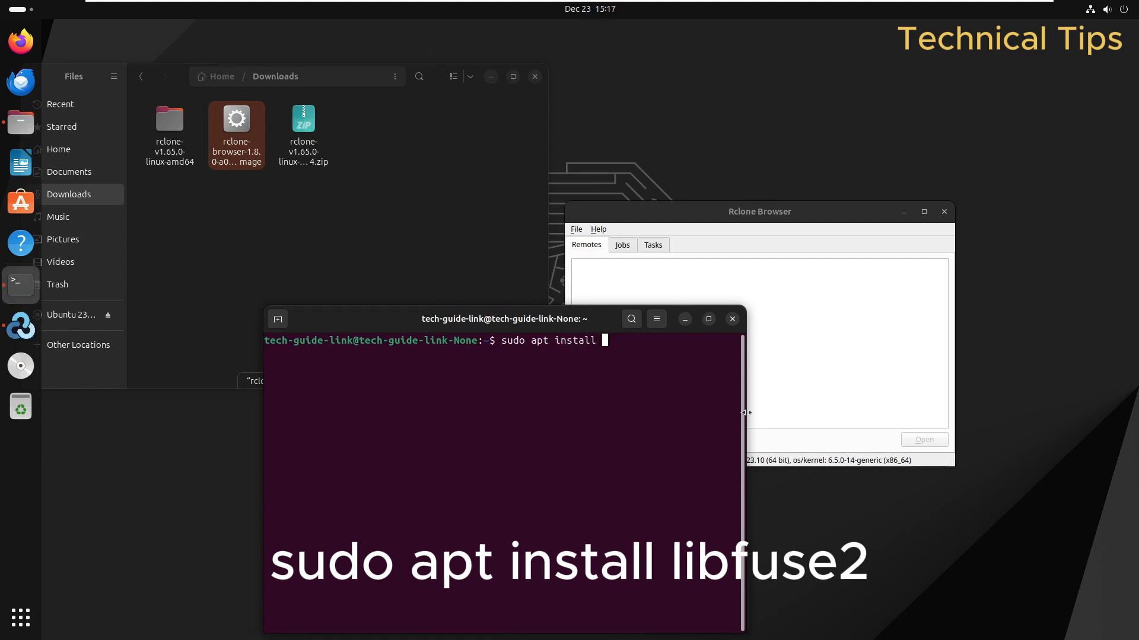
{"action": "type", "text": "libfuse2"}
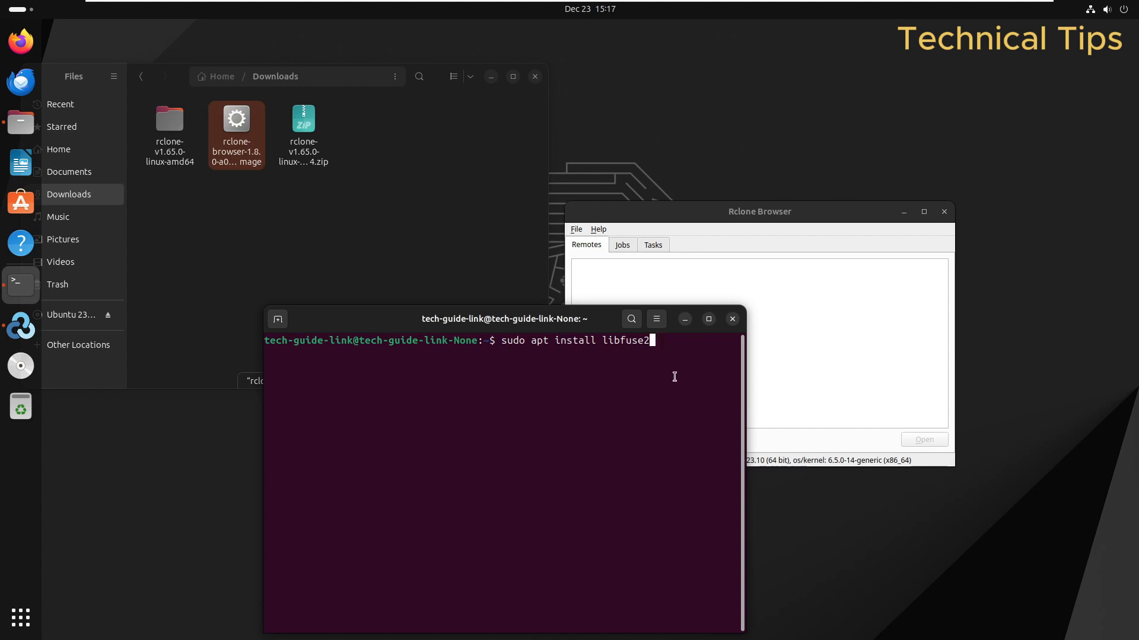
{"action": "key", "text": "Return"}
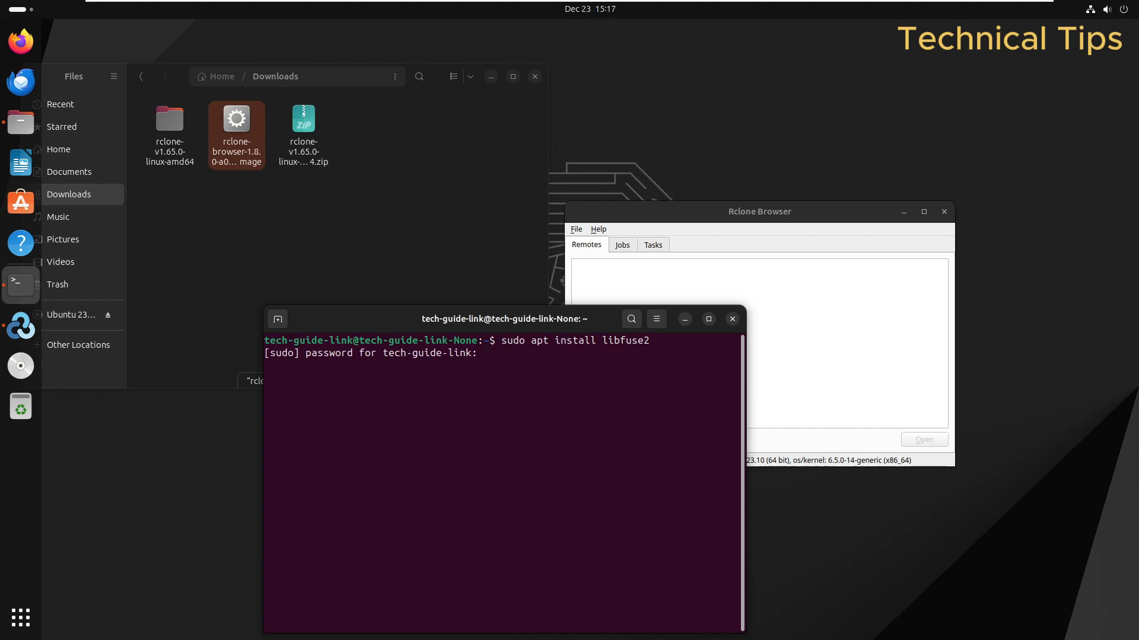
{"action": "key", "text": "Return"}
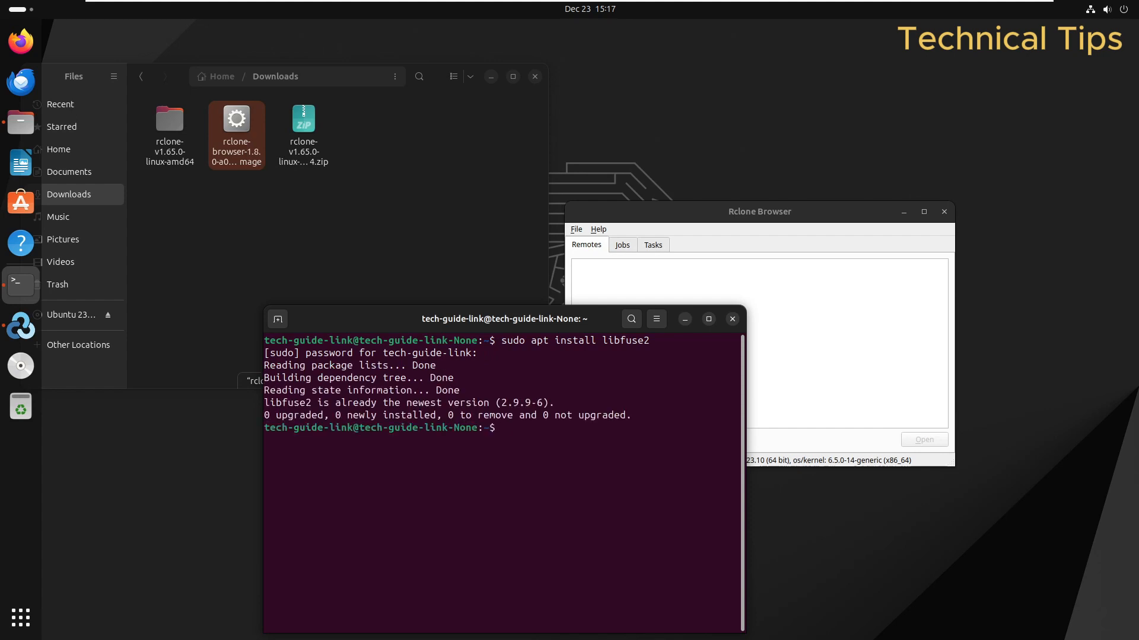
Step: Close Terminal, dismiss the already-running warning, close Files, and centre Rclone Browser
{"action": "left_click", "coordinate": [732, 320]}
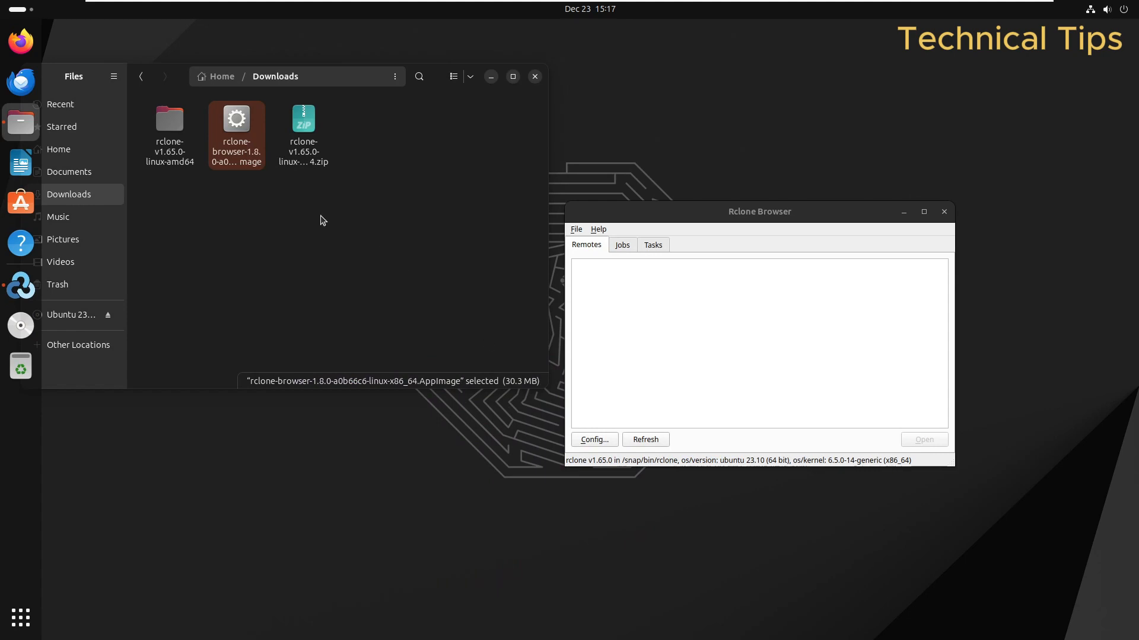
{"action": "double_click", "coordinate": [233, 157]}
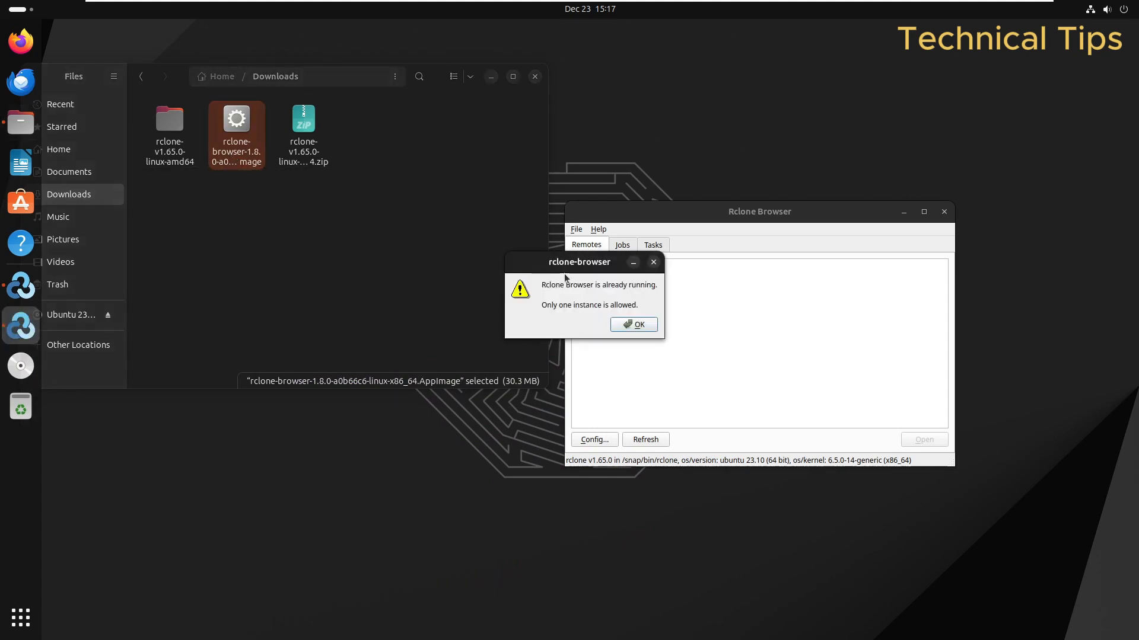
{"action": "left_click", "coordinate": [649, 325]}
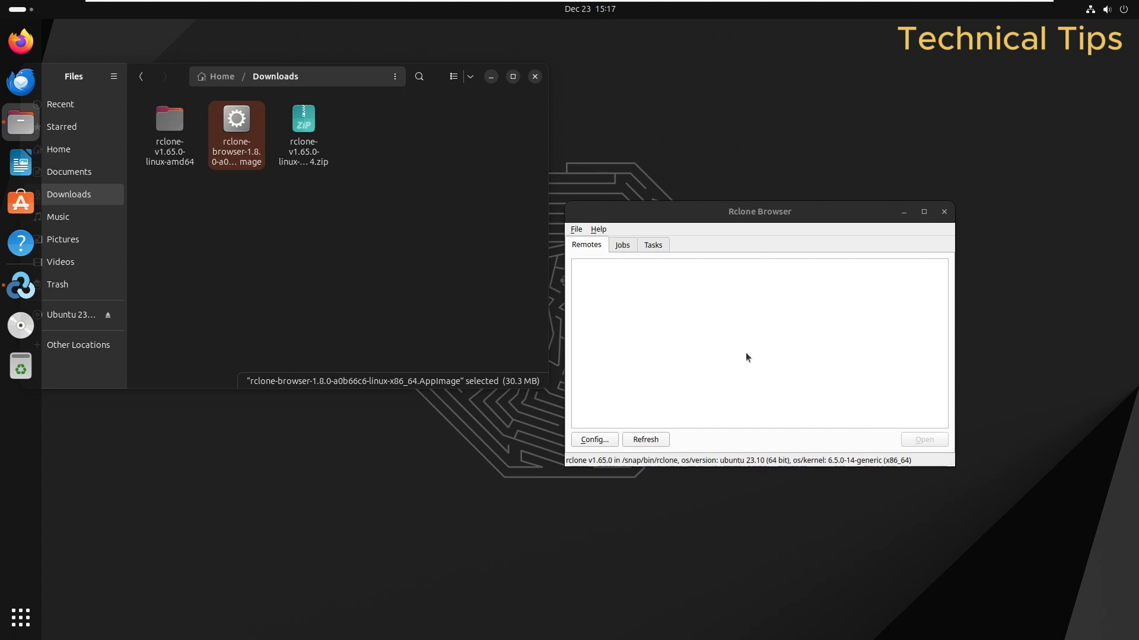
{"action": "left_click", "coordinate": [535, 76]}
{"action": "left_click_drag", "start_coordinate": [669, 215], "coordinate": [437, 164]}
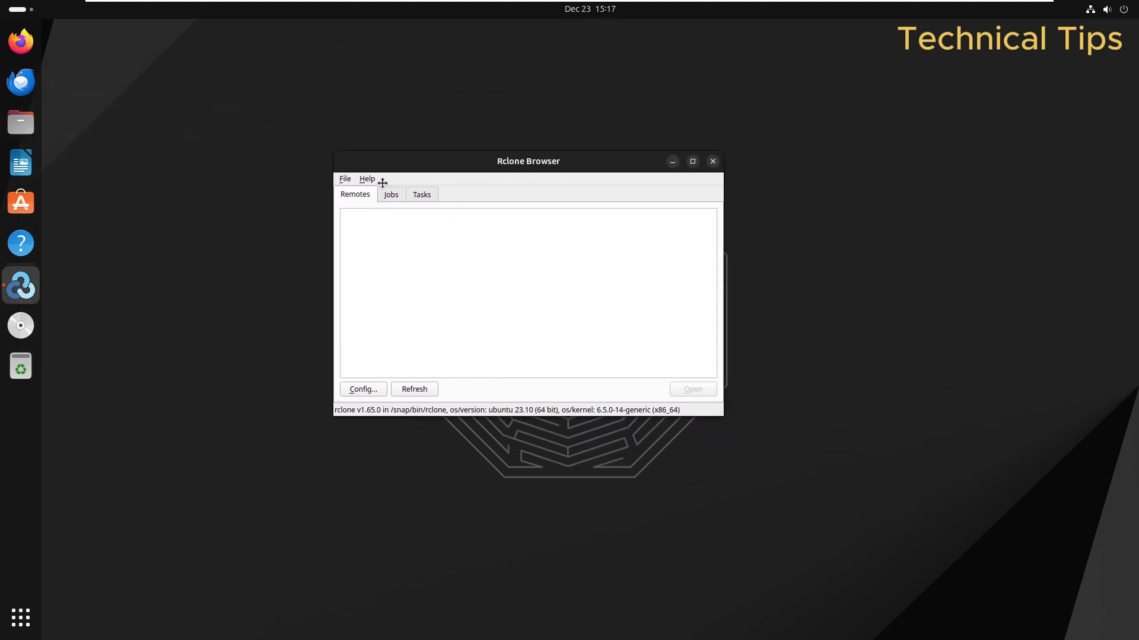
{"action": "left_click", "coordinate": [345, 179]}
Step: Open Rclone Browser's Preferences and cancel the rclone.conf file chooser without choosing a file
{"action": "left_click", "coordinate": [359, 192]}
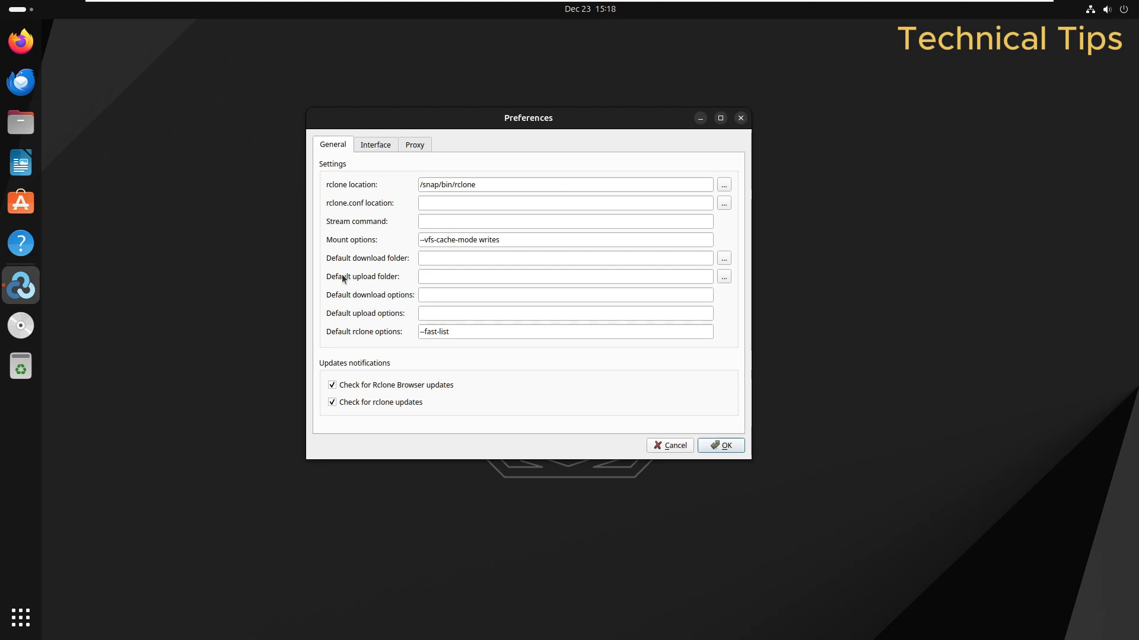
{"action": "left_click_drag", "start_coordinate": [447, 121], "coordinate": [470, 190]}
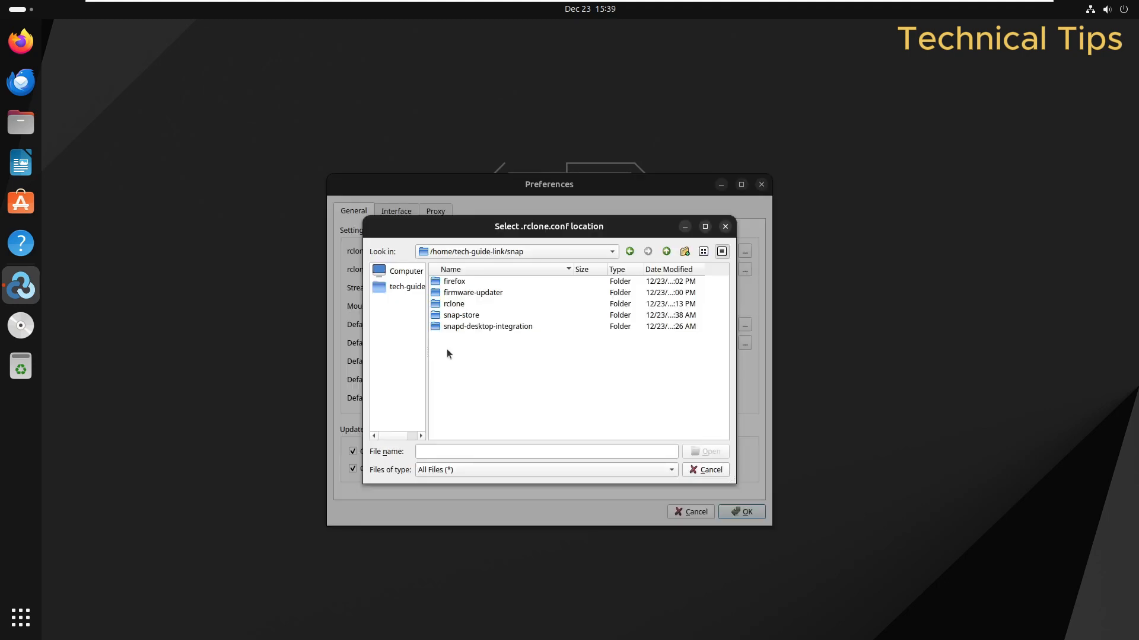
{"action": "left_click", "coordinate": [724, 226]}
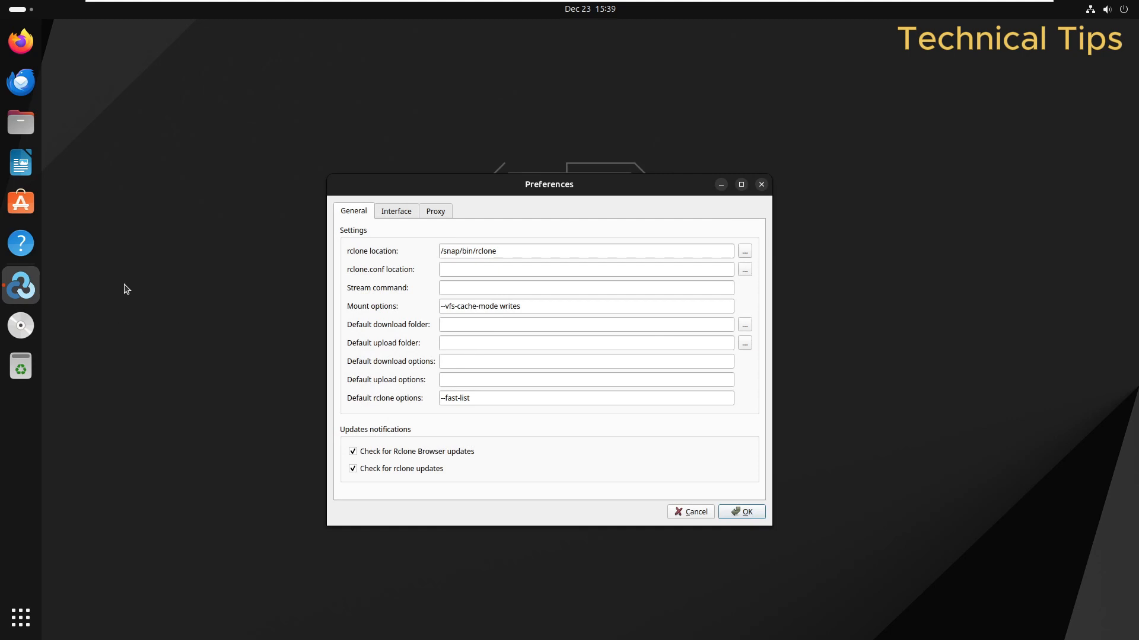
Step: In a maximized Files window with hidden files shown, open .config/rclone and copy its location
{"action": "left_click", "coordinate": [20, 125]}
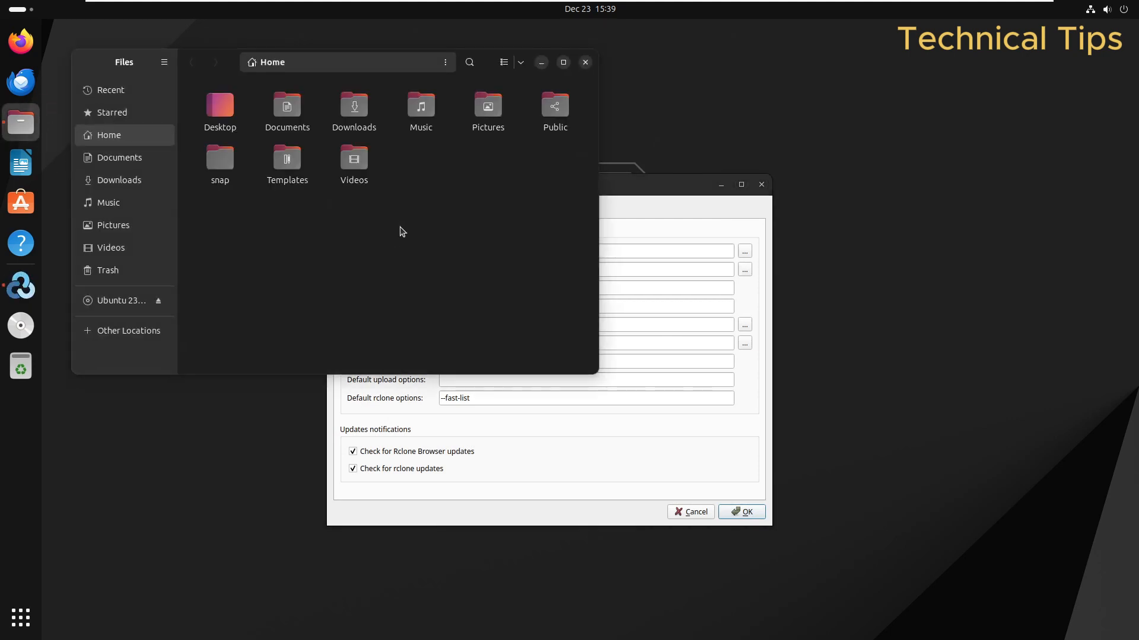
{"action": "left_click", "coordinate": [563, 63]}
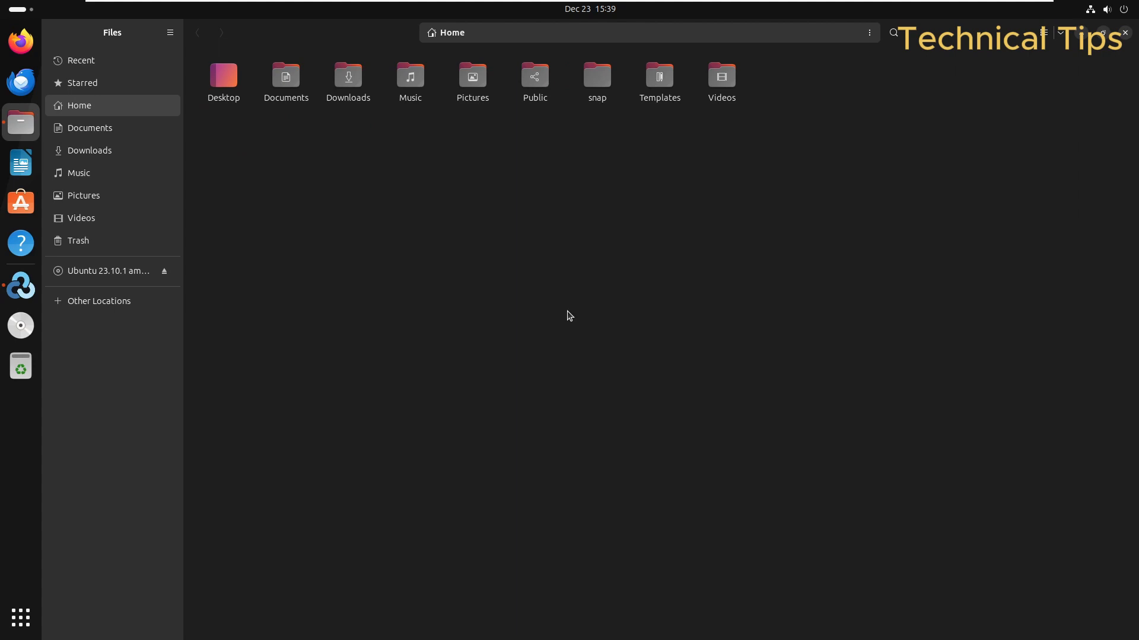
{"action": "key", "text": "ctrl+h"}
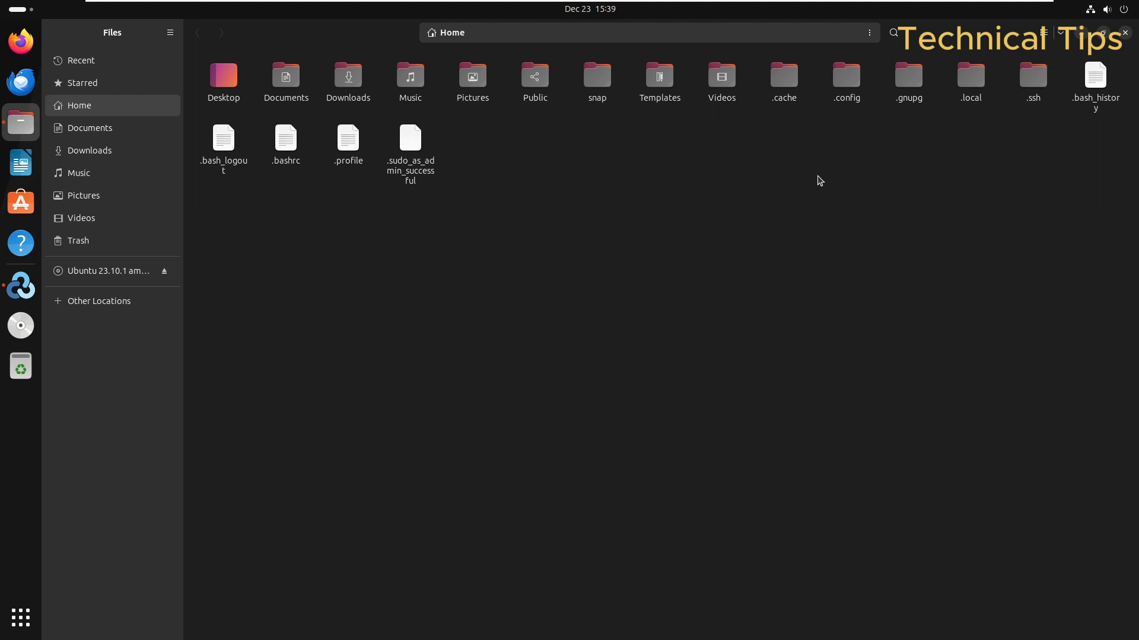
{"action": "double_click", "coordinate": [842, 78]}
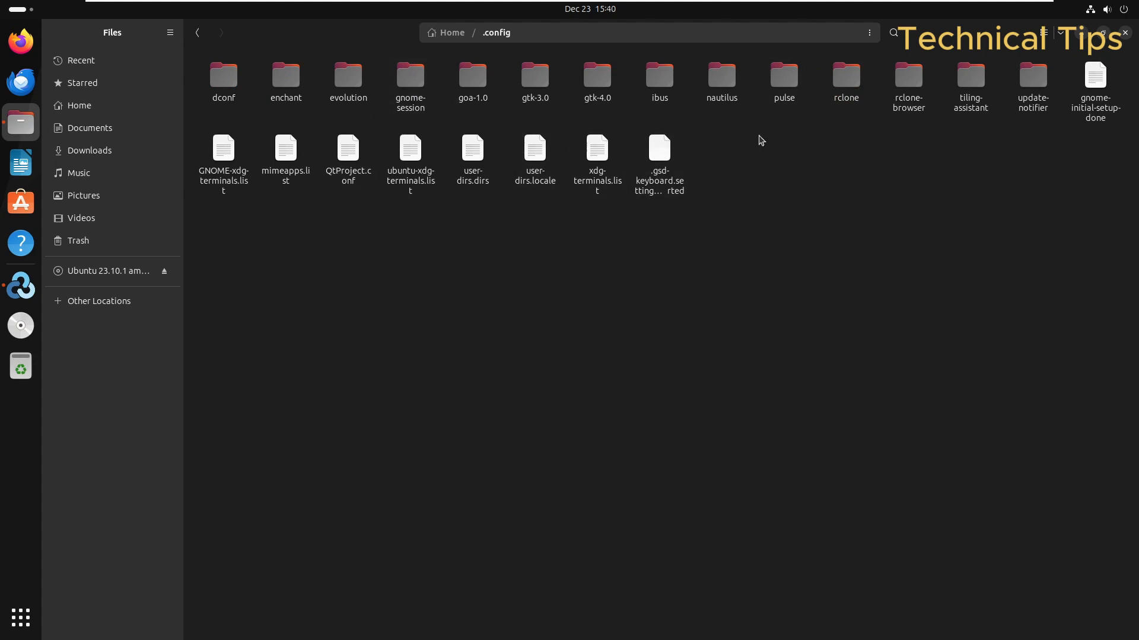
{"action": "double_click", "coordinate": [847, 82]}
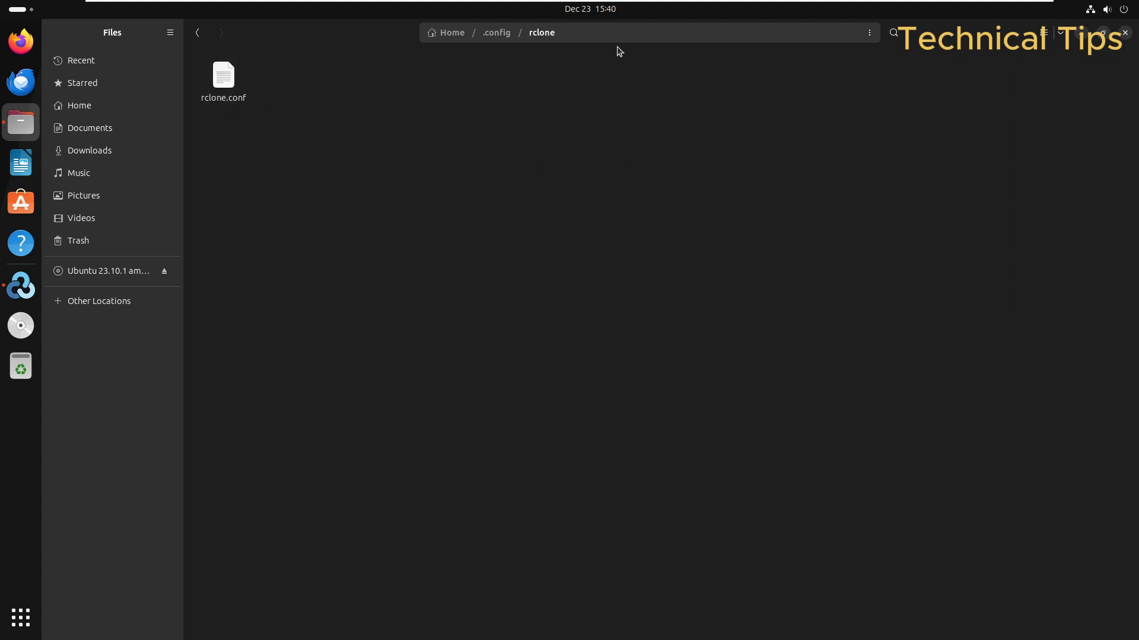
{"action": "left_click", "coordinate": [870, 32]}
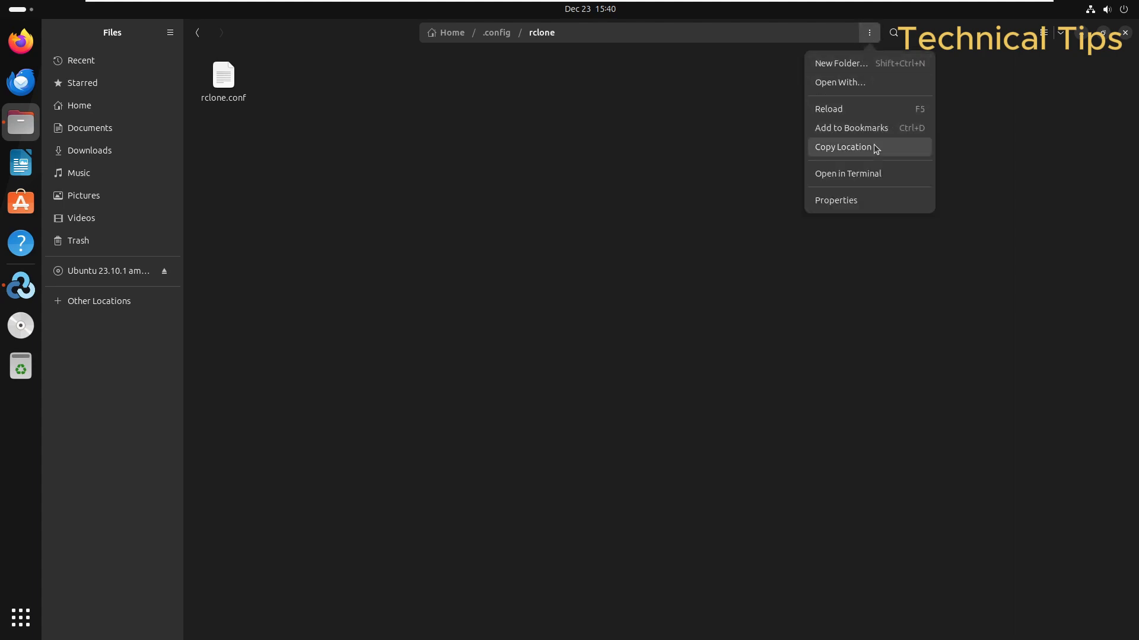
{"action": "left_click", "coordinate": [861, 151]}
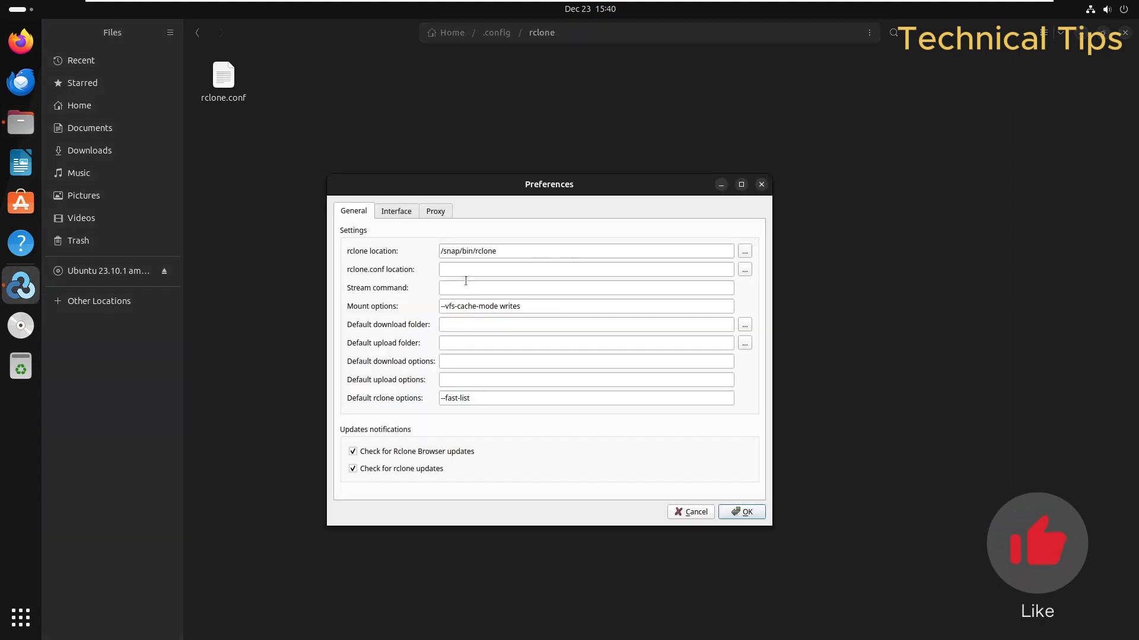
Step: Set the rclone.conf location to the pasted .config/rclone path ending in rclone.conf
{"action": "left_click", "coordinate": [453, 269]}
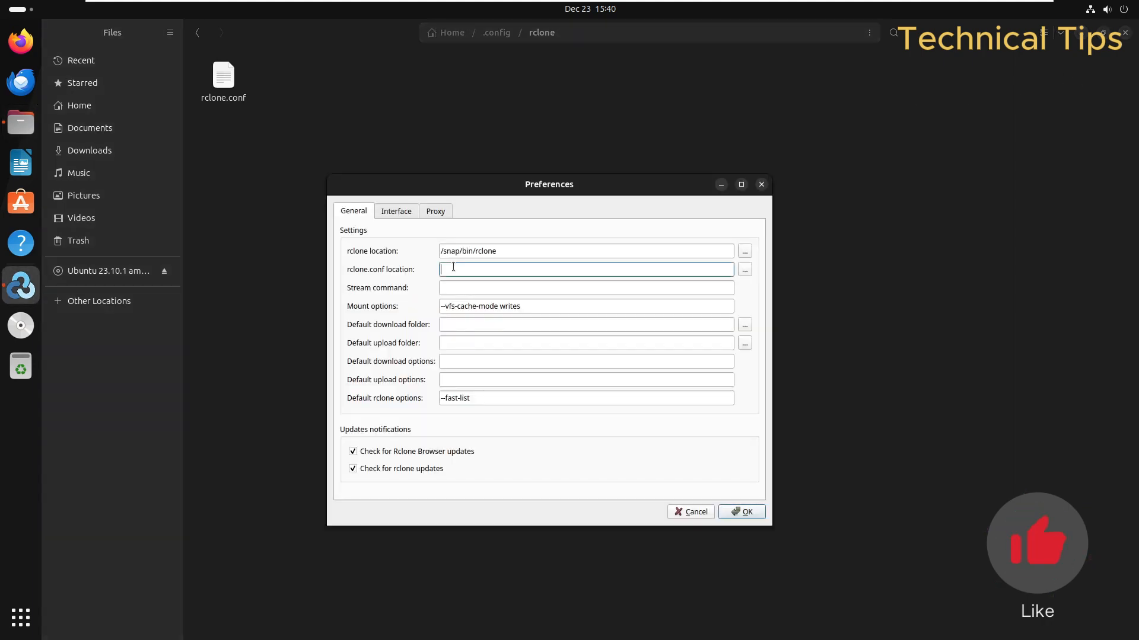
{"action": "type", "text": "/home/tech-guide-link/.config/rclone"}
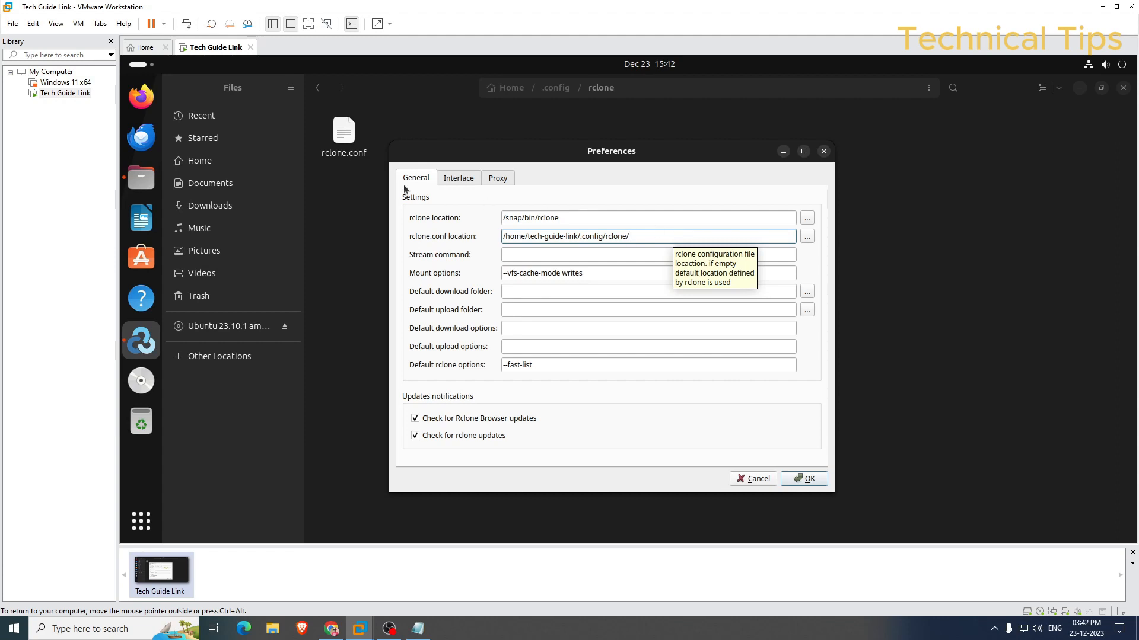
{"action": "left_click", "coordinate": [341, 149]}
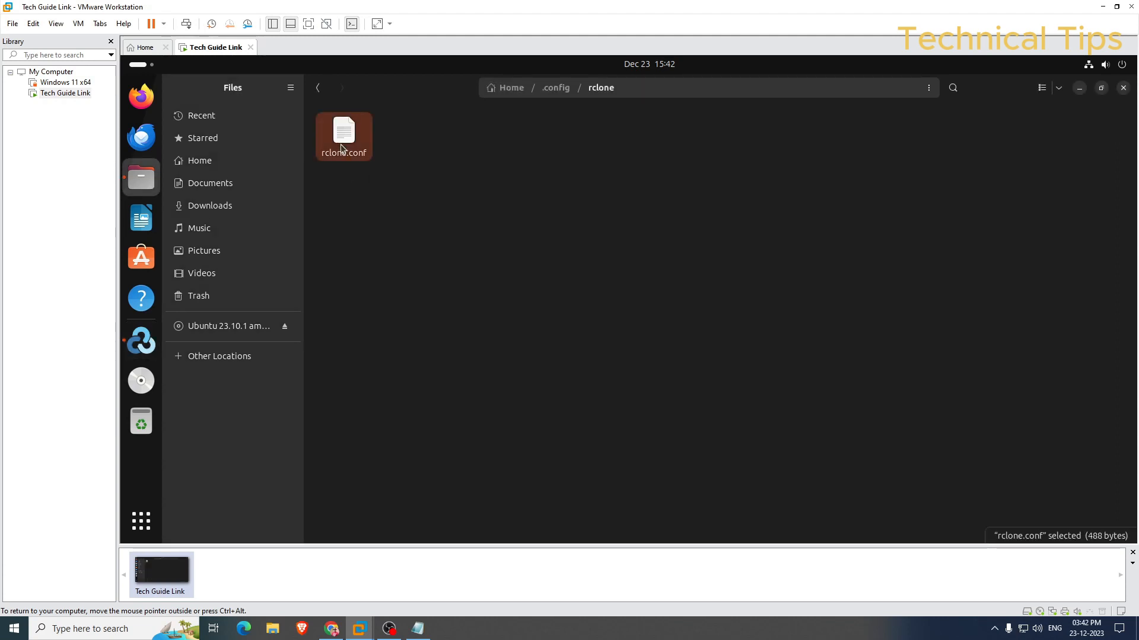
{"action": "key", "text": "alt+Tab"}
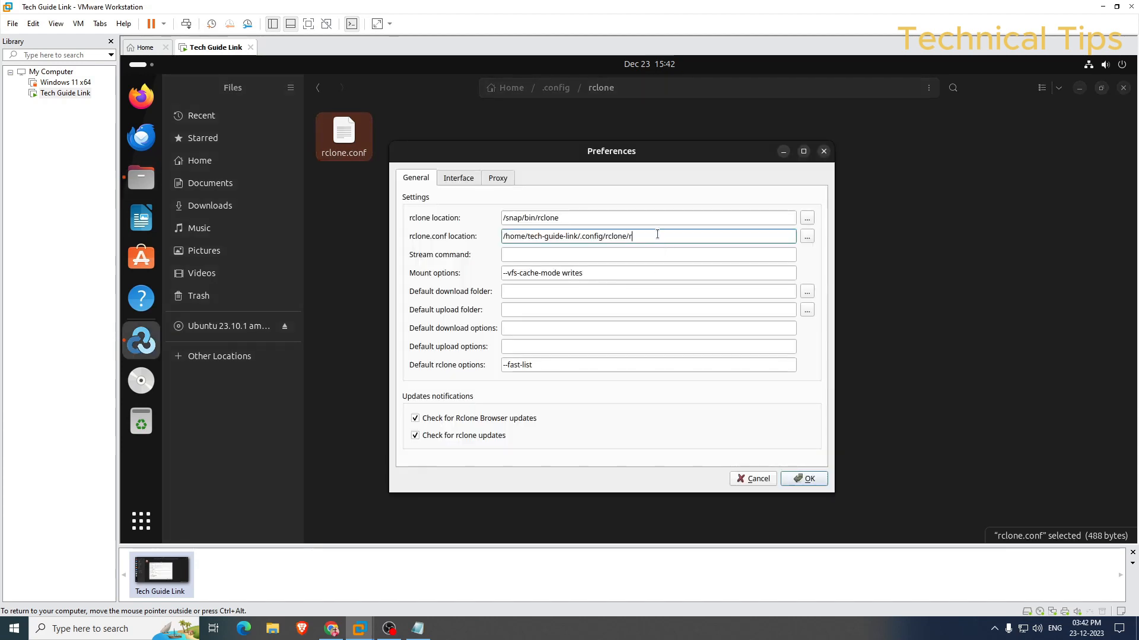
{"action": "type", "text": "rclone.cnf"}
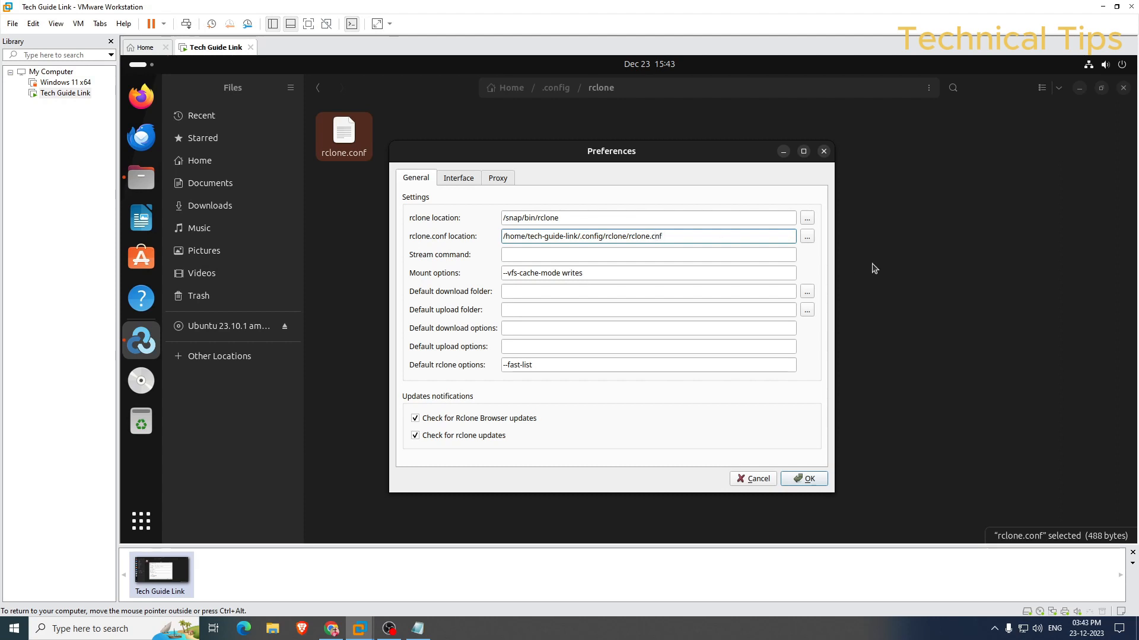
{"action": "type", "text": "o"}
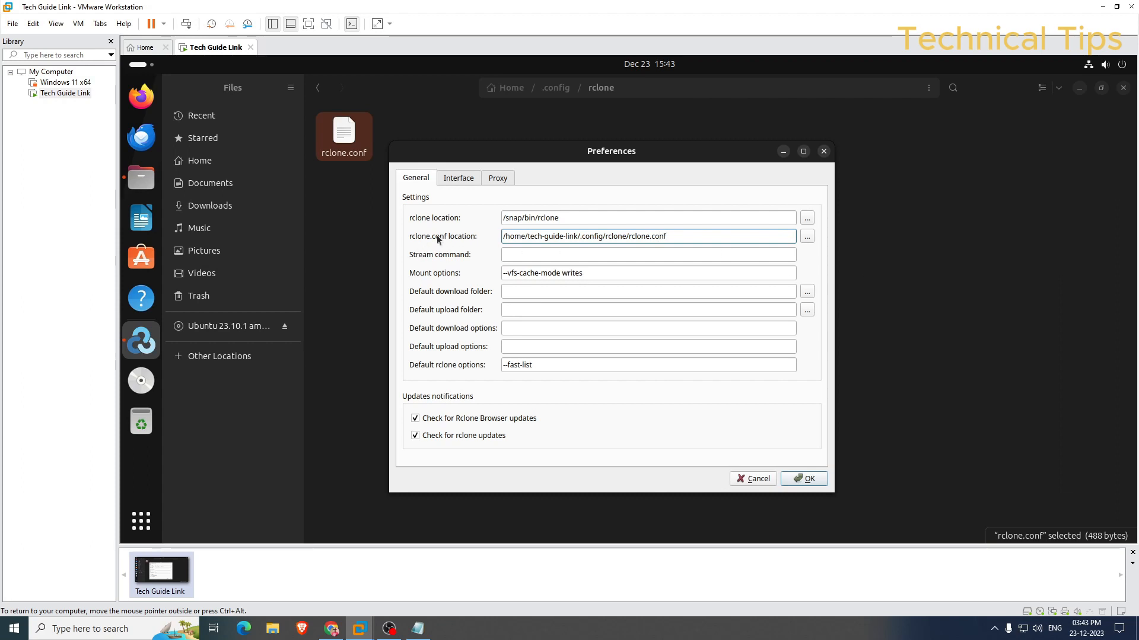
Step: Select the entire /snap/bin/rclone path in the rclone location field
{"action": "key", "text": "ctrl+alt+Return"}
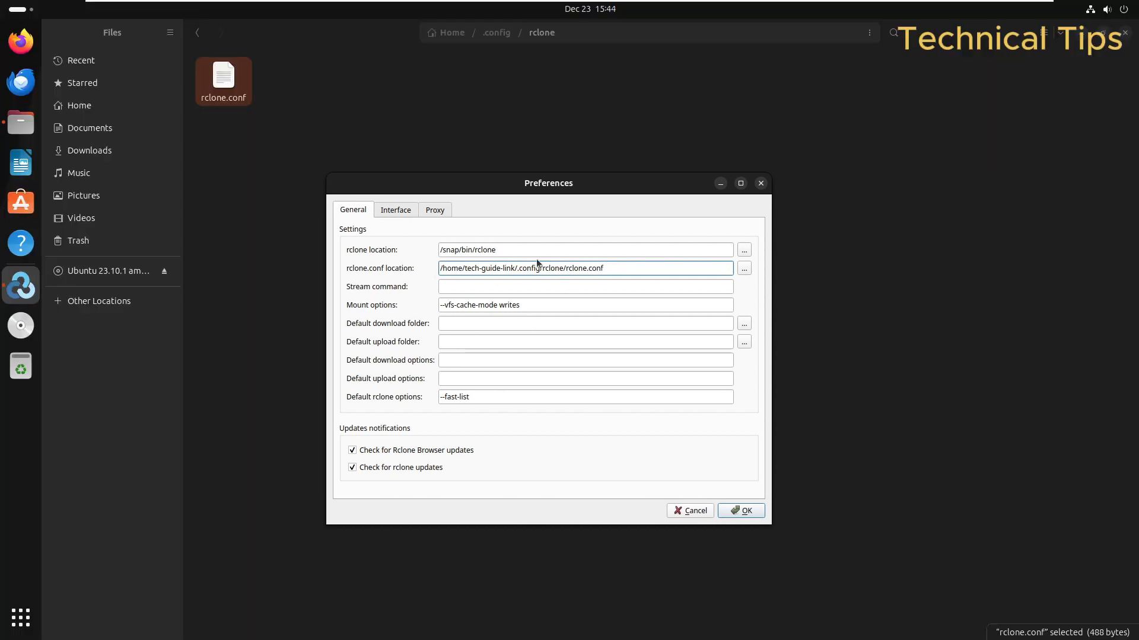
{"action": "double_click", "coordinate": [528, 249]}
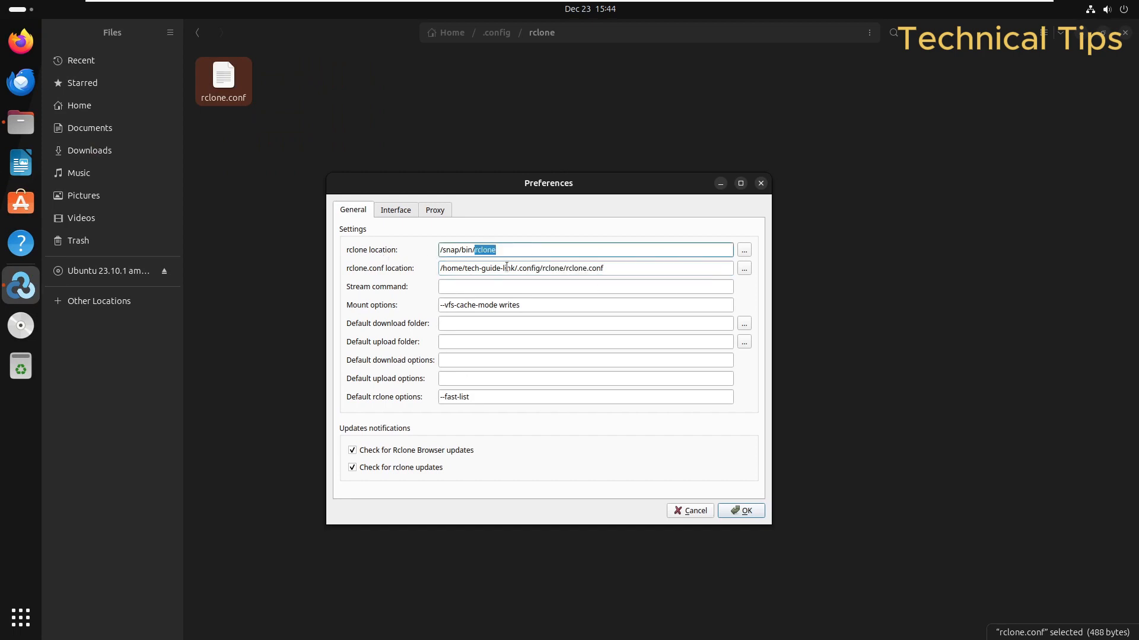
{"action": "left_click_drag", "start_coordinate": [554, 245], "coordinate": [389, 252]}
Step: Open the rclone-v1.65.0-linux-amd64 folder in Downloads and copy its location
{"action": "left_click", "coordinate": [83, 155]}
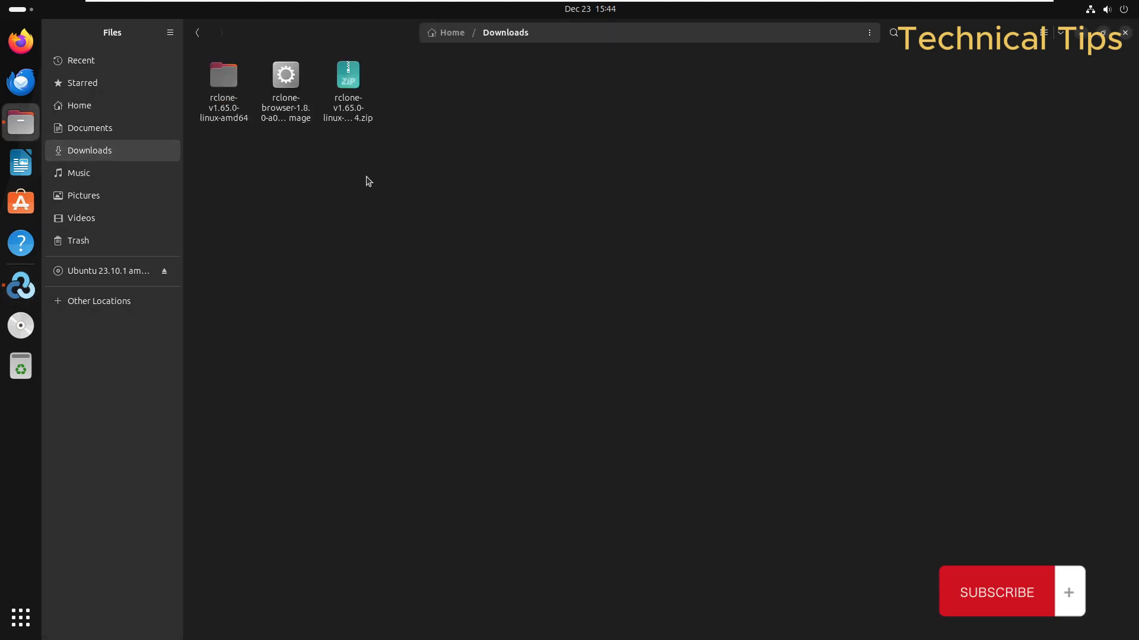
{"action": "left_click", "coordinate": [363, 111]}
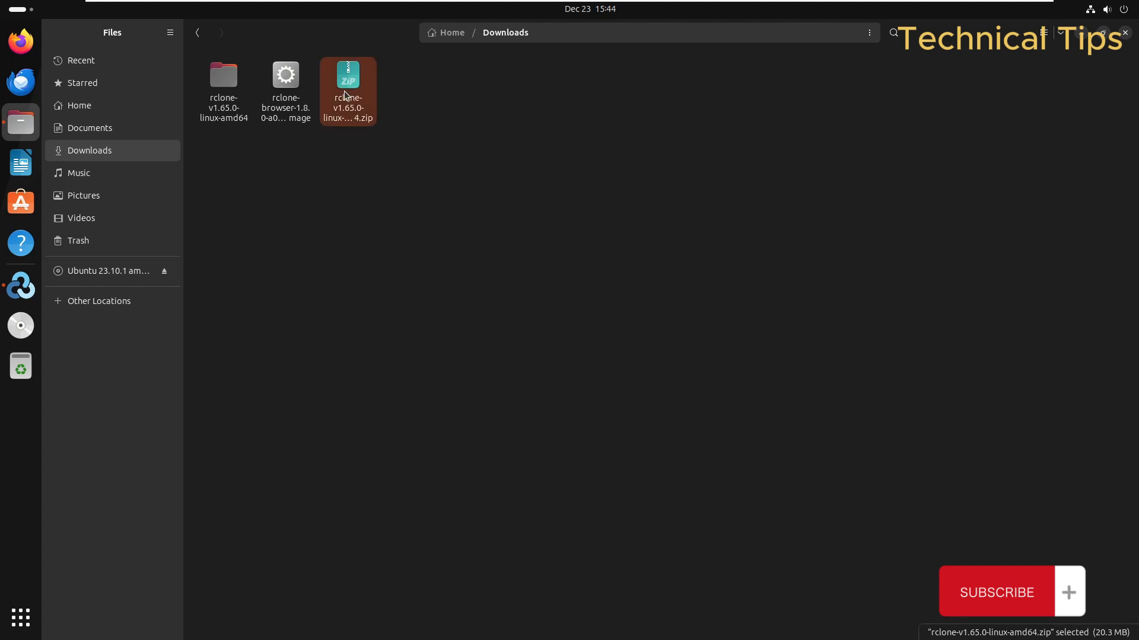
{"action": "left_click", "coordinate": [222, 92]}
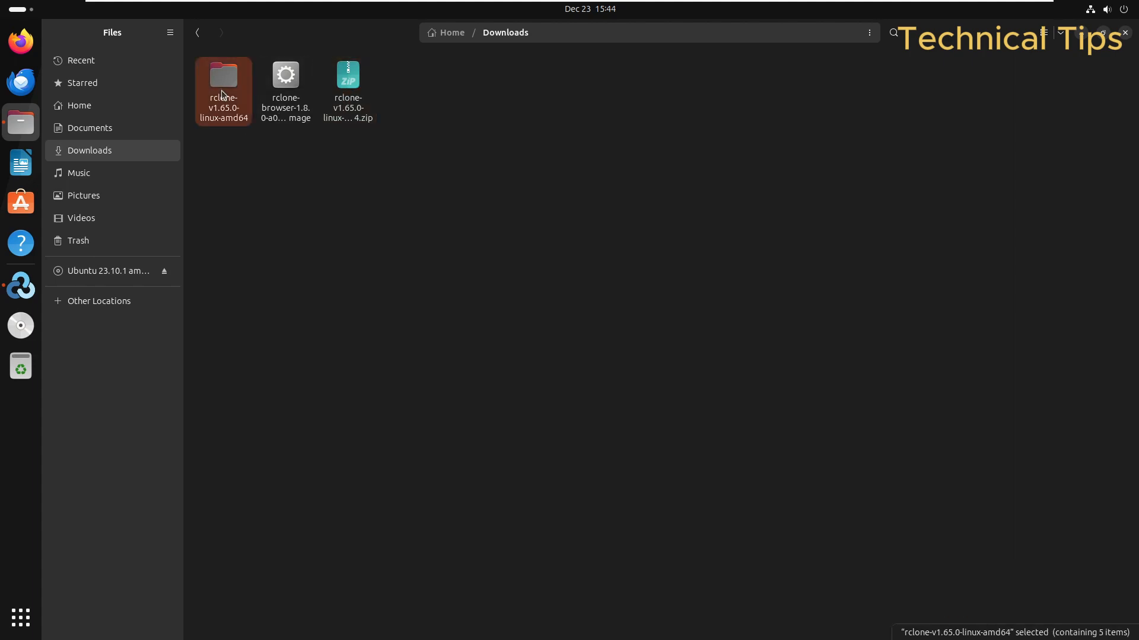
{"action": "double_click", "coordinate": [222, 93]}
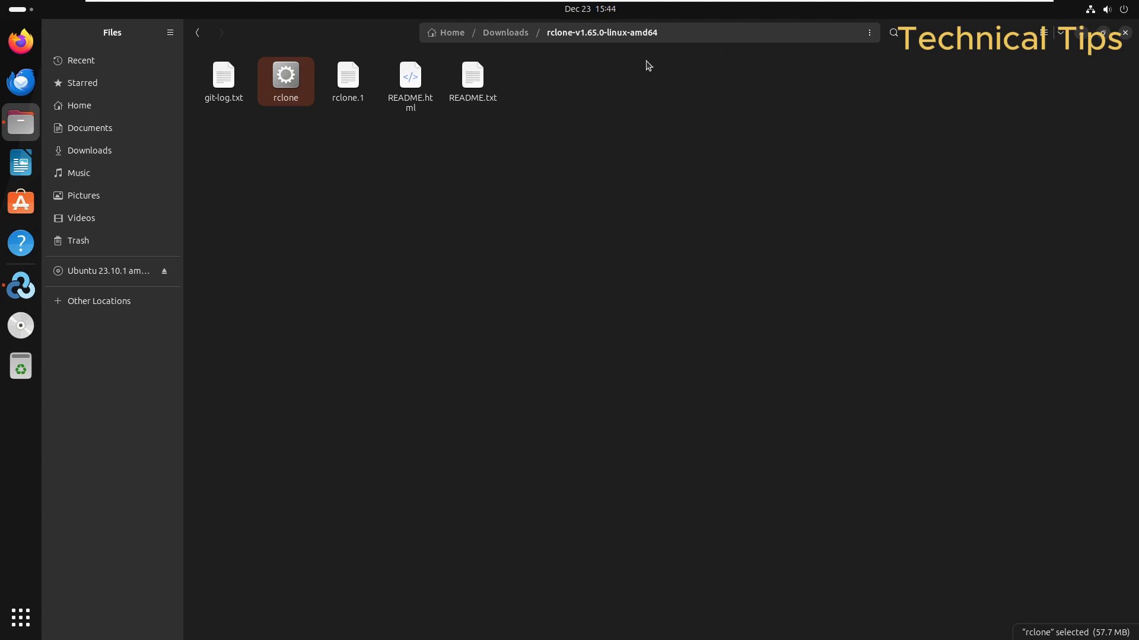
{"action": "left_click", "coordinate": [869, 32]}
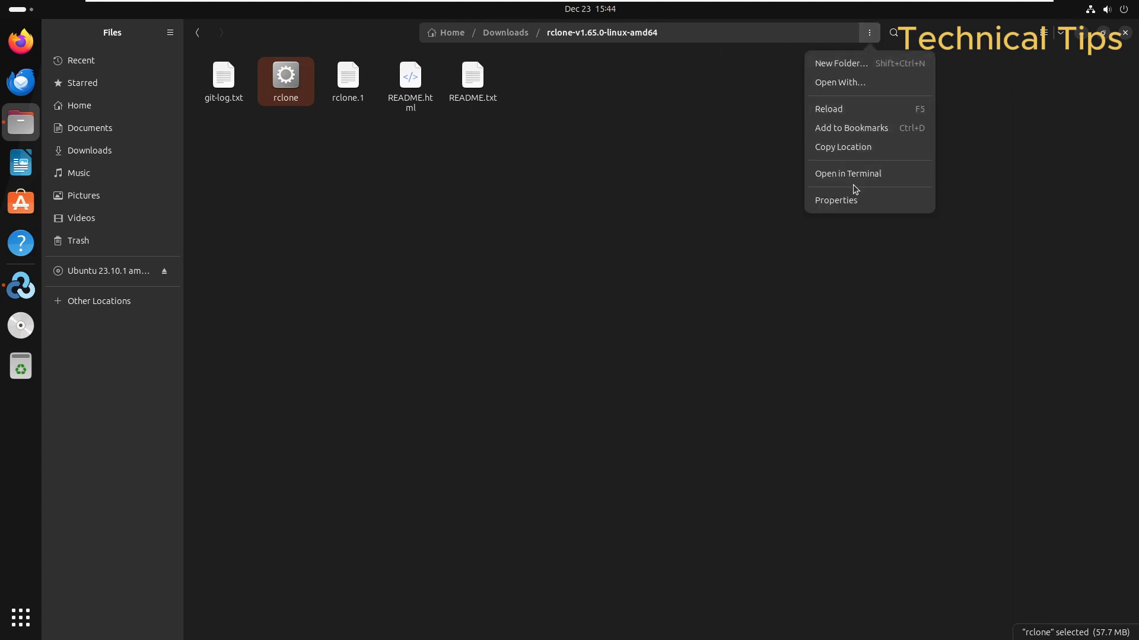
{"action": "left_click", "coordinate": [848, 146]}
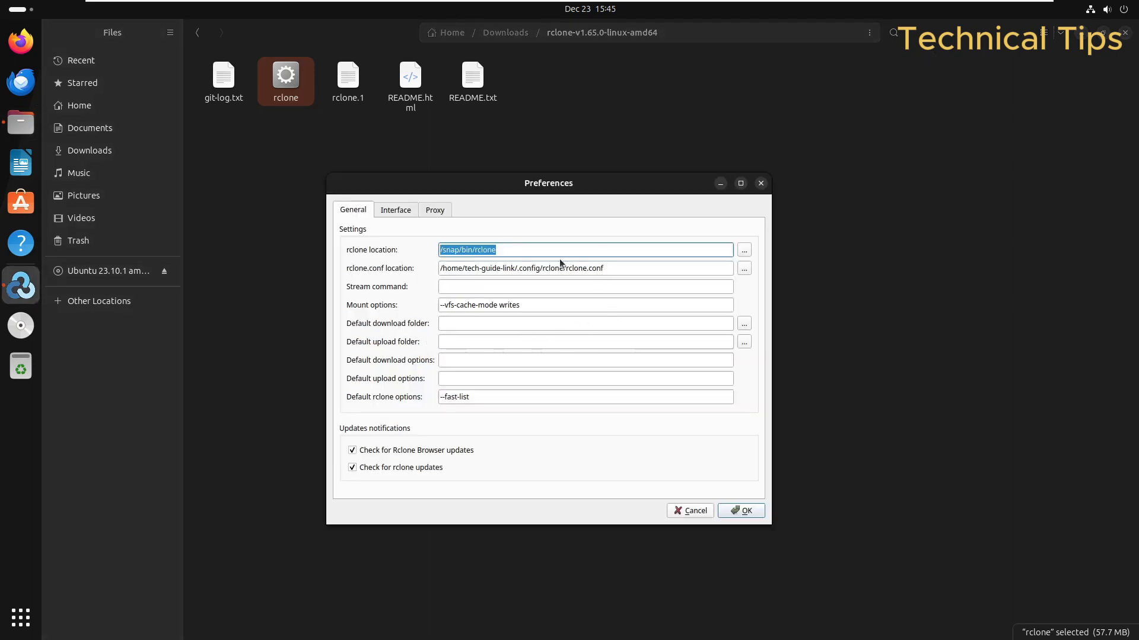
Step: Point rclone location to the extracted Downloads rclone binary, then select the Mount options text
{"action": "type", "text": "/home/tech-guide-link/Downloads/rclone-v1.65.0-linux-amd64"}
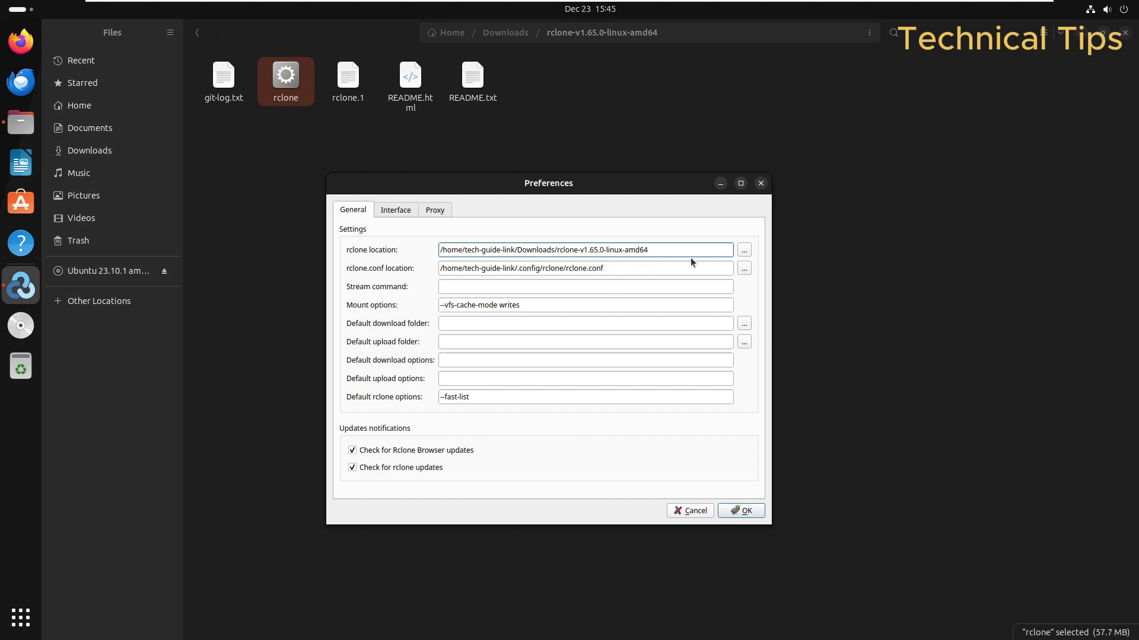
{"action": "type", "text": "/rclone"}
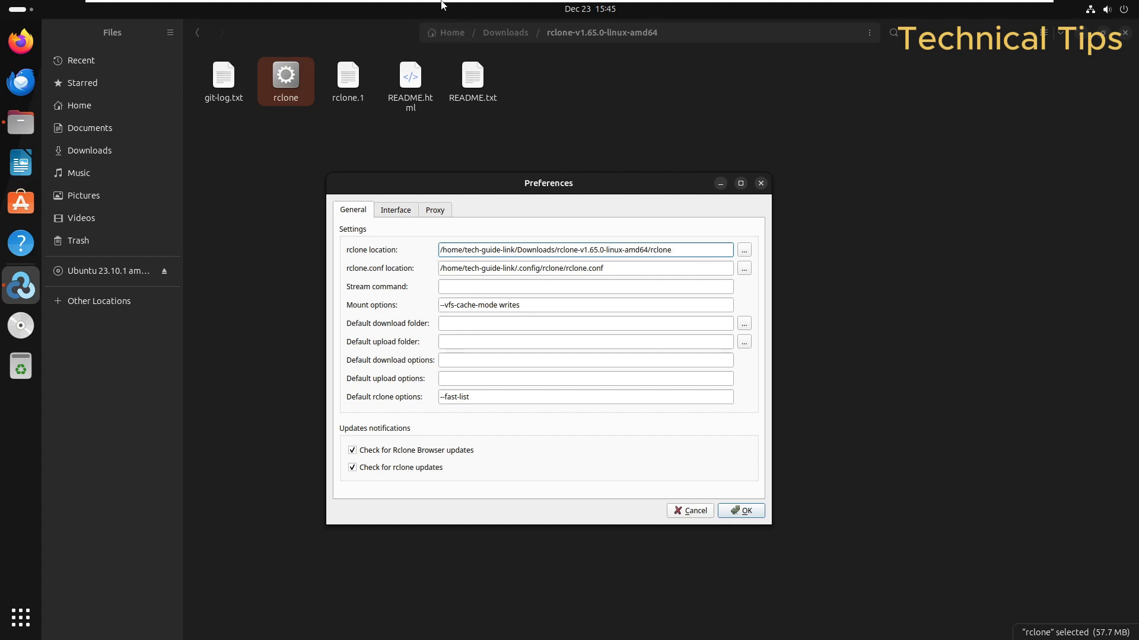
{"action": "mouse_move", "coordinate": [437, 4]}
{"action": "left_click_drag", "start_coordinate": [527, 305], "coordinate": [283, 304]}
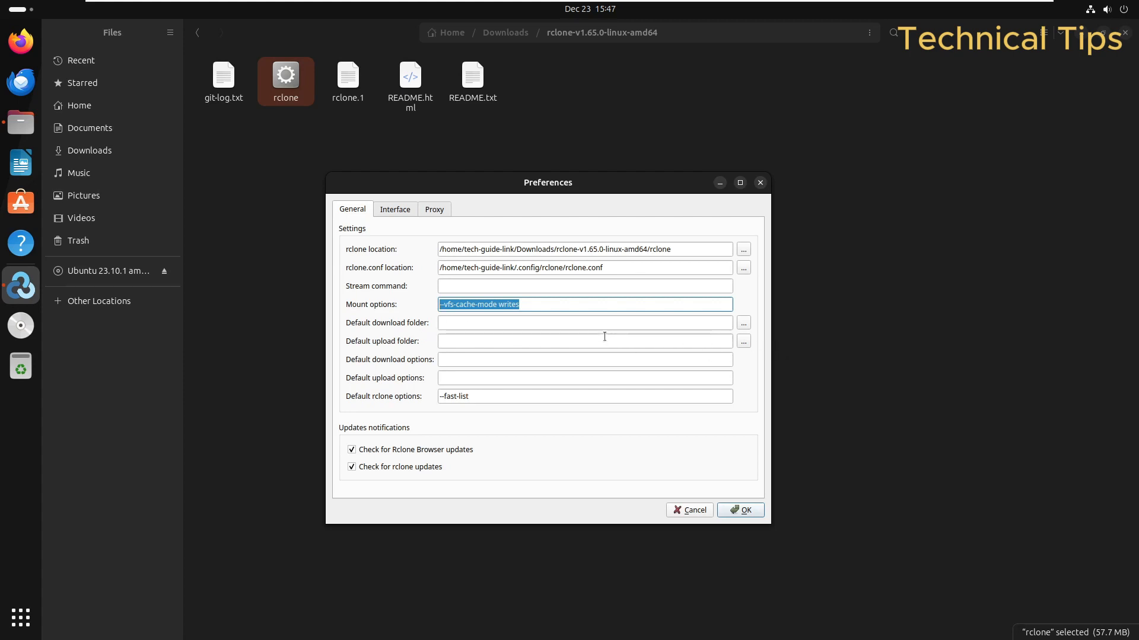
Step: Switch to Files, deselect the rclone file, and open the current folder's actions menu
{"action": "left_click", "coordinate": [539, 38]}
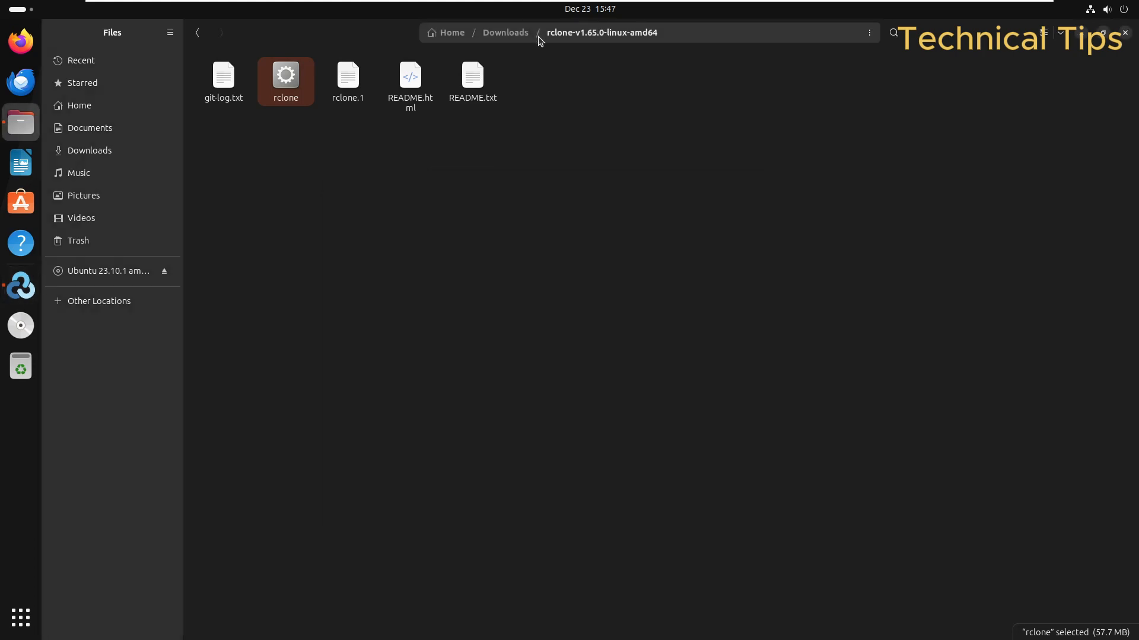
{"action": "left_click", "coordinate": [685, 47]}
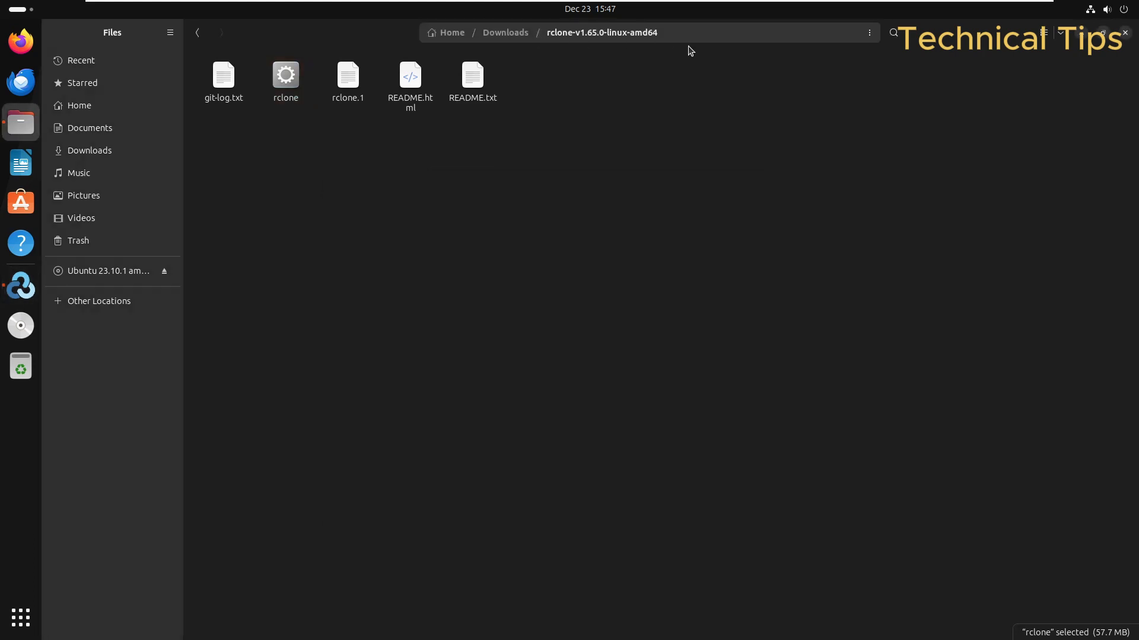
{"action": "left_click", "coordinate": [874, 35]}
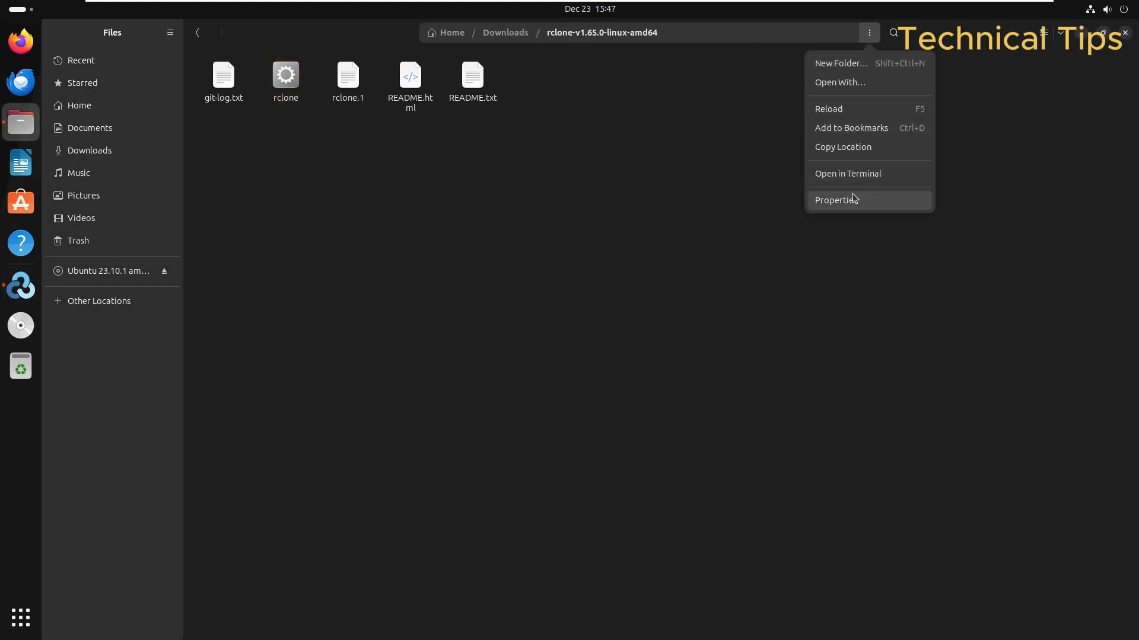
Step: Paste the copied path into Default download folder, trim it to Downloads/, and save the preferences
{"action": "left_click", "coordinate": [848, 148]}
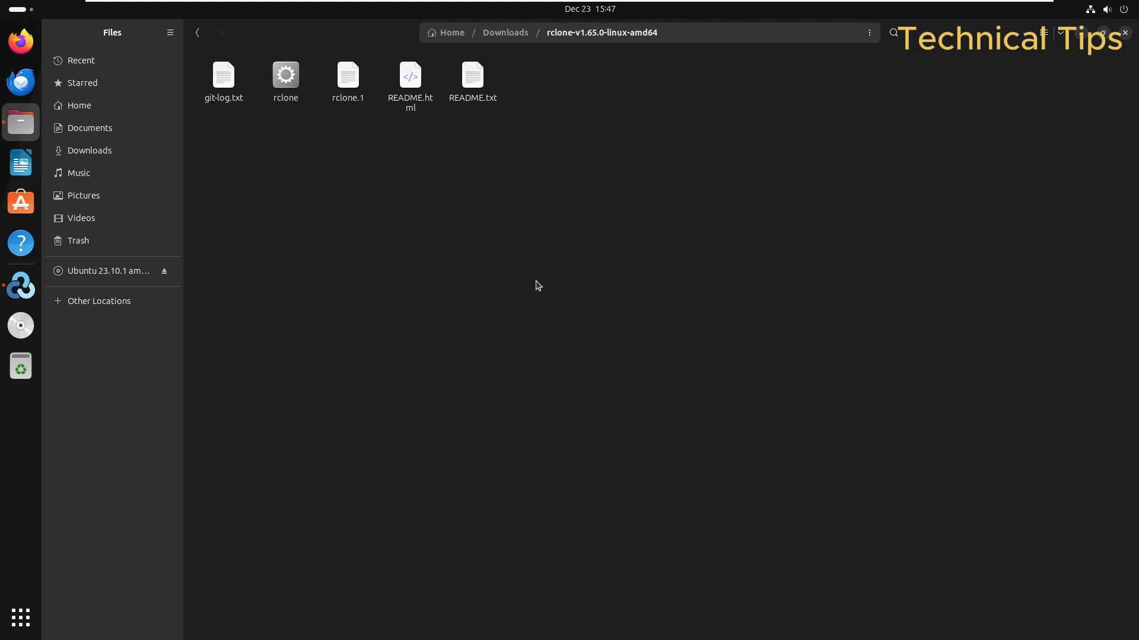
{"action": "key", "text": "alt+Tab"}
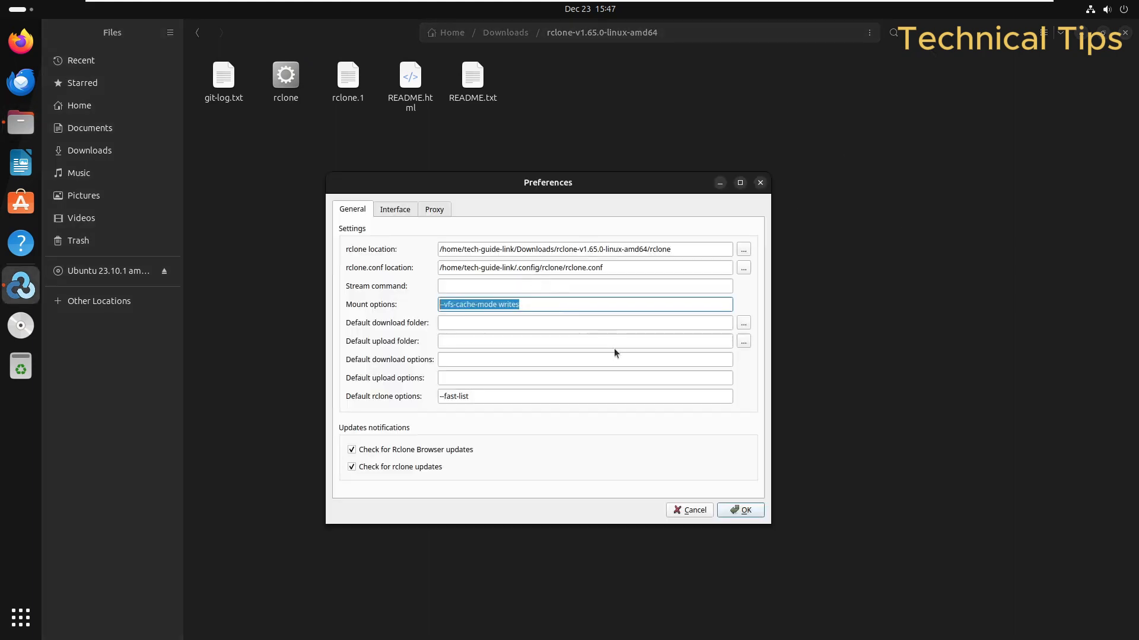
{"action": "left_click", "coordinate": [456, 324]}
{"action": "type", "text": "/home/tech-guide-link/Downloads/rclone-v1.65.0-linux-amd64"}
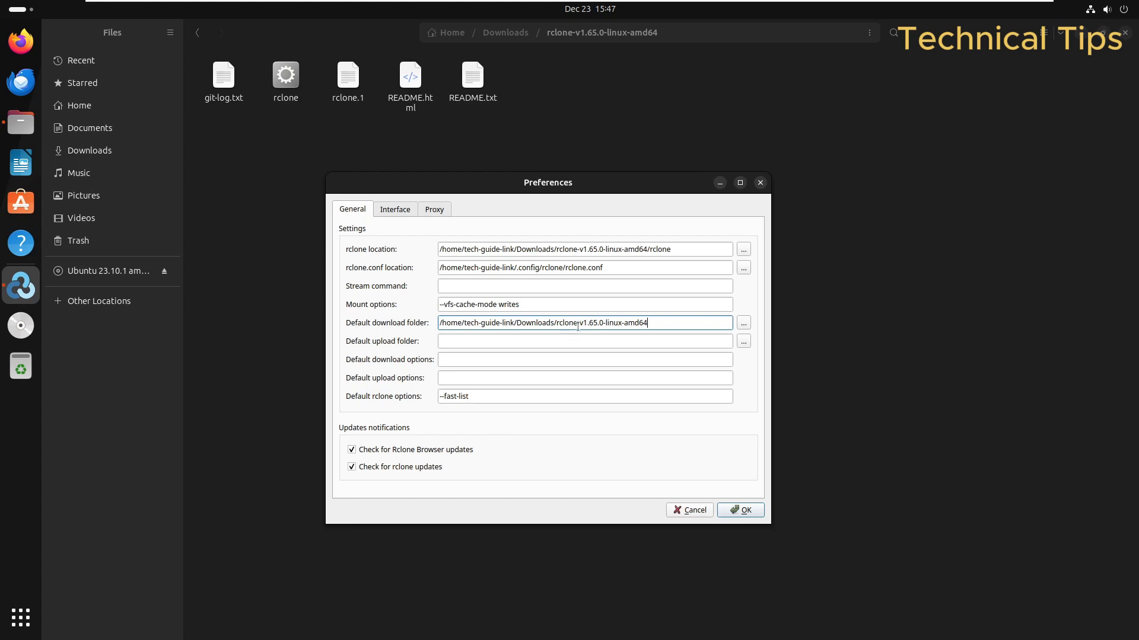
{"action": "left_click_drag", "start_coordinate": [558, 324], "coordinate": [439, 323]}
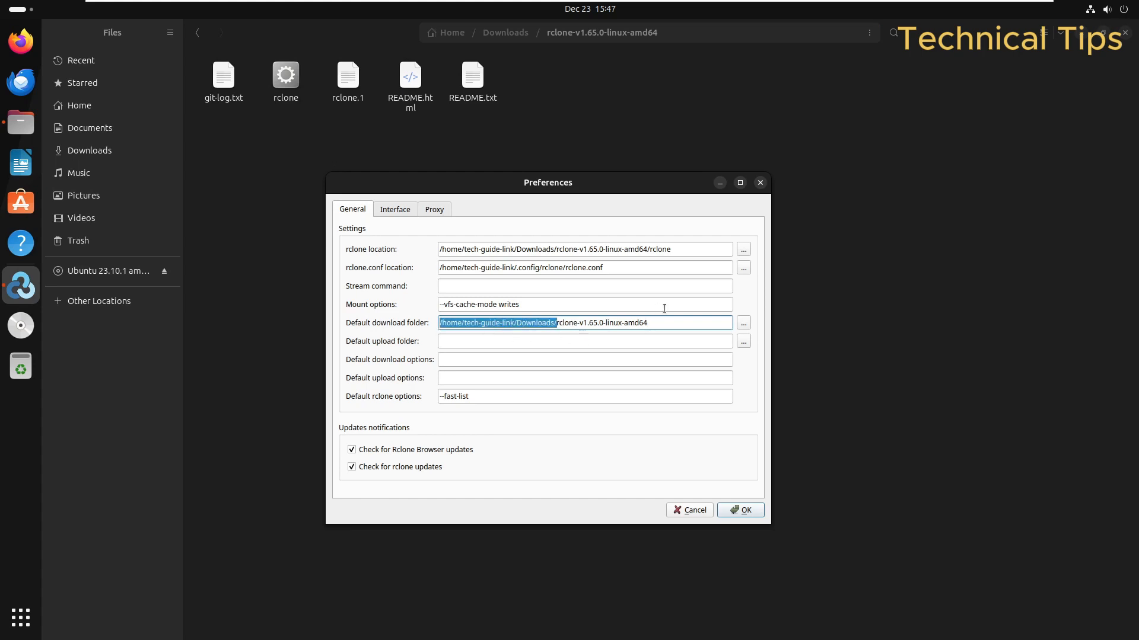
{"action": "key", "text": "Right"}
{"action": "key", "text": "Delete"}
{"action": "key", "text": "Delete"}
{"action": "key", "text": "Delete"}
{"action": "key", "text": "Delete"}
{"action": "key", "text": "Delete"}
{"action": "key", "text": "Delete"}
{"action": "key", "text": "Delete"}
{"action": "key", "text": "Delete"}
{"action": "key", "text": "Delete"}
{"action": "key", "text": "Delete"}
{"action": "key", "text": "Delete"}
{"action": "key", "text": "Delete"}
{"action": "key", "text": "Delete"}
{"action": "key", "text": "Delete"}
{"action": "key", "text": "Delete"}
{"action": "key", "text": "Delete"}
{"action": "key", "text": "Delete"}
{"action": "key", "text": "Delete"}
{"action": "key", "text": "Delete"}
{"action": "key", "text": "Delete"}
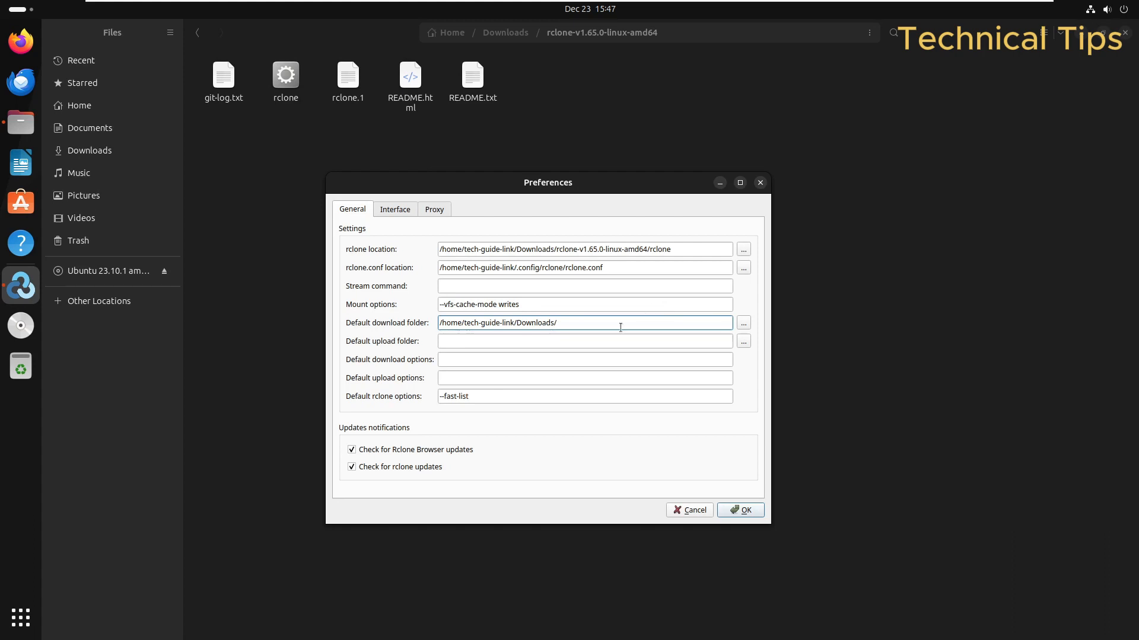
{"action": "left_click", "coordinate": [739, 511]}
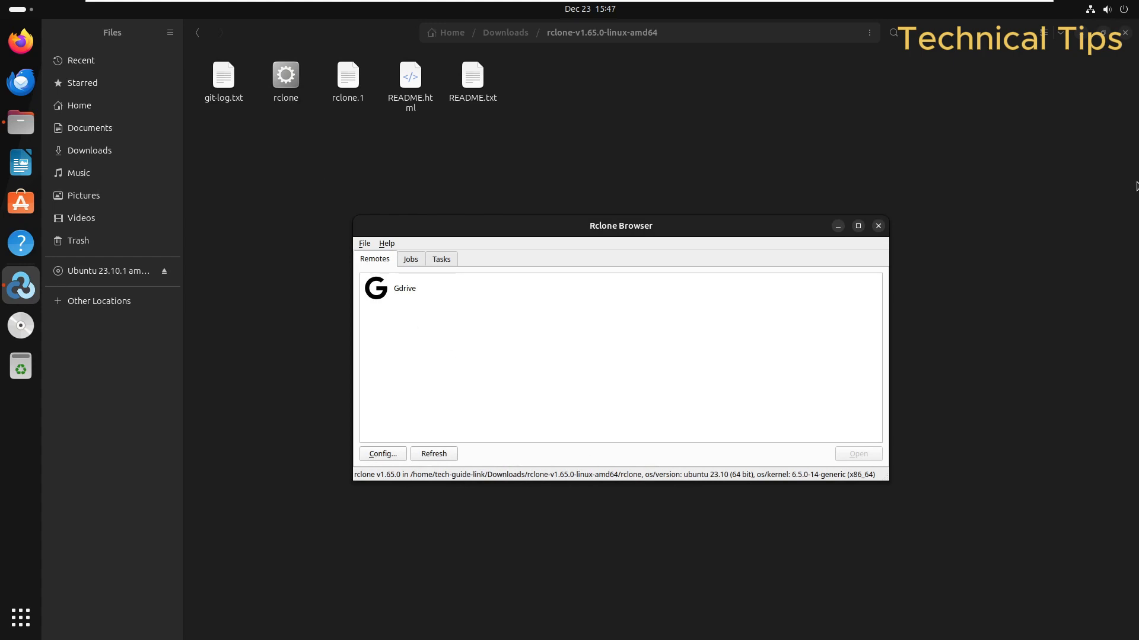
Step: Open the Gdrive remote, then search 'googlle drive' in Firefox and open the Google Drive sign-in result
{"action": "left_click", "coordinate": [1125, 33]}
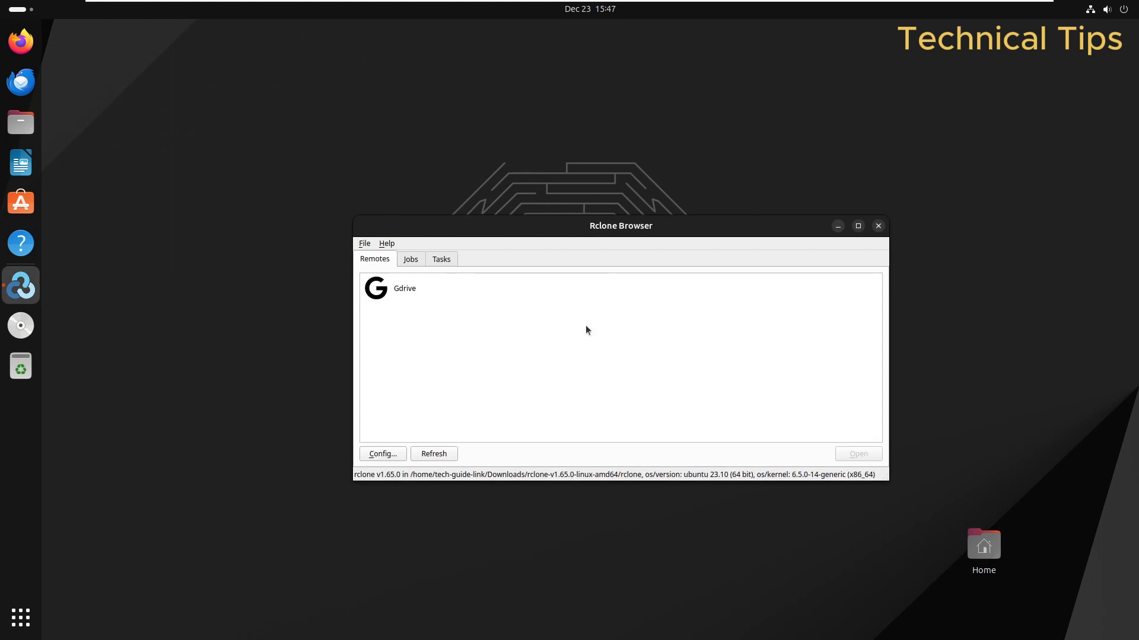
{"action": "double_click", "coordinate": [391, 289]}
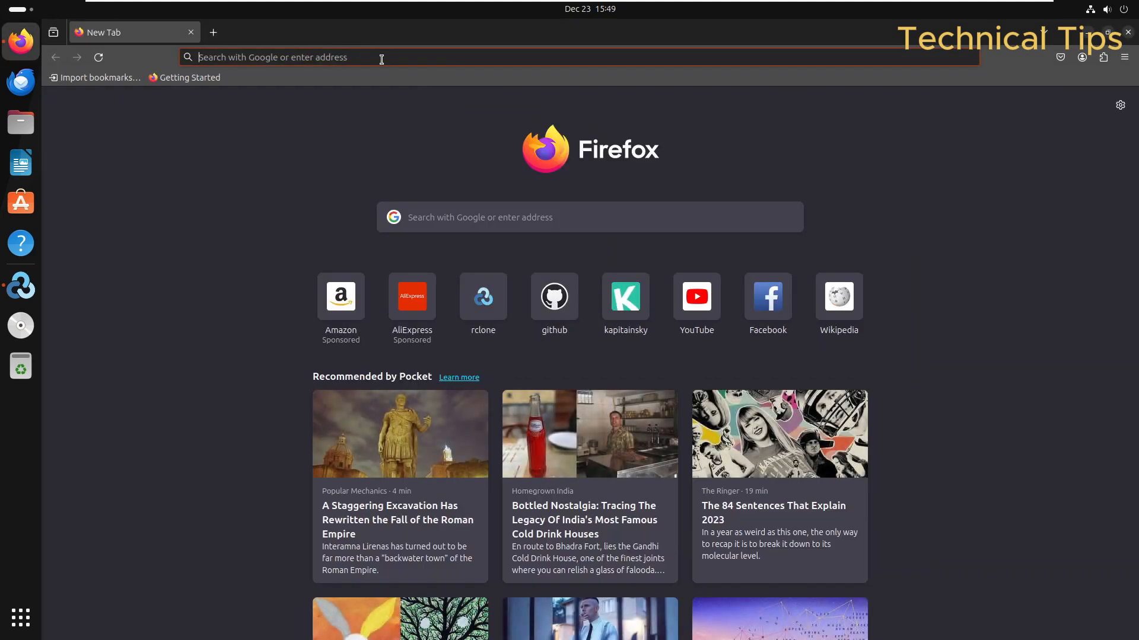
{"action": "type", "text": "googl"}
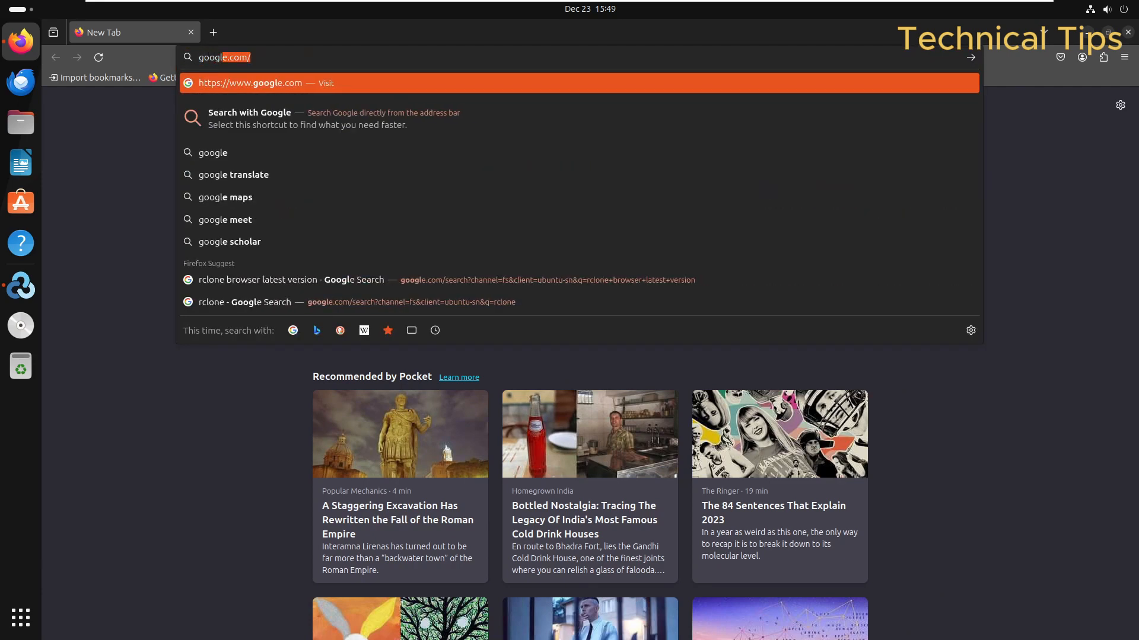
{"action": "type", "text": "le "}
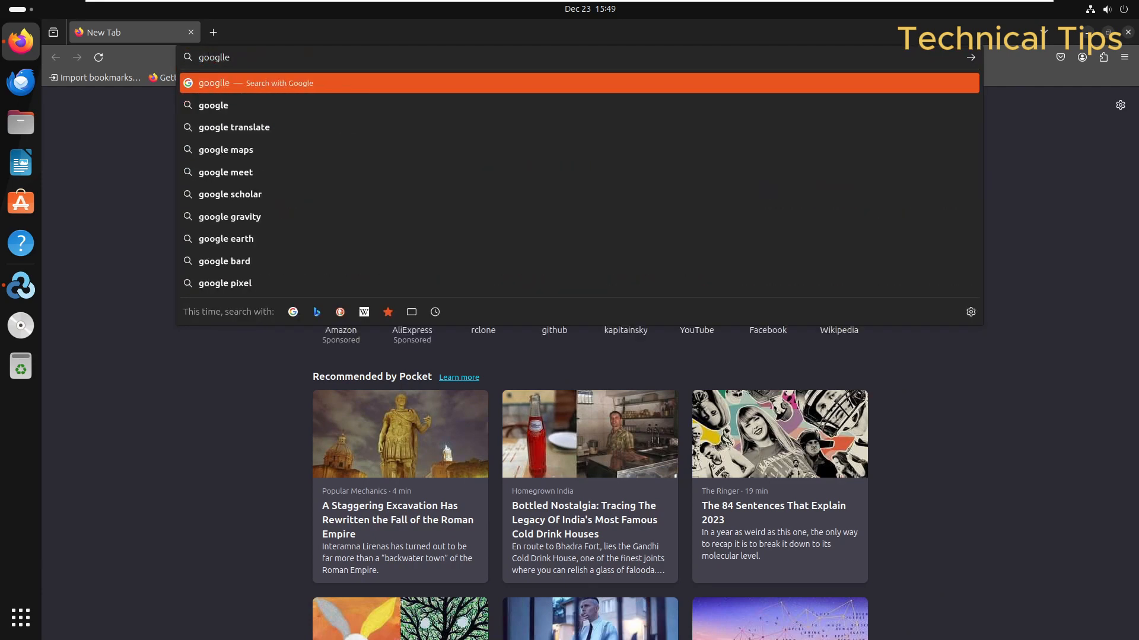
{"action": "type", "text": "drive"}
{"action": "key", "text": "Return"}
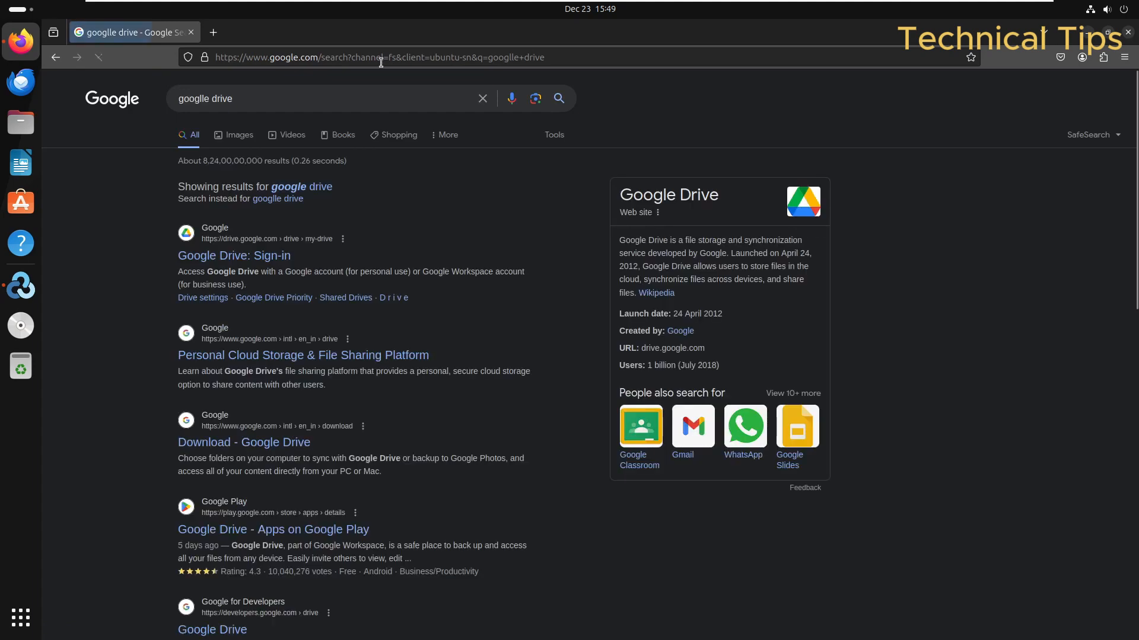
{"action": "left_click", "coordinate": [226, 257]}
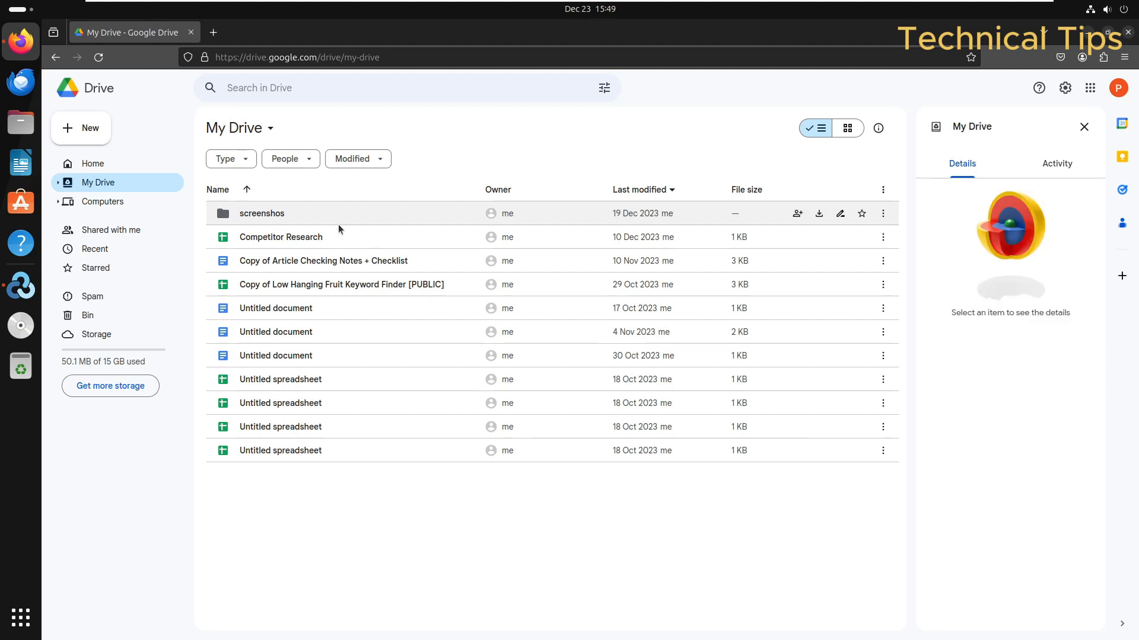
{"action": "double_click", "coordinate": [273, 217]}
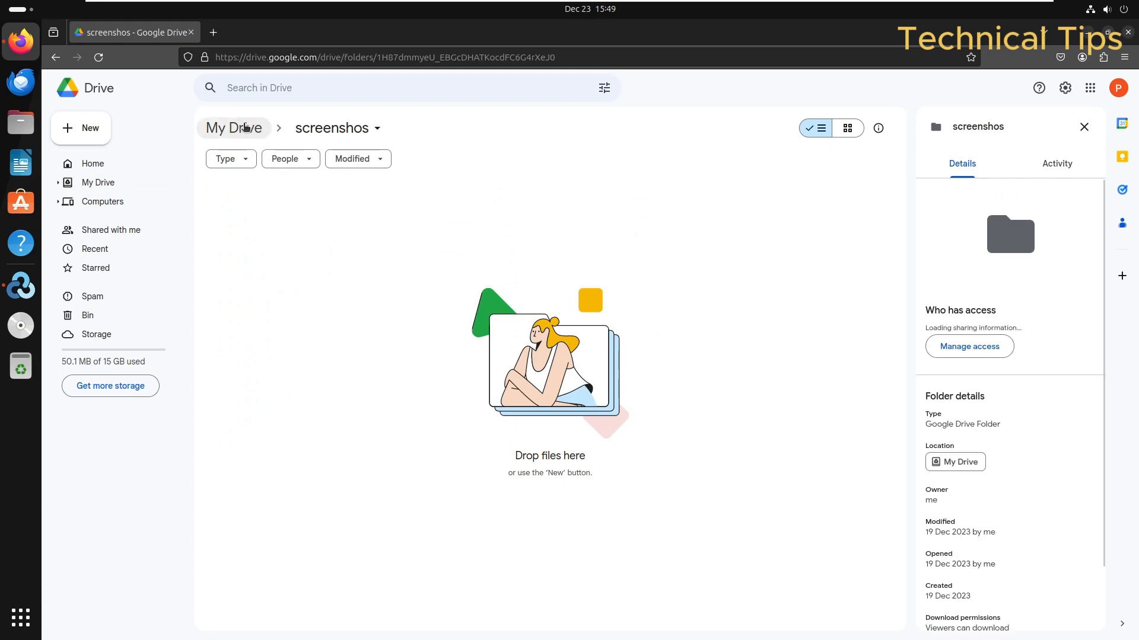
{"action": "left_click", "coordinate": [247, 127]}
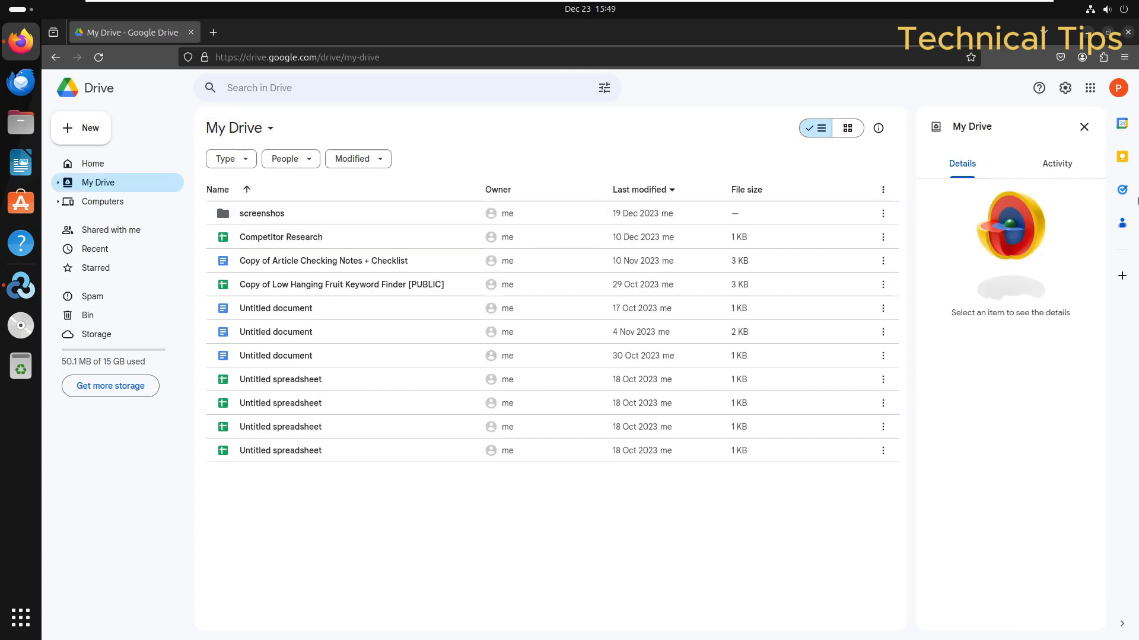
{"action": "left_click", "coordinate": [1088, 32]}
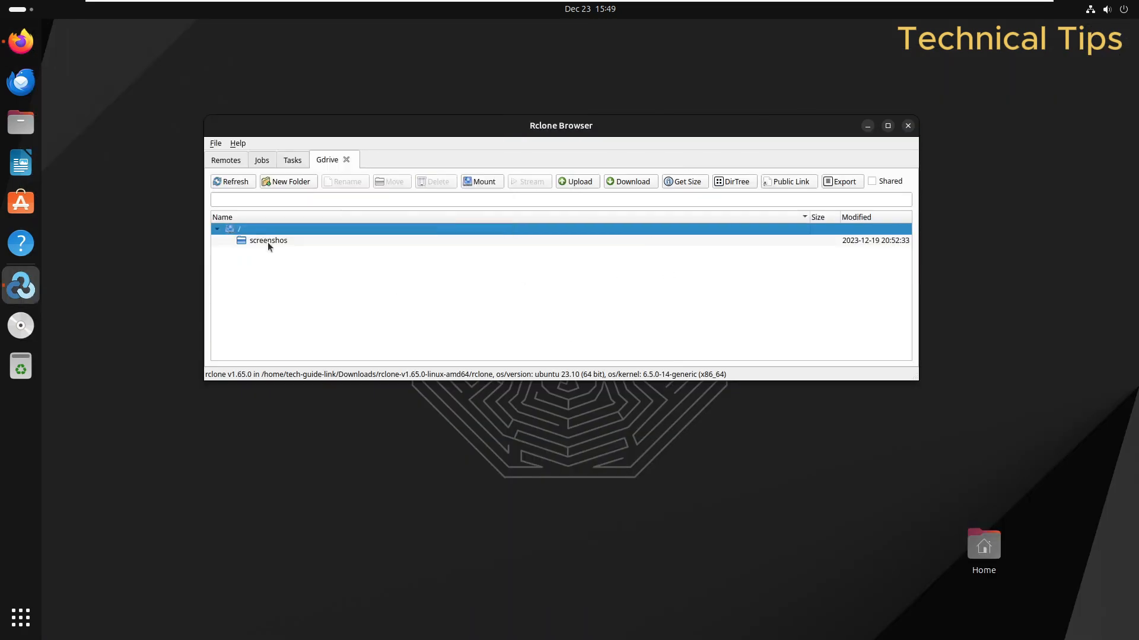
{"action": "left_click", "coordinate": [266, 241]}
{"action": "left_click", "coordinate": [230, 230]}
{"action": "mouse_move", "coordinate": [303, 3]}
{"action": "left_click", "coordinate": [20, 41]}
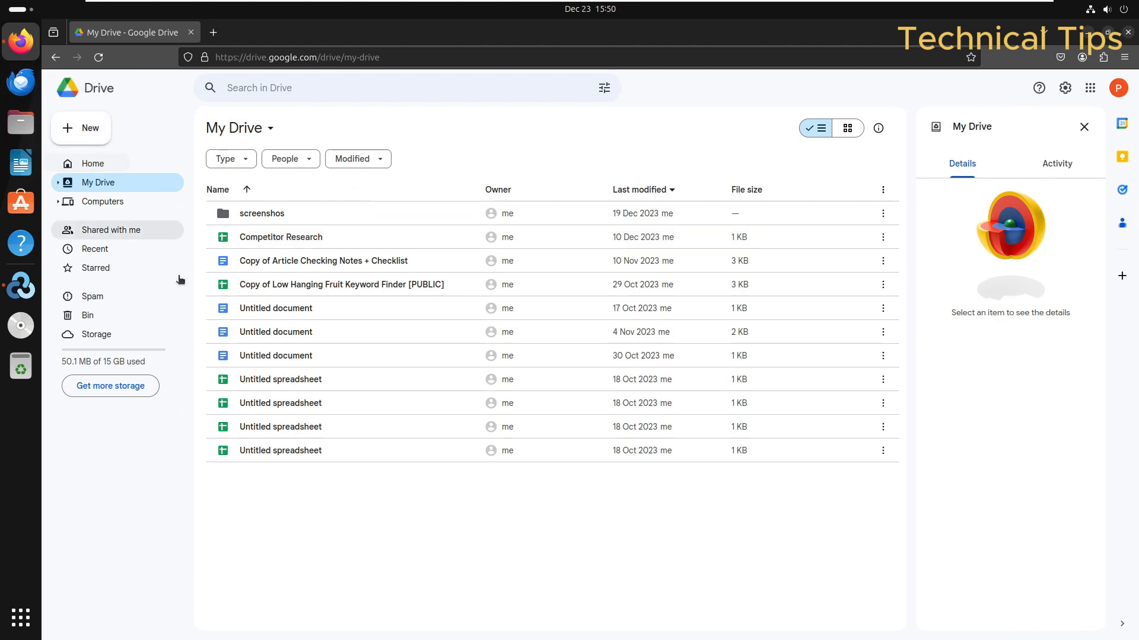
{"action": "key", "text": "alt+Tab"}
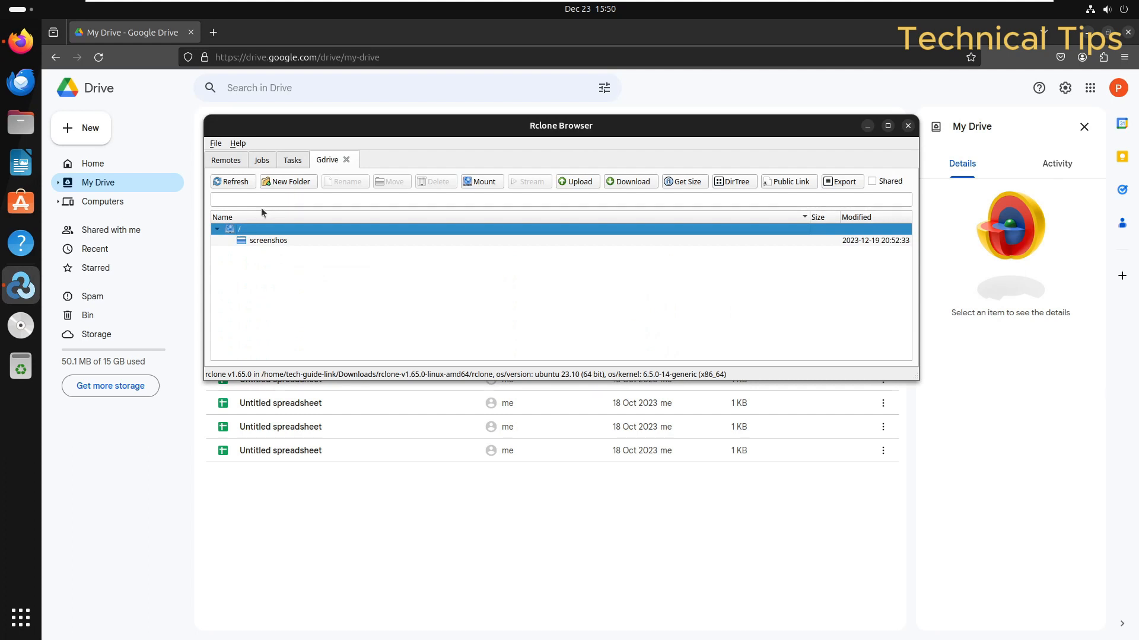
{"action": "left_click", "coordinate": [333, 518]}
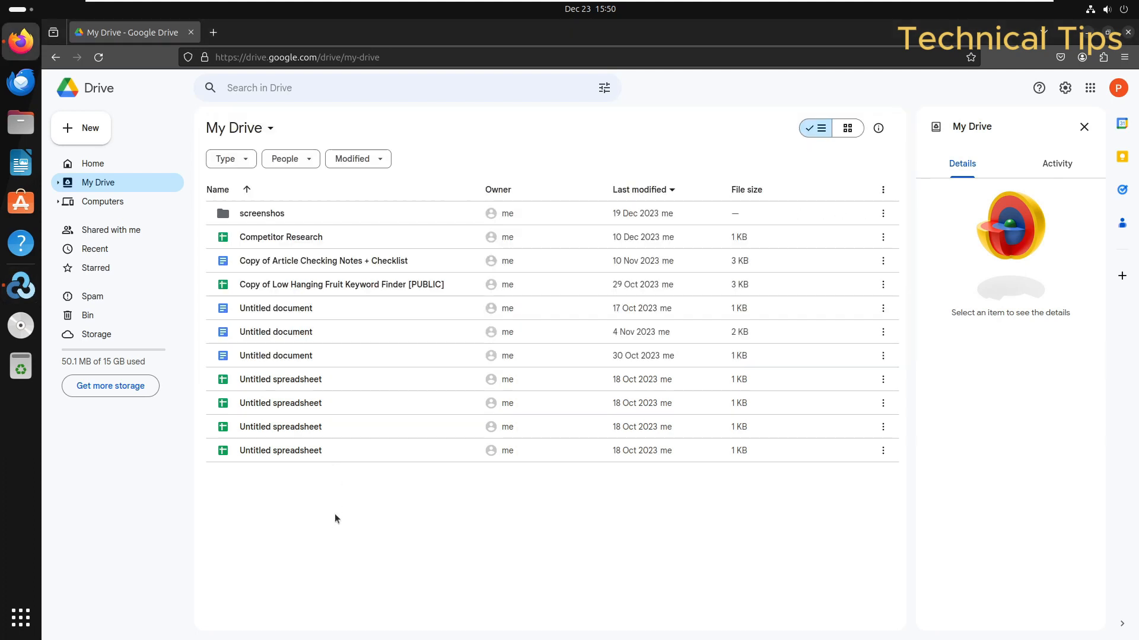
Step: Add a folder called Test to My Drive from the right-click New folder option
{"action": "right_click", "coordinate": [335, 514]}
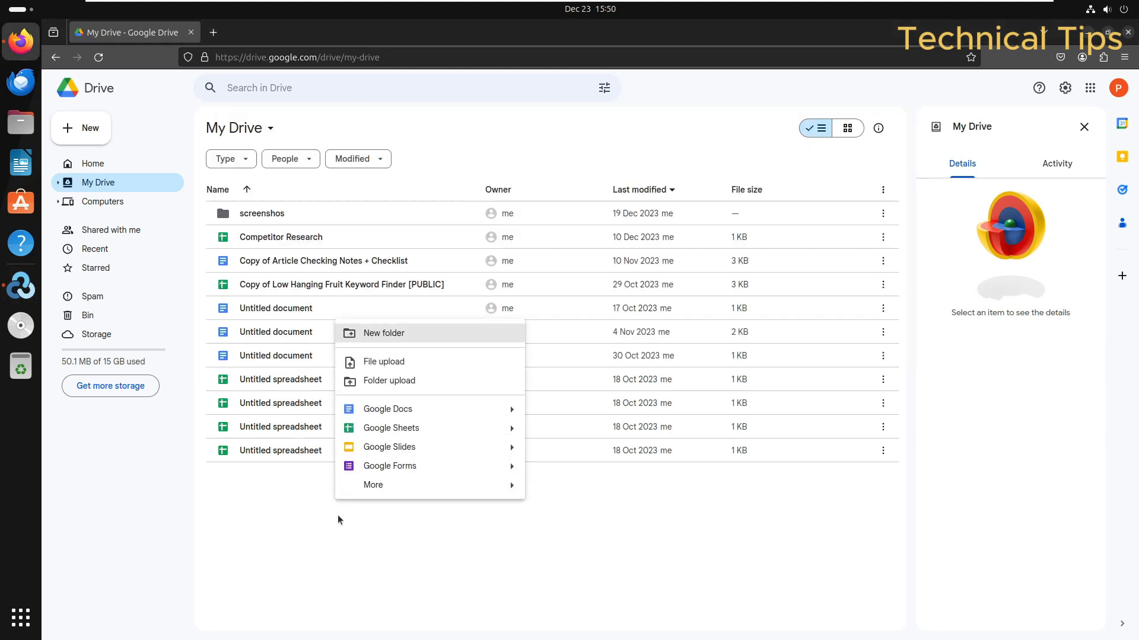
{"action": "left_click", "coordinate": [381, 334]}
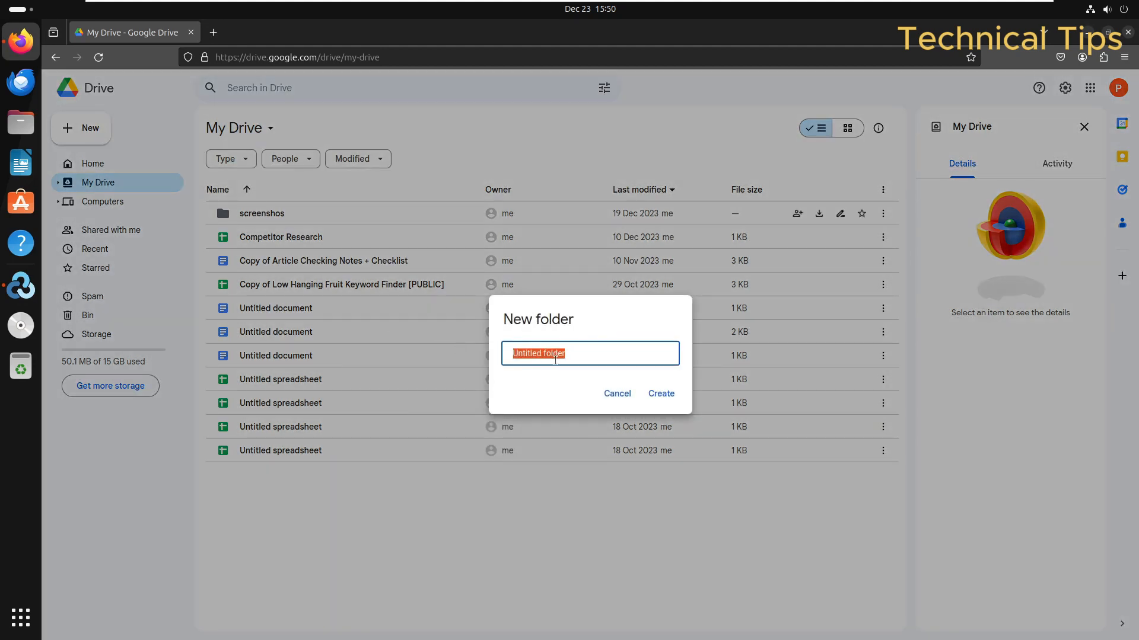
{"action": "type", "text": "Test"}
{"action": "left_click", "coordinate": [664, 394]}
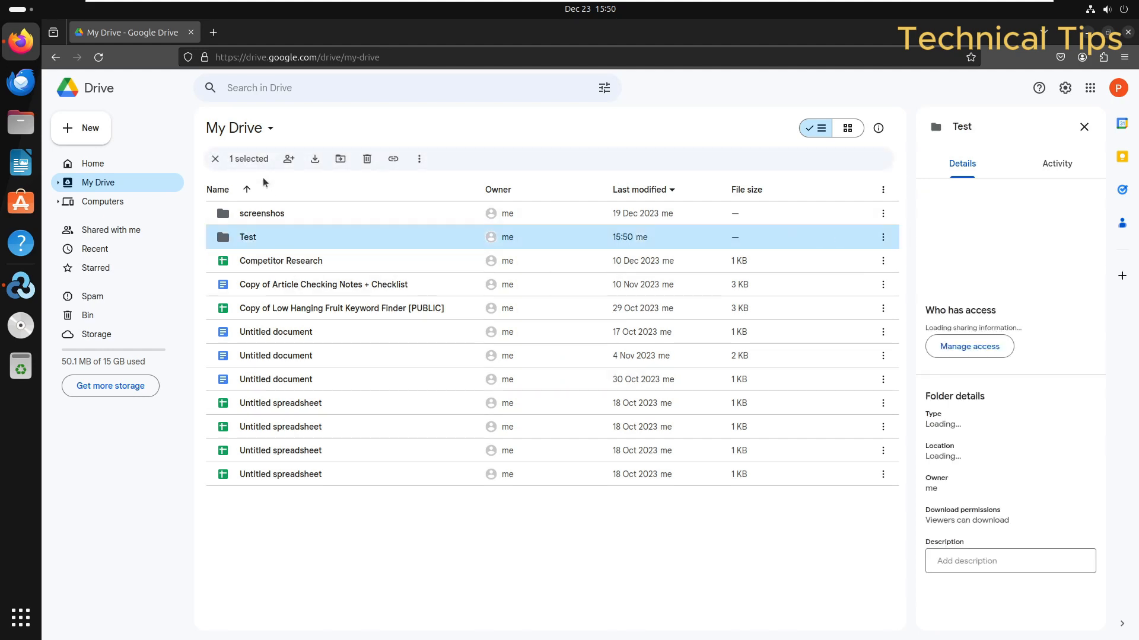
{"action": "key", "text": "alt+Tab"}
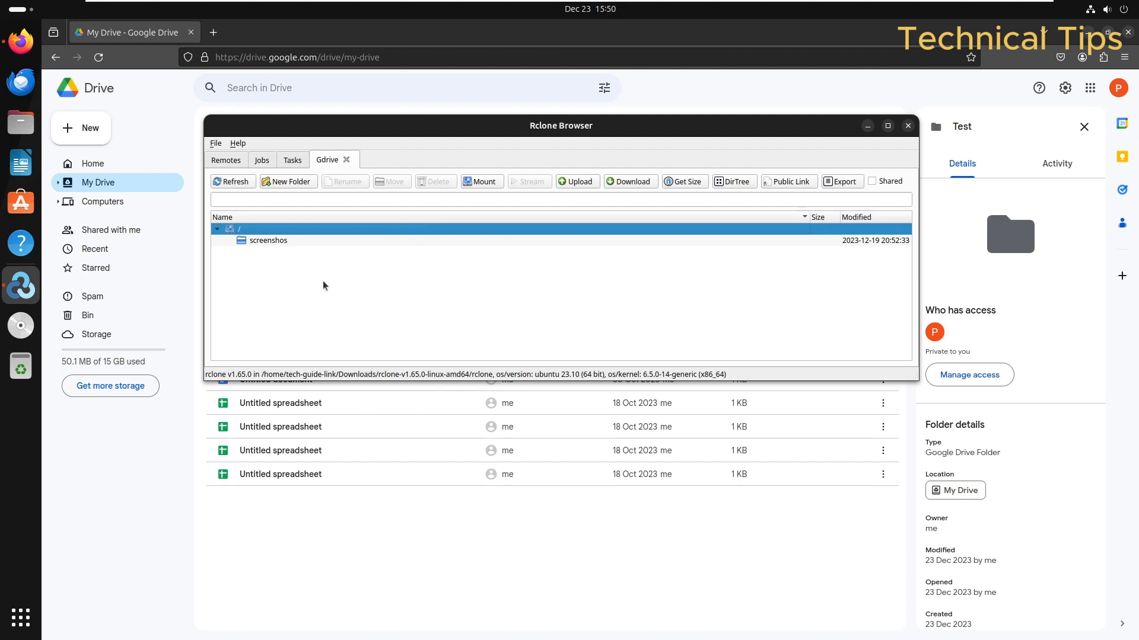
Step: Collapse the Gdrive root, refresh until Test appears, and expand then collapse the Test folder
{"action": "left_click", "coordinate": [218, 229]}
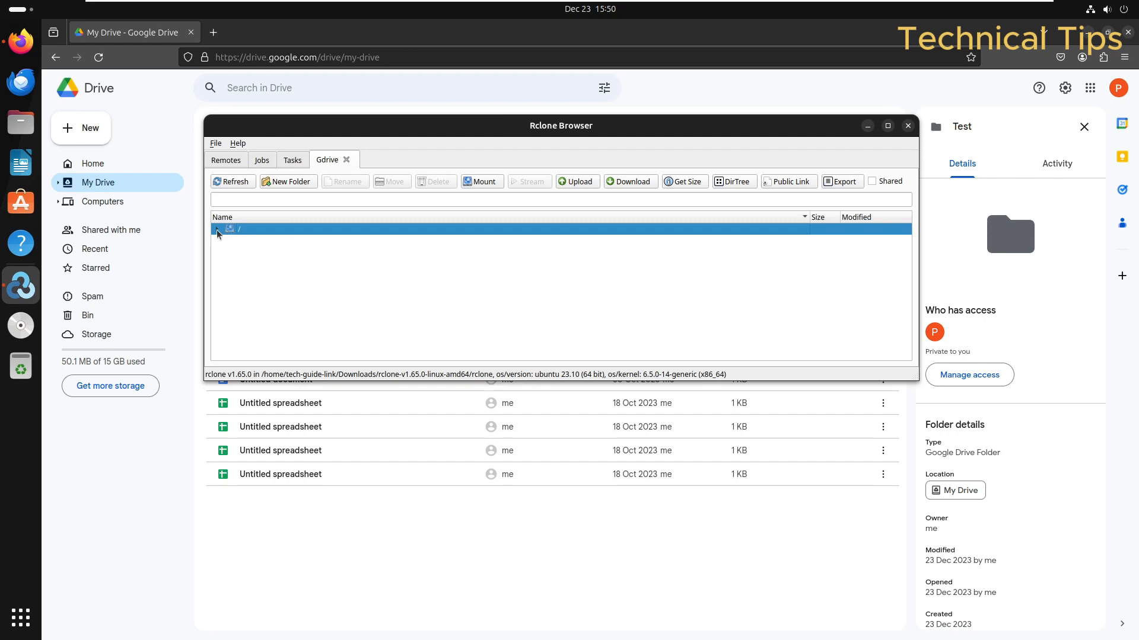
{"action": "left_click", "coordinate": [226, 185]}
{"action": "left_click", "coordinate": [227, 185]}
{"action": "left_click", "coordinate": [227, 185]}
{"action": "left_click", "coordinate": [217, 229]}
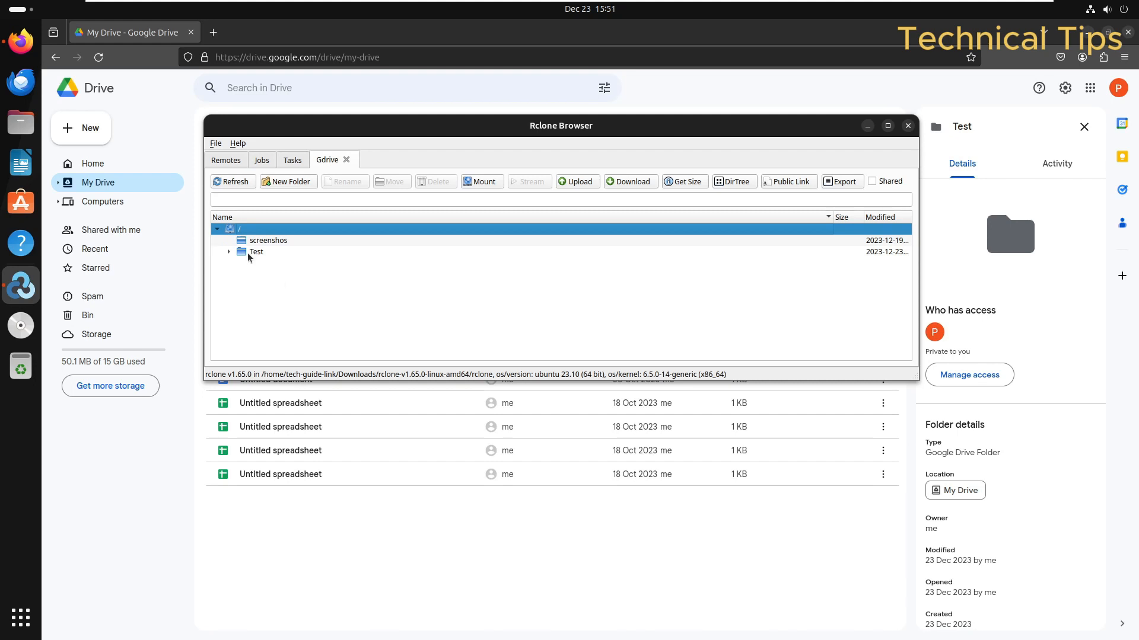
{"action": "left_click", "coordinate": [225, 250]}
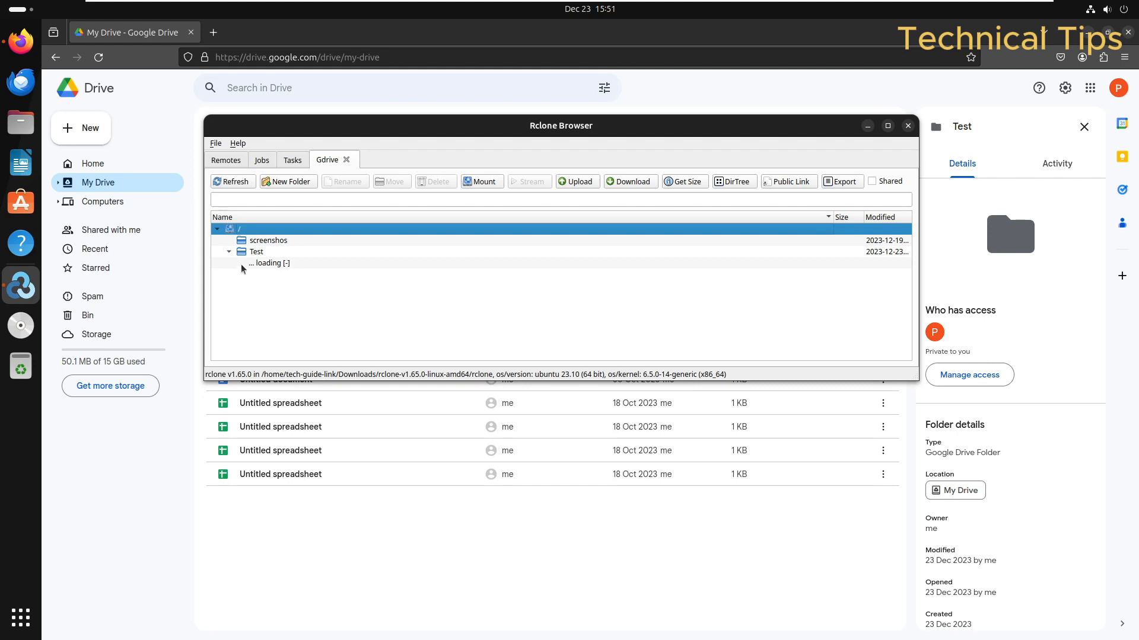
{"action": "left_click", "coordinate": [229, 251]}
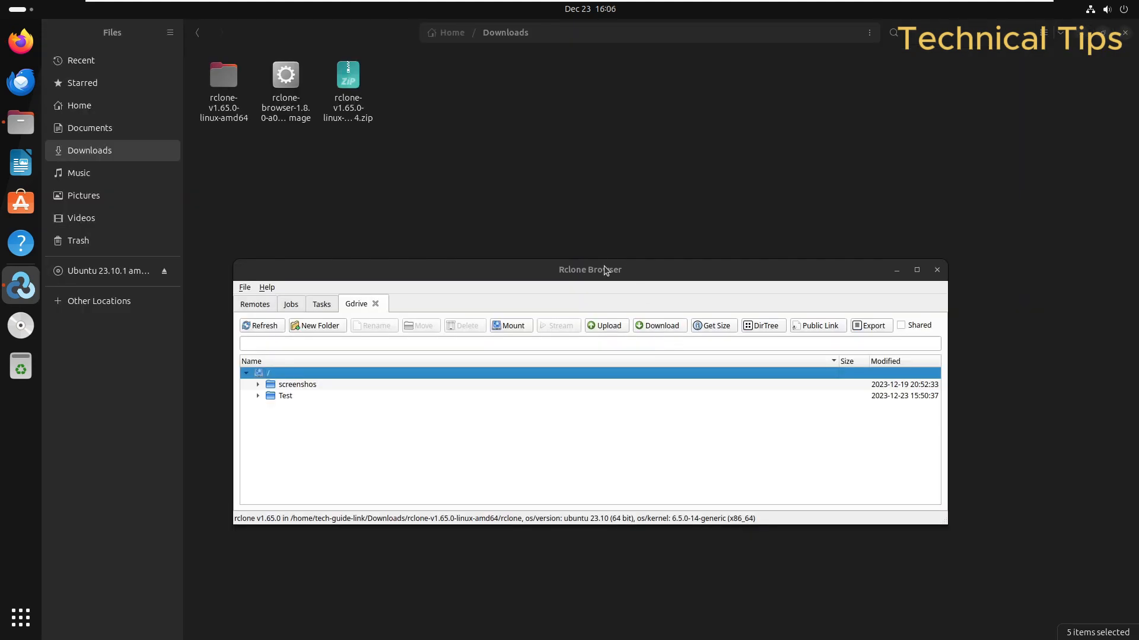
Step: Move Rclone Browser up, open File > Preferences, then bring up the context menu in Files' Downloads
{"action": "left_click_drag", "start_coordinate": [605, 271], "coordinate": [605, 223]}
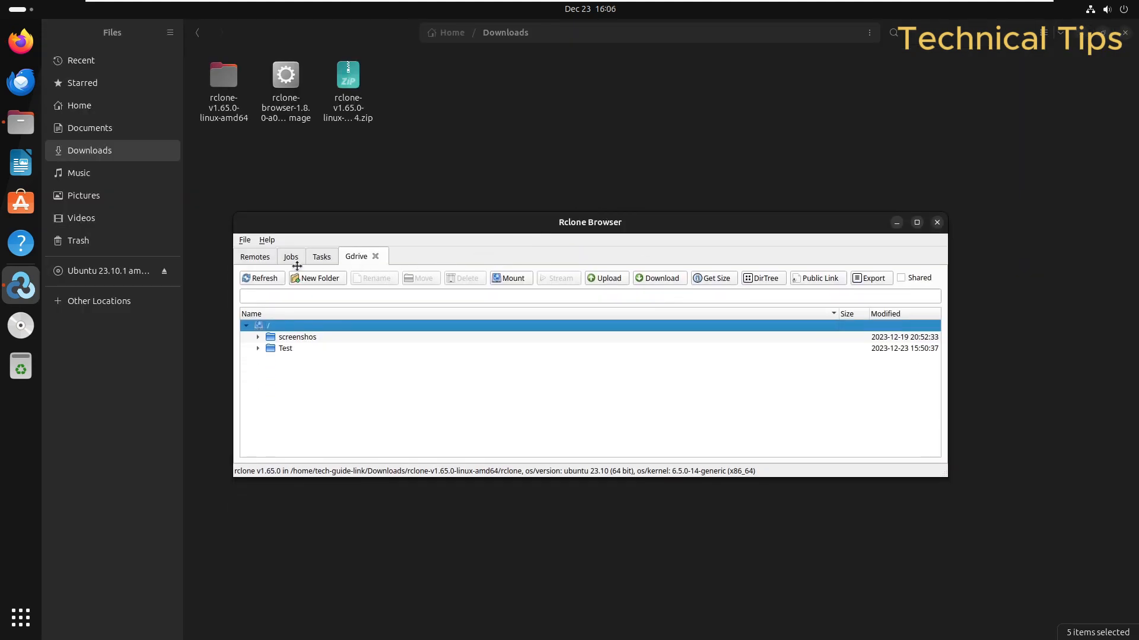
{"action": "left_click", "coordinate": [243, 240]}
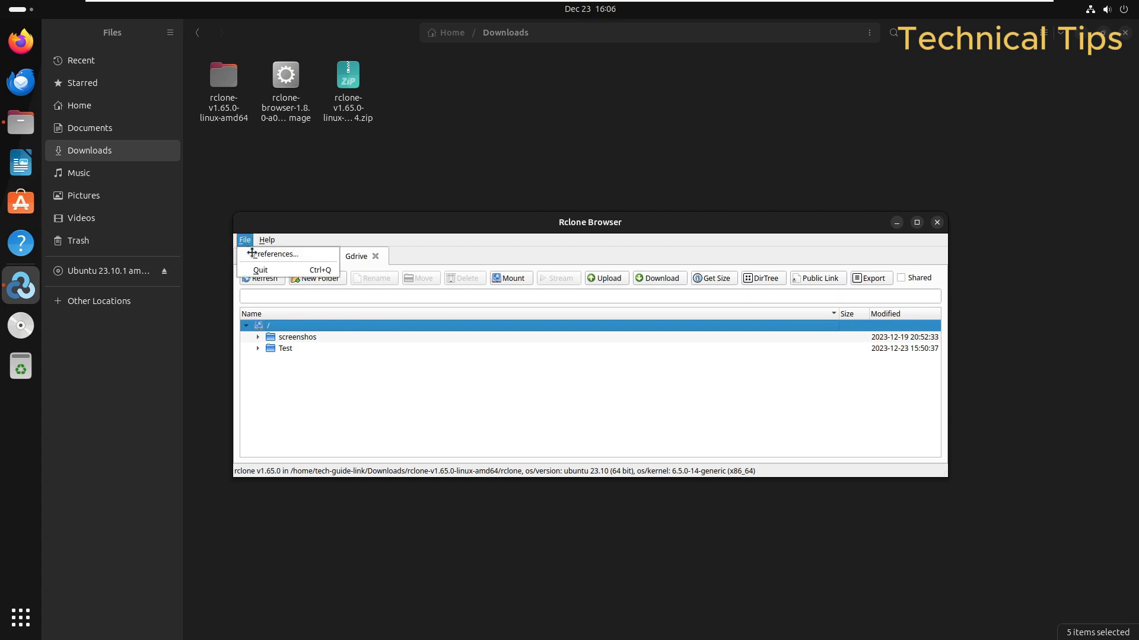
{"action": "left_click", "coordinate": [252, 253]}
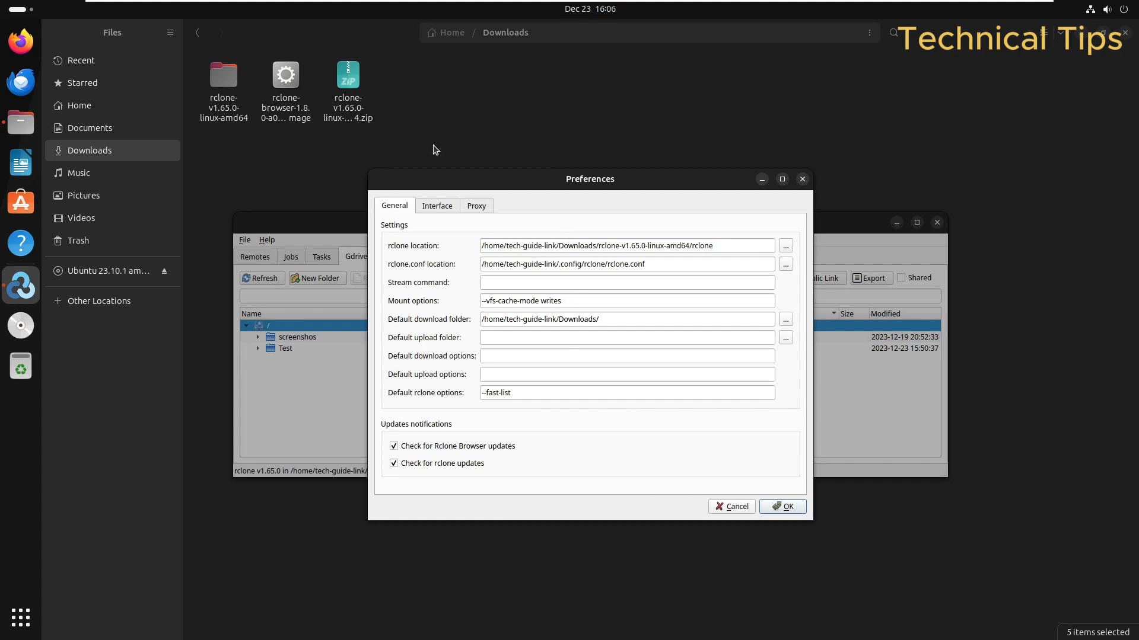
{"action": "left_click", "coordinate": [438, 128]}
{"action": "right_click", "coordinate": [449, 204]}
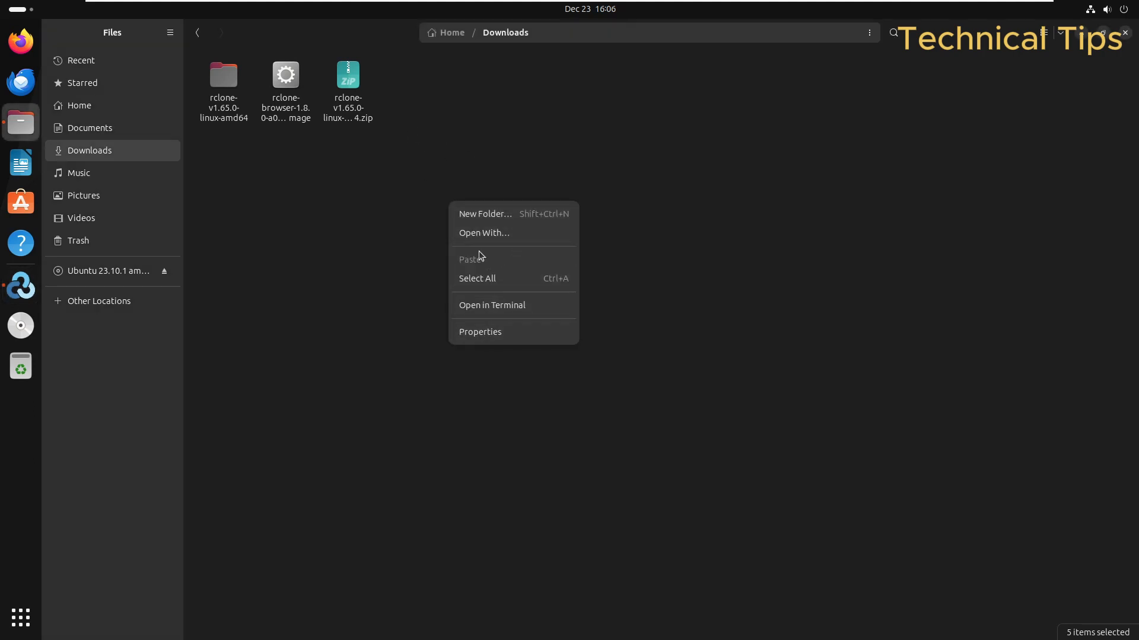
Step: Make a new folder named Google Drive in Downloads, then return to the Rclone preferences
{"action": "left_click", "coordinate": [471, 220]}
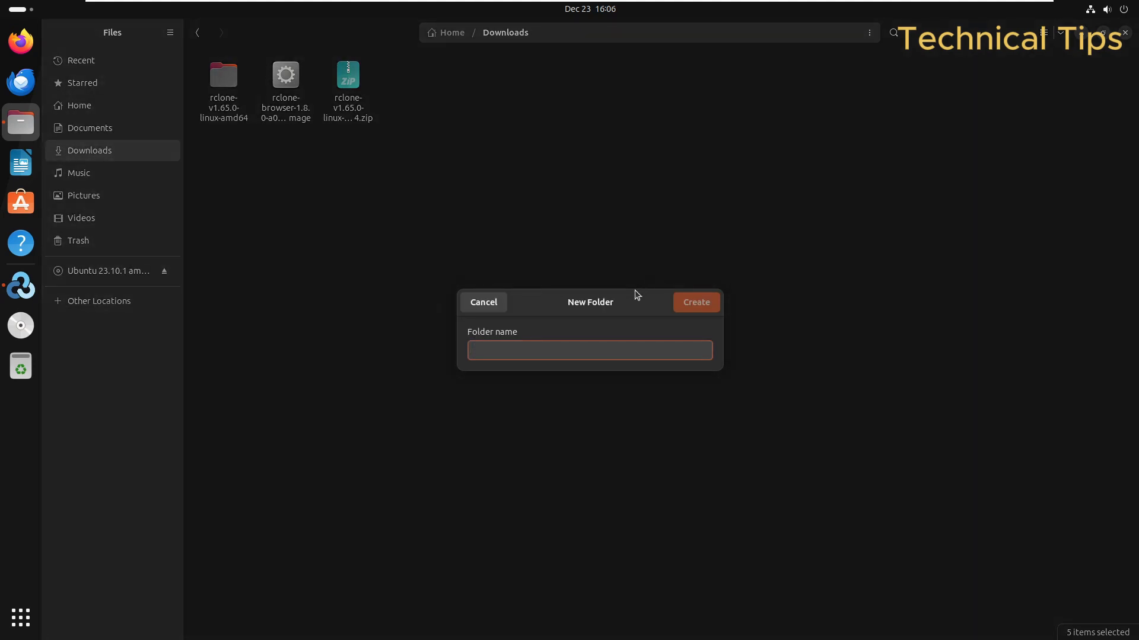
{"action": "type", "text": "Goog"}
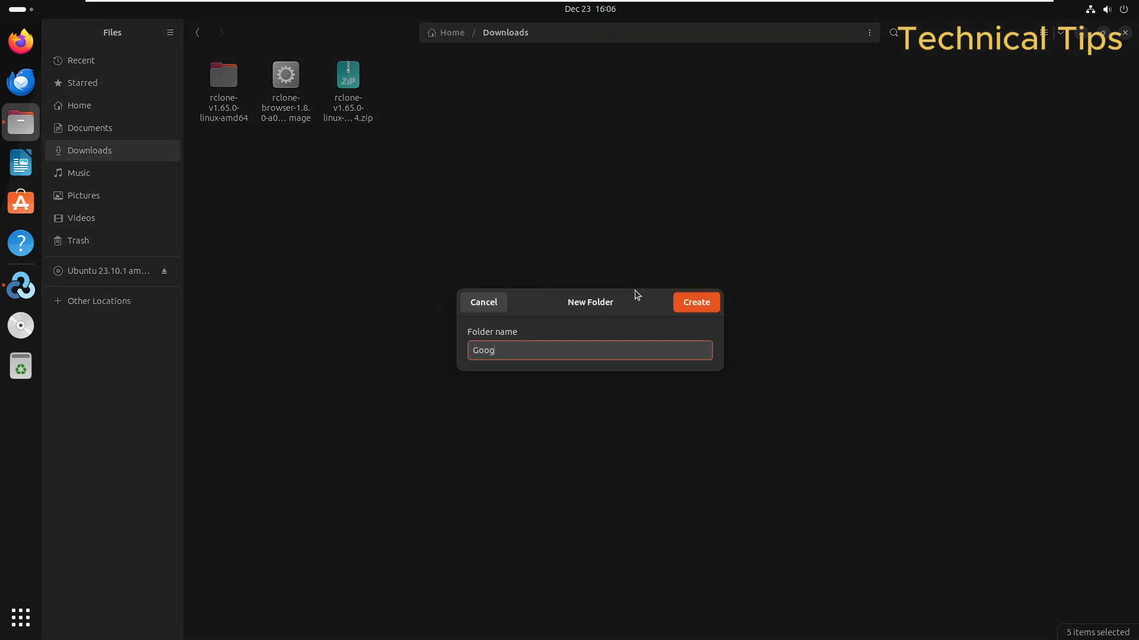
{"action": "type", "text": "le Drive"}
{"action": "left_click", "coordinate": [704, 304]}
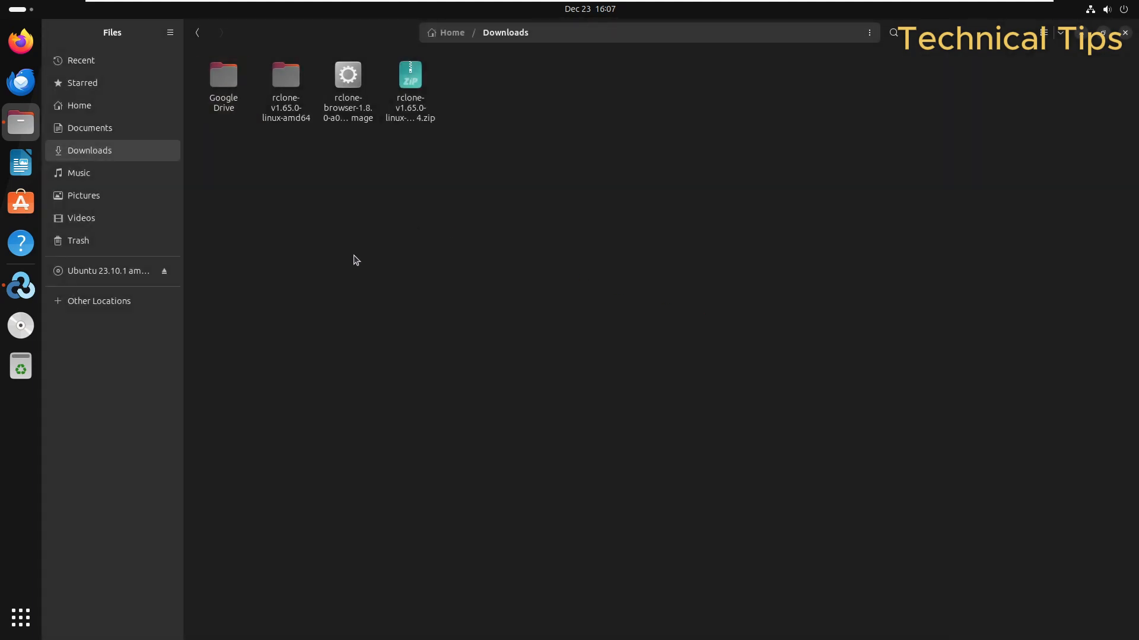
{"action": "key", "text": "alt+Tab"}
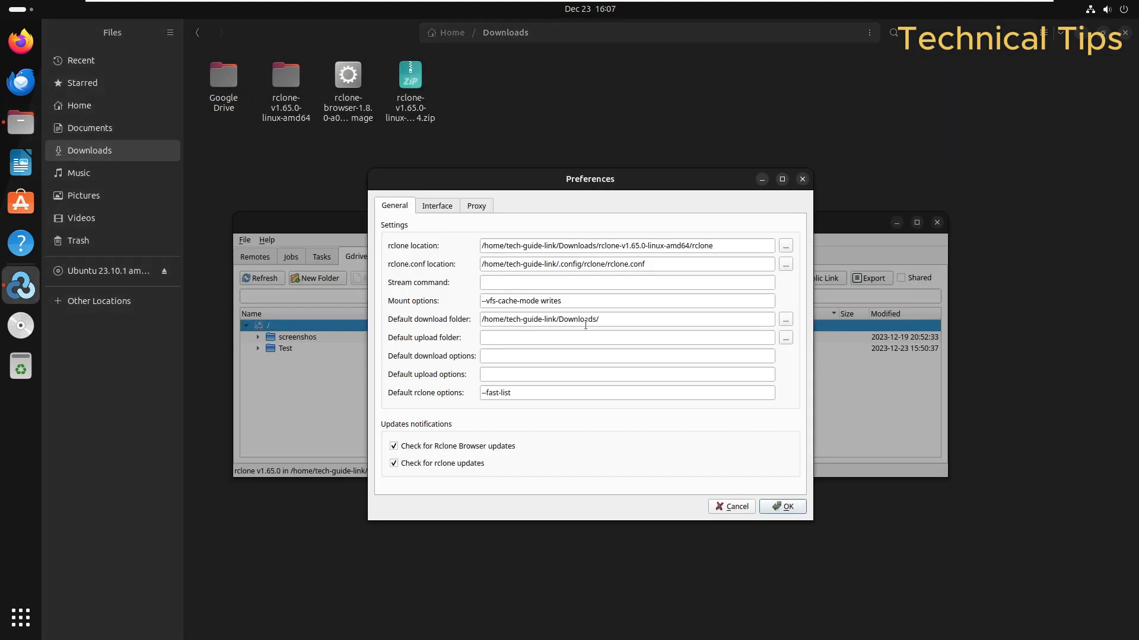
Step: Open Downloads/Google Drive in Files and copy its folder location
{"action": "left_click", "coordinate": [617, 321]}
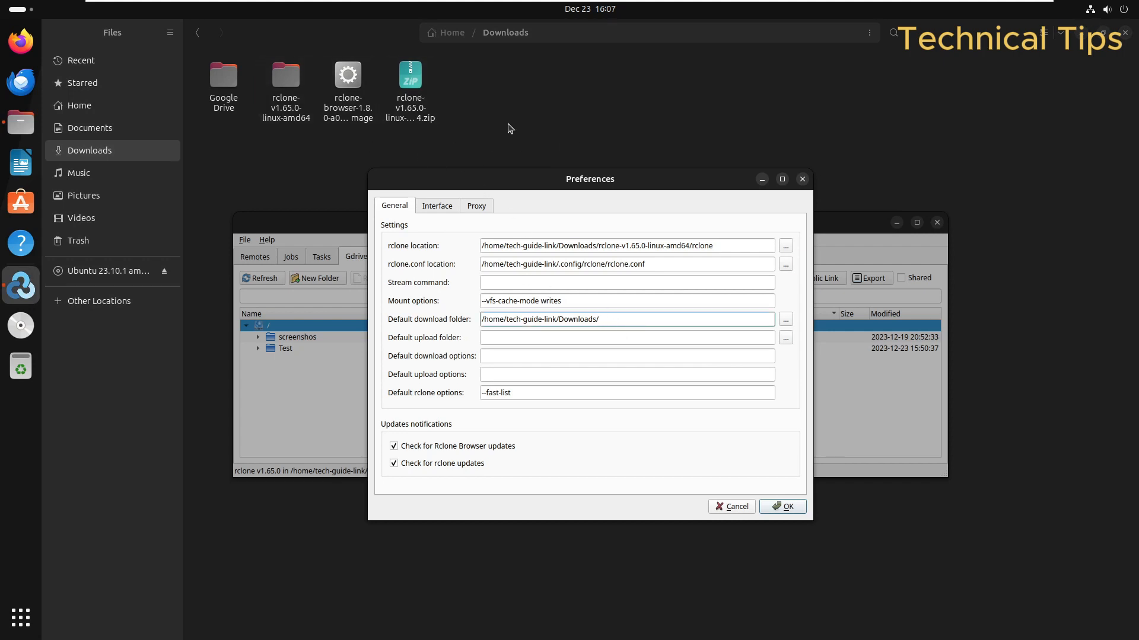
{"action": "left_click", "coordinate": [223, 85]}
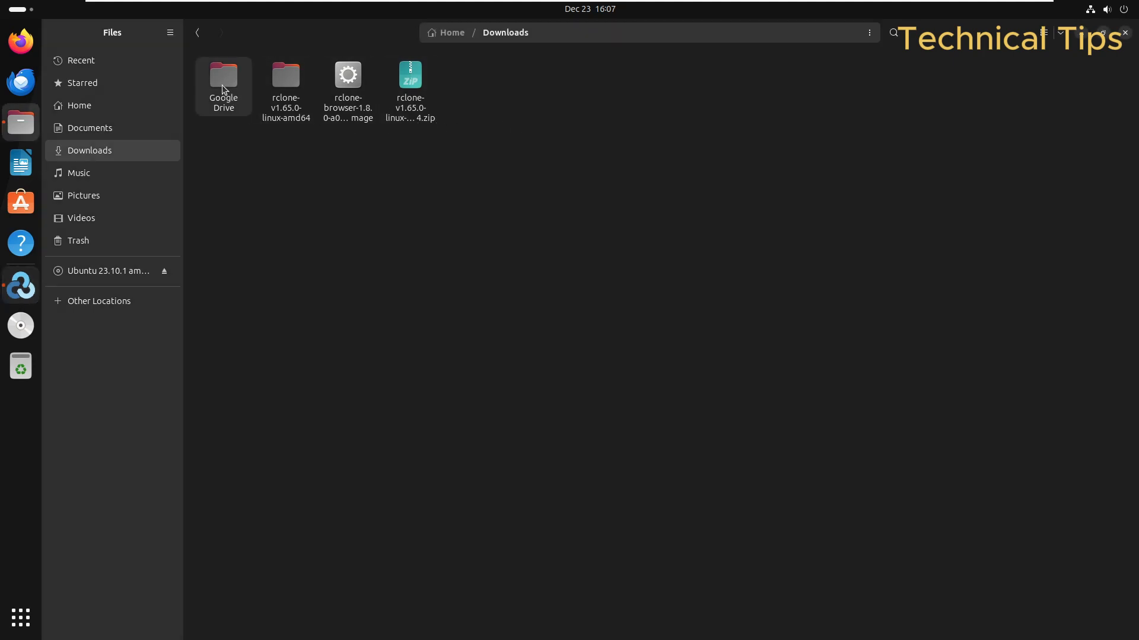
{"action": "double_click", "coordinate": [222, 84]}
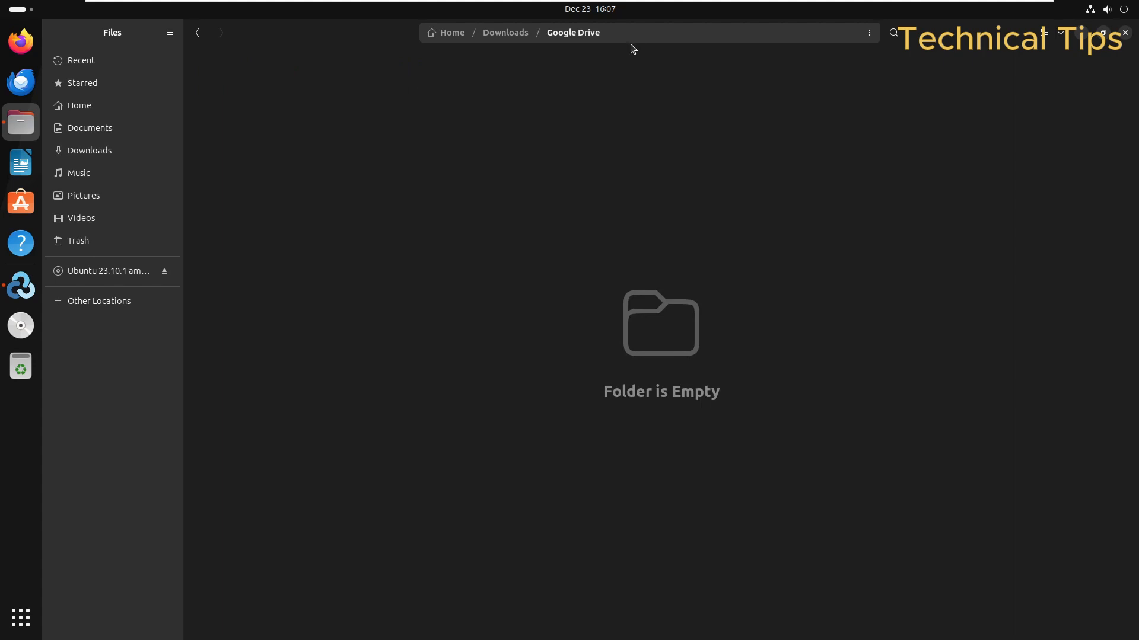
{"action": "left_click", "coordinate": [869, 34]}
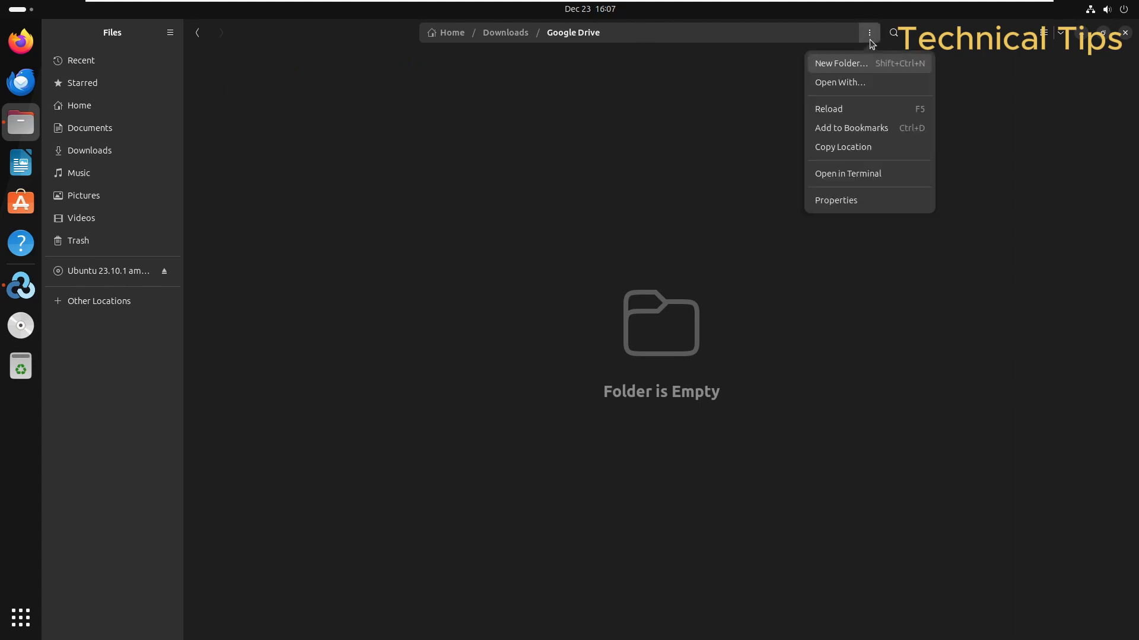
{"action": "left_click", "coordinate": [855, 147]}
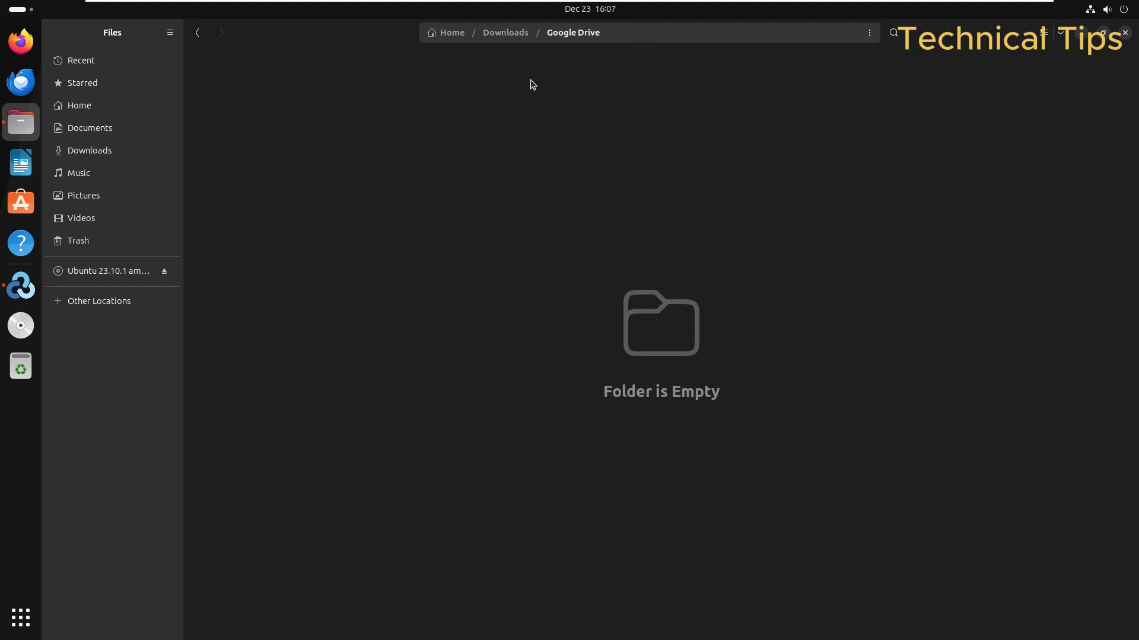
Step: Replace the default download folder with the Google Drive path, save, and close Files
{"action": "key", "text": "alt+Tab"}
{"action": "key", "text": "ctrl+a"}
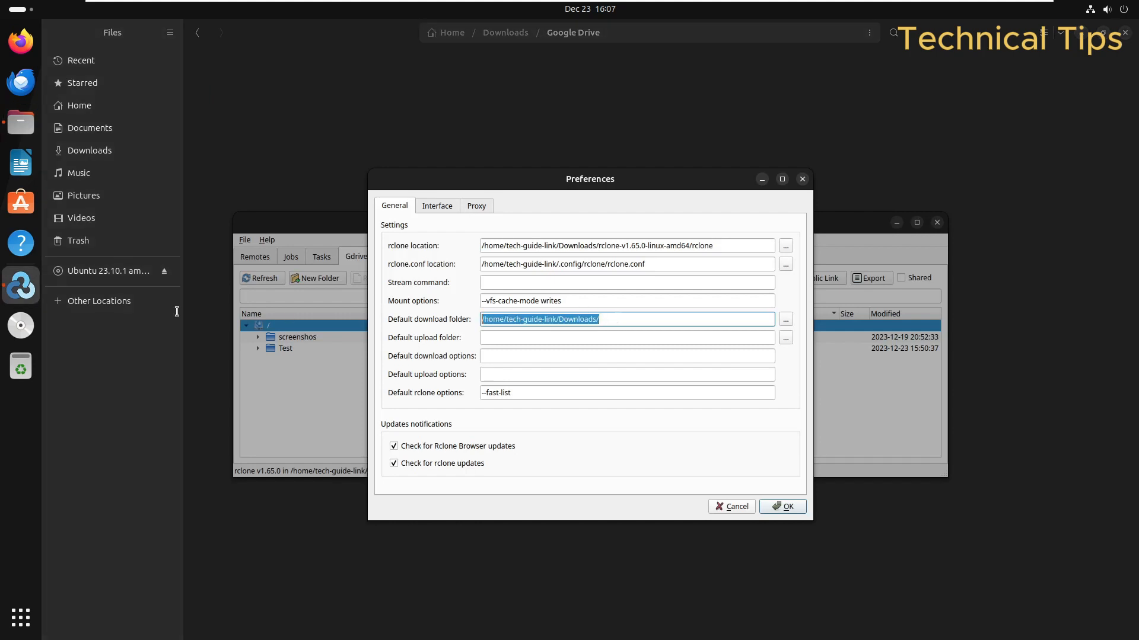
{"action": "key", "text": "ctrl+v"}
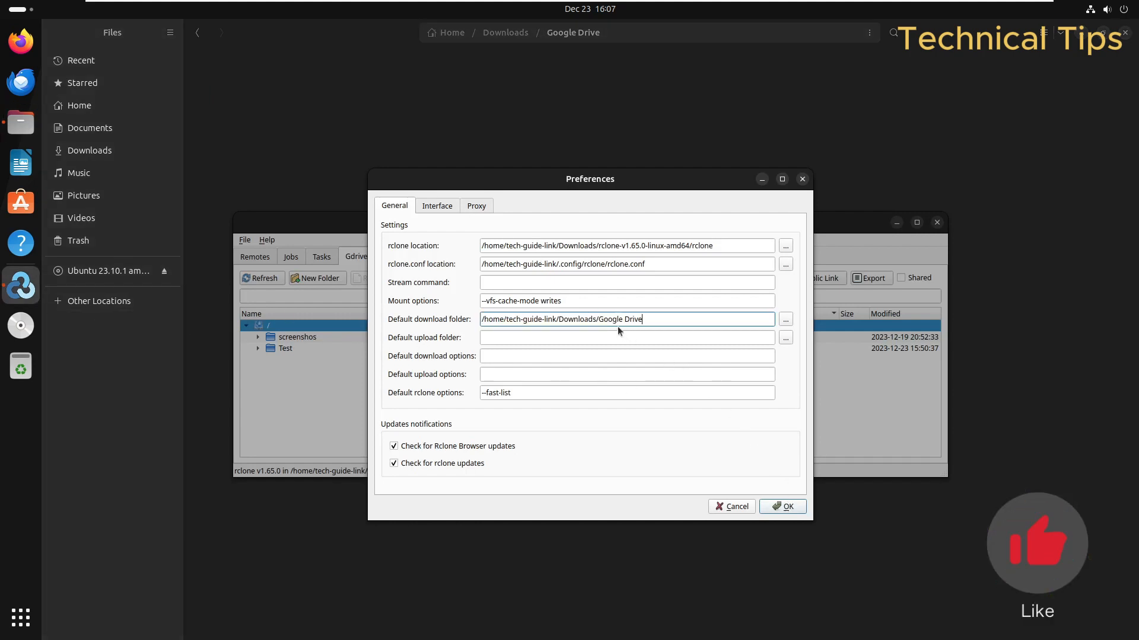
{"action": "left_click", "coordinate": [779, 507]}
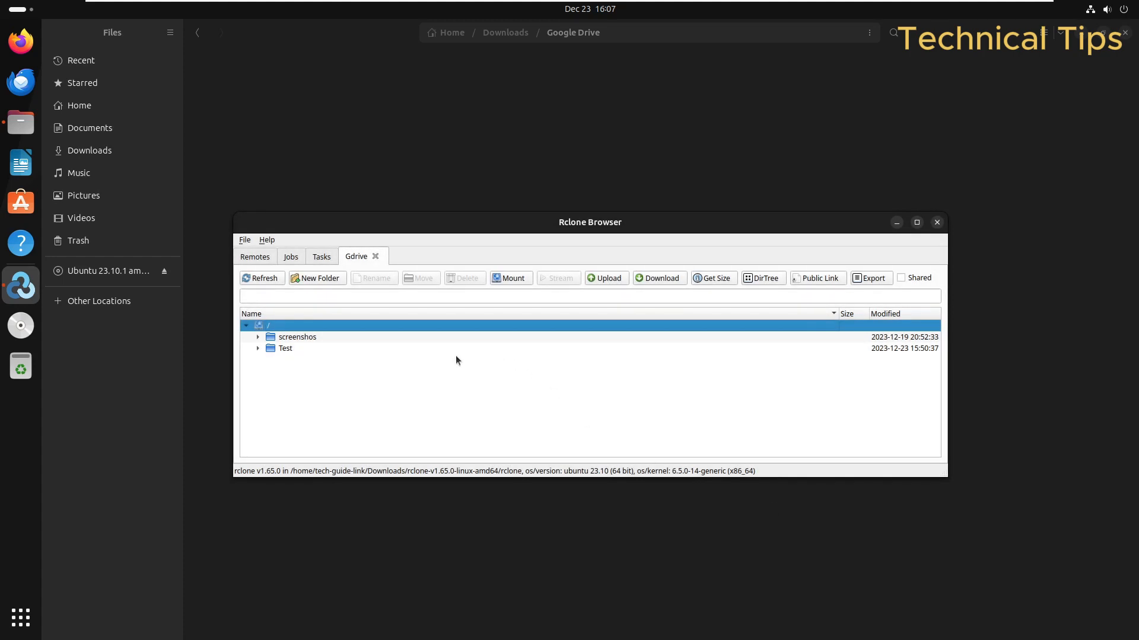
{"action": "left_click", "coordinate": [199, 33]}
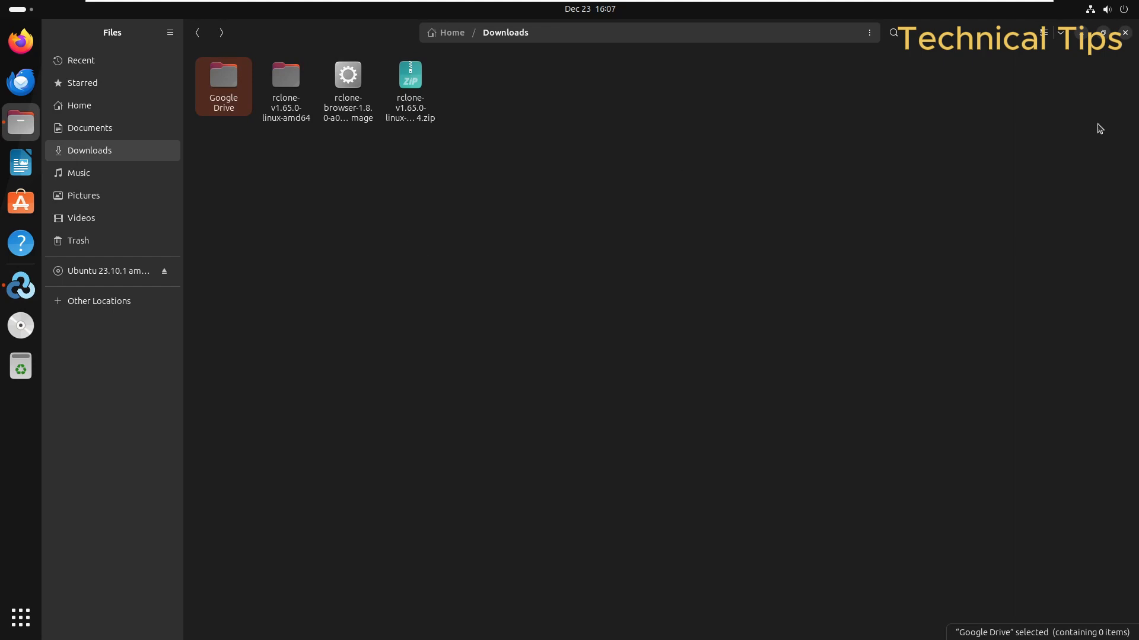
{"action": "left_click", "coordinate": [1125, 32]}
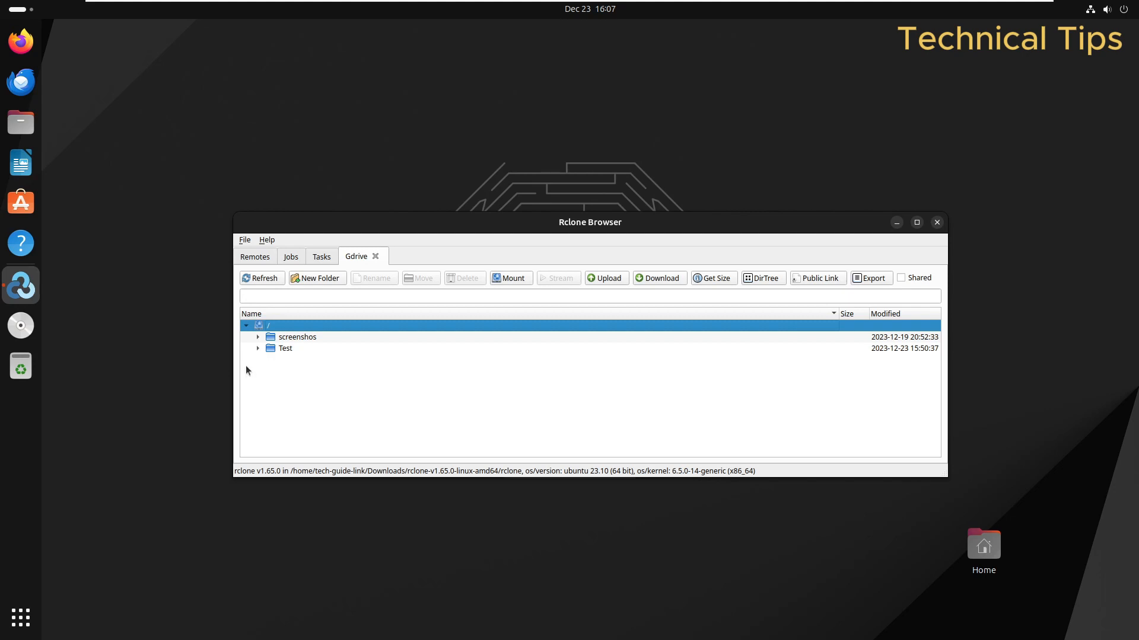
Step: Run a Copy-mode download of the Gdrive remote into Downloads/Google Drive
{"action": "left_click", "coordinate": [656, 282]}
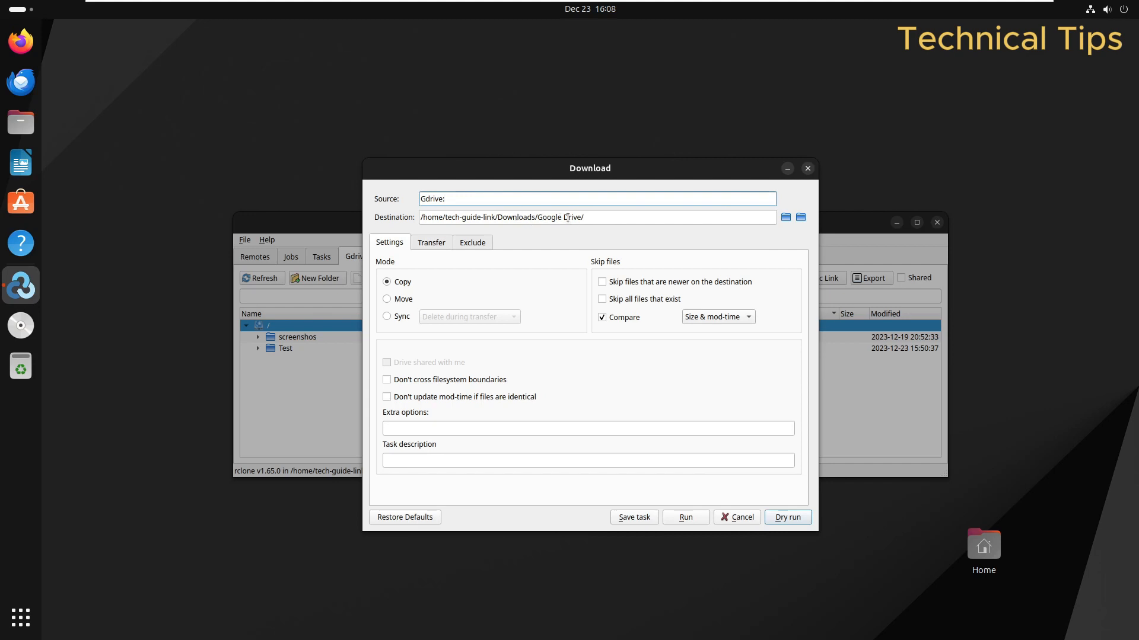
{"action": "left_click_drag", "start_coordinate": [541, 217], "coordinate": [614, 216]}
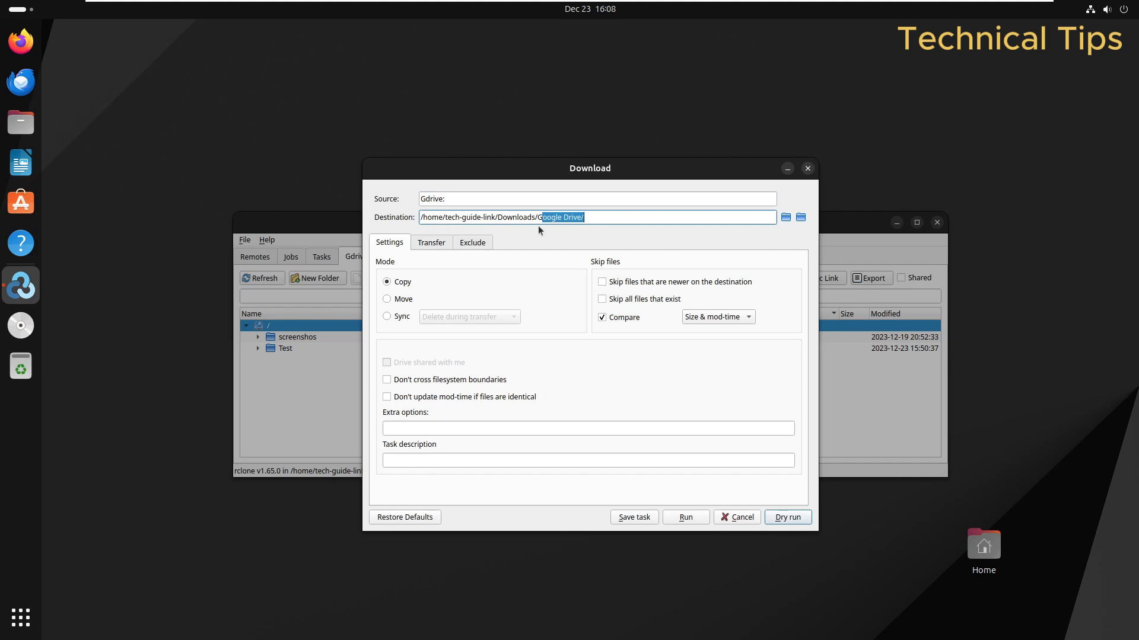
{"action": "left_click", "coordinate": [690, 517]}
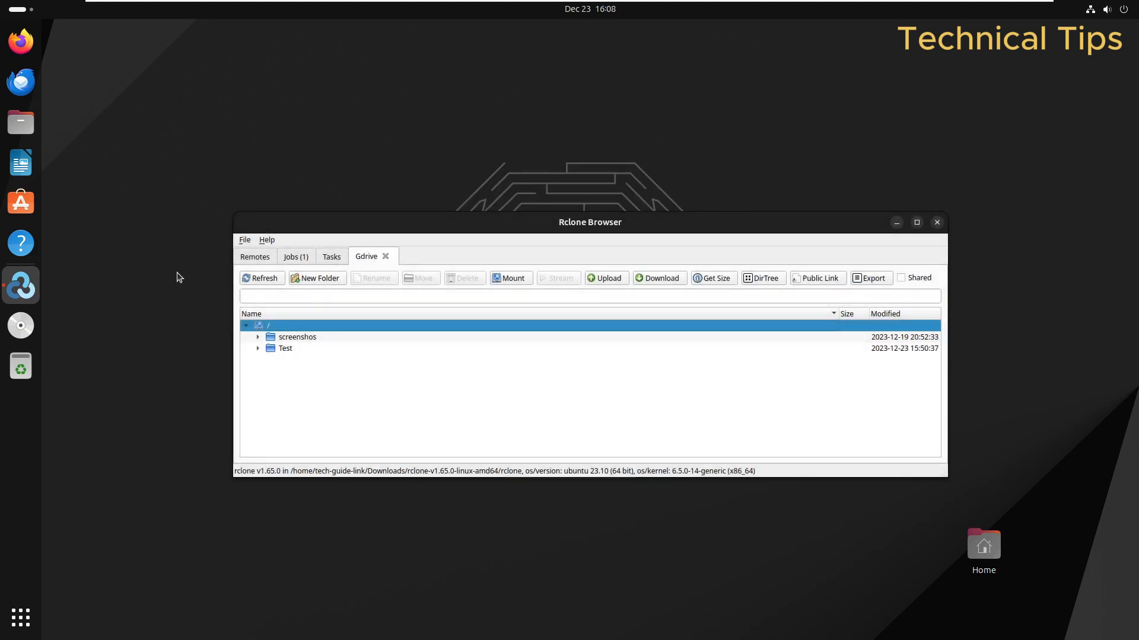
Step: Check the five downloaded files in Downloads/Google Drive in Files, then bring up Firefox
{"action": "left_click", "coordinate": [21, 123]}
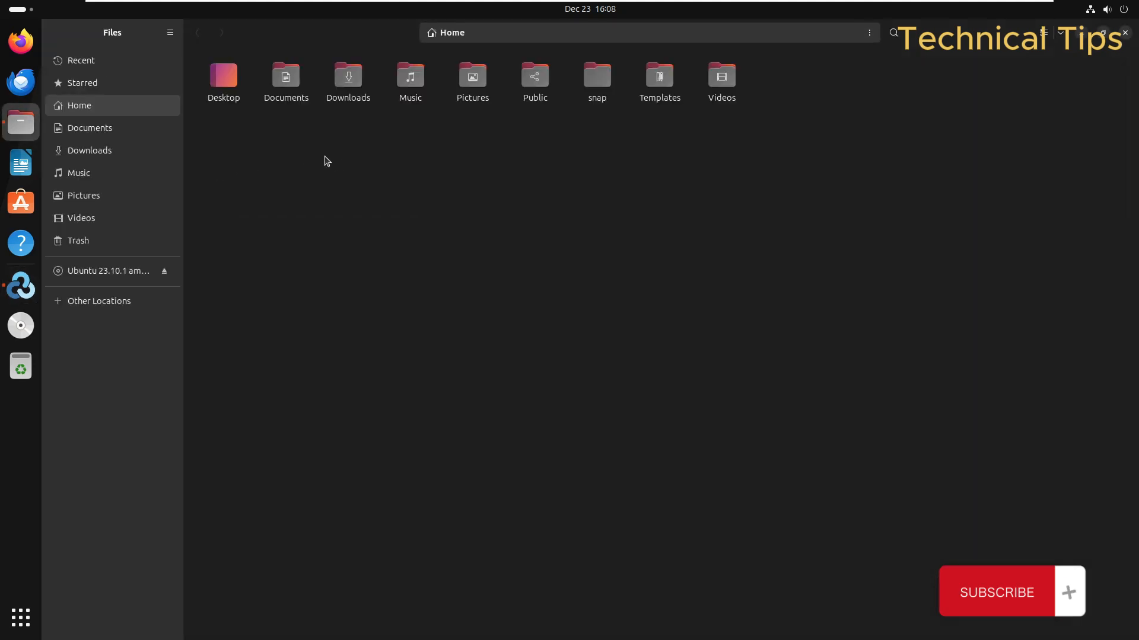
{"action": "double_click", "coordinate": [346, 82]}
{"action": "double_click", "coordinate": [209, 84]}
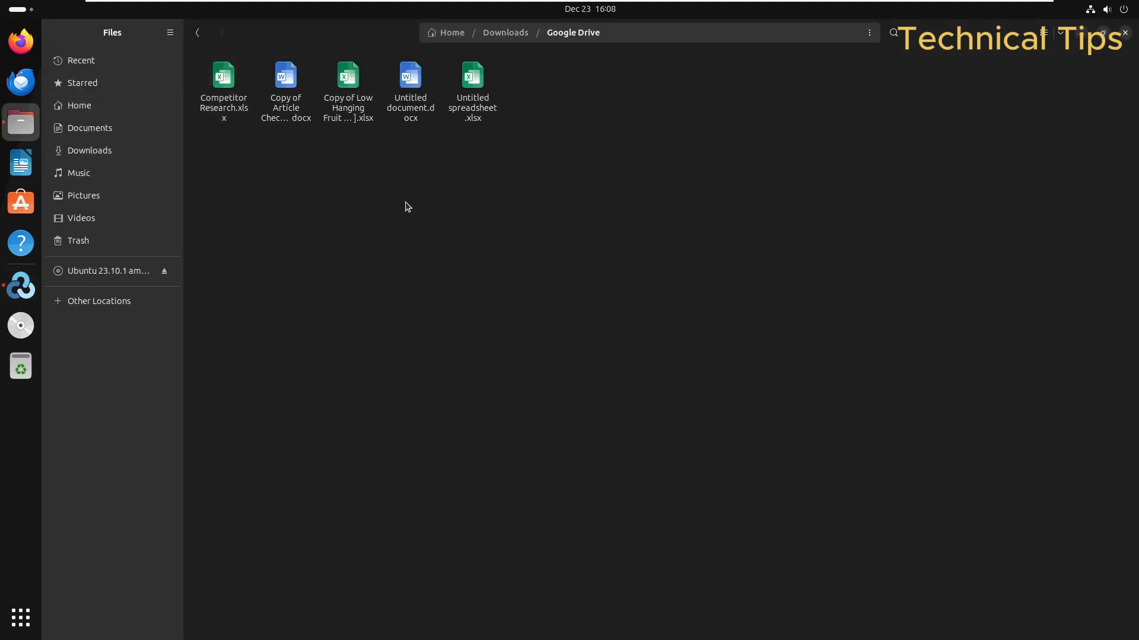
{"action": "left_click_drag", "start_coordinate": [502, 173], "coordinate": [242, 107]}
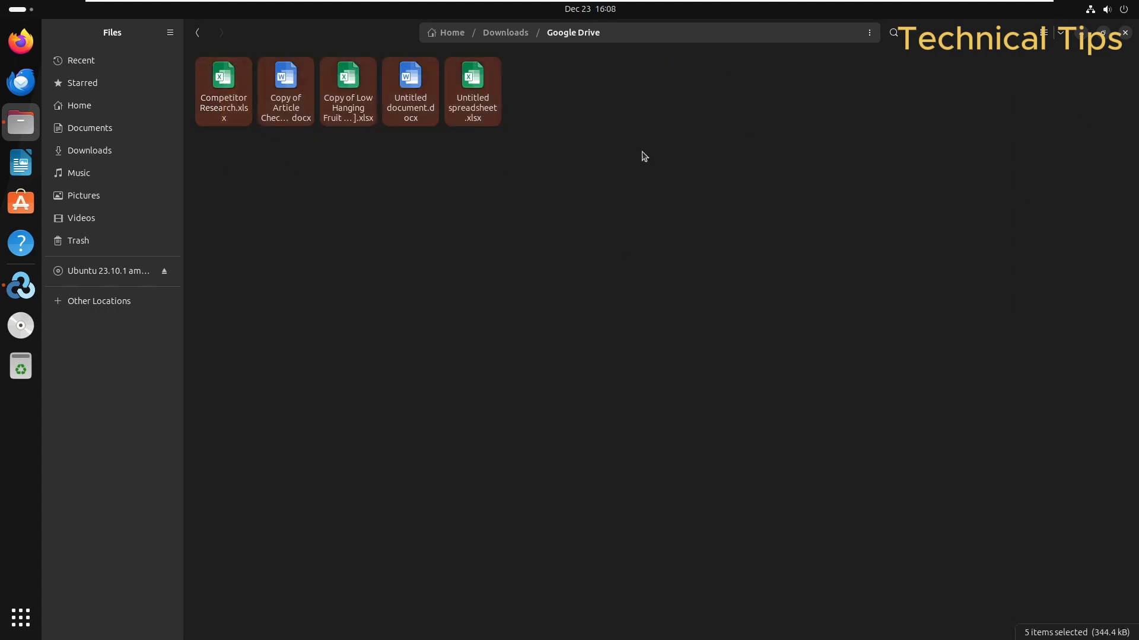
{"action": "left_click", "coordinate": [20, 41]}
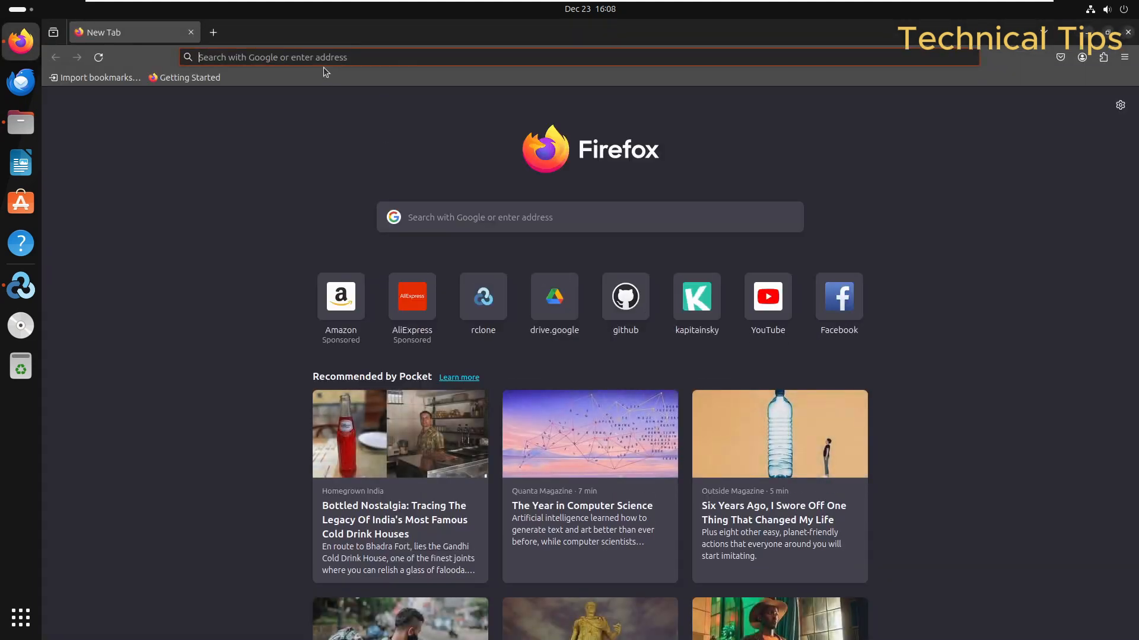
Step: Load Google Drive Home in Firefox from the 'googl' address suggestion, then switch to Files
{"action": "left_click", "coordinate": [322, 53]}
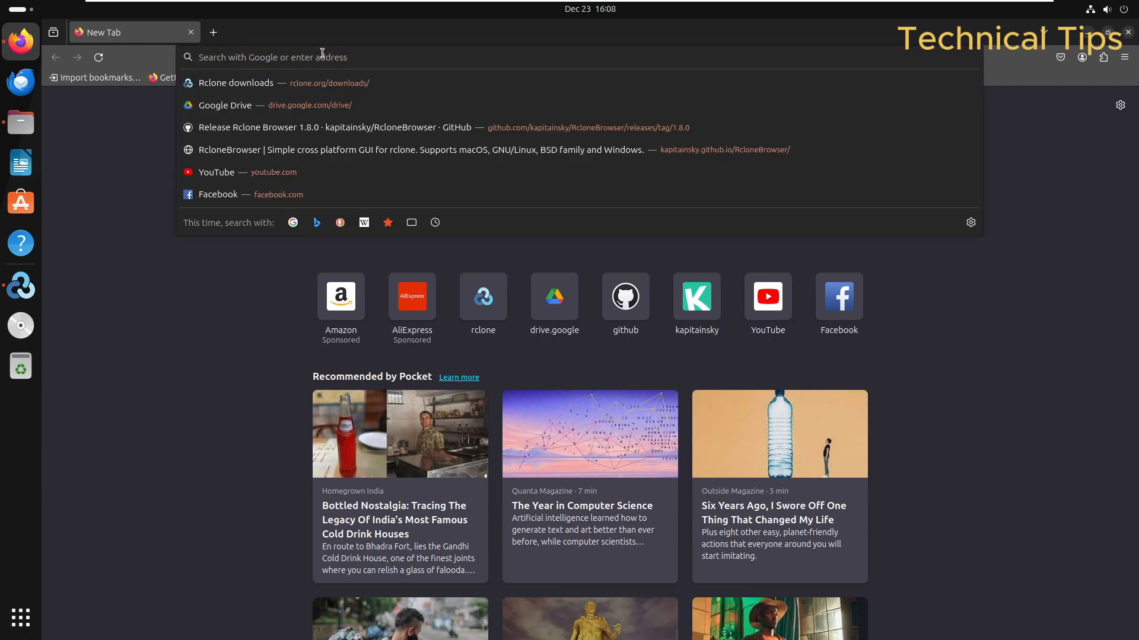
{"action": "type", "text": "googl"}
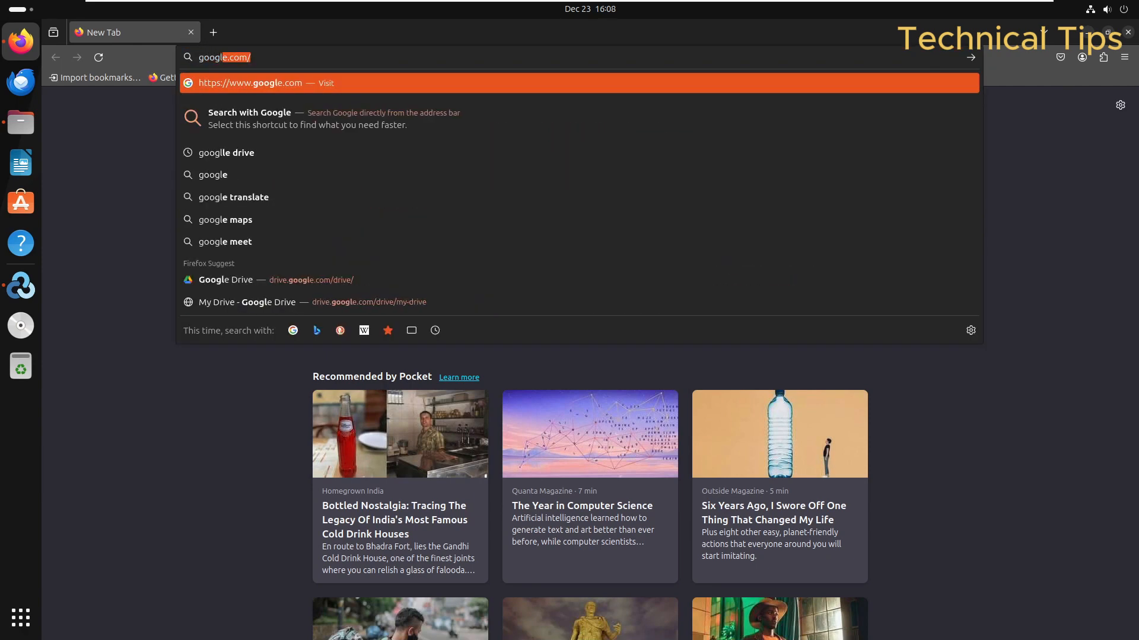
{"action": "key", "text": "Down"}
{"action": "key", "text": "Down"}
{"action": "key", "text": "Down"}
{"action": "key", "text": "Down"}
{"action": "key", "text": "Down"}
{"action": "key", "text": "Down"}
{"action": "key", "text": "Down"}
{"action": "key", "text": "Down"}
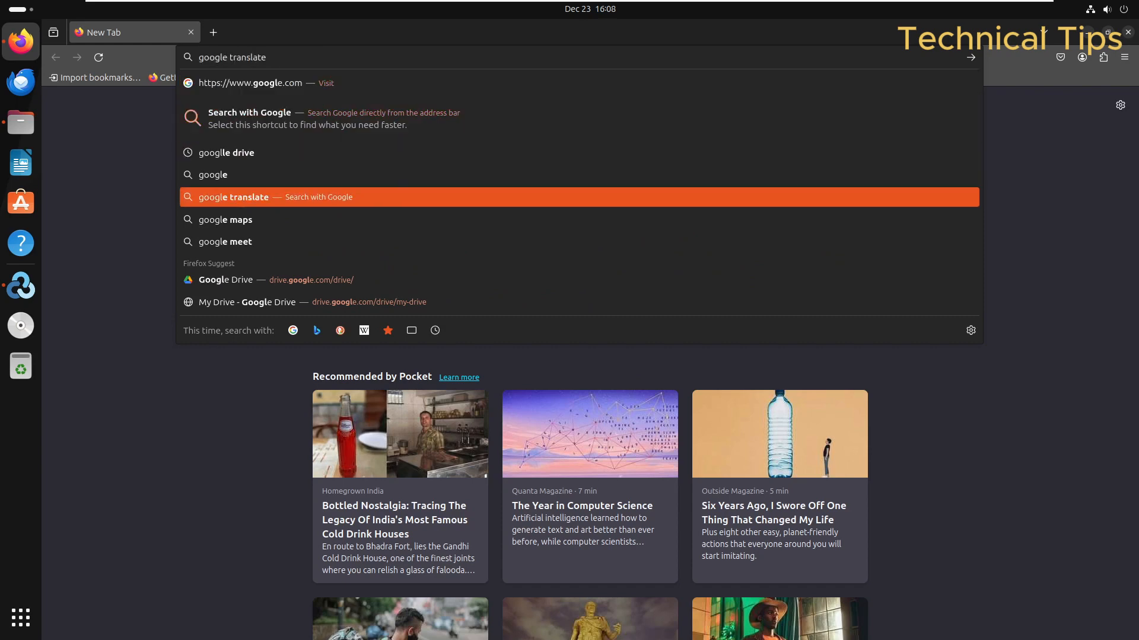
{"action": "key", "text": "Up"}
{"action": "key", "text": "Return"}
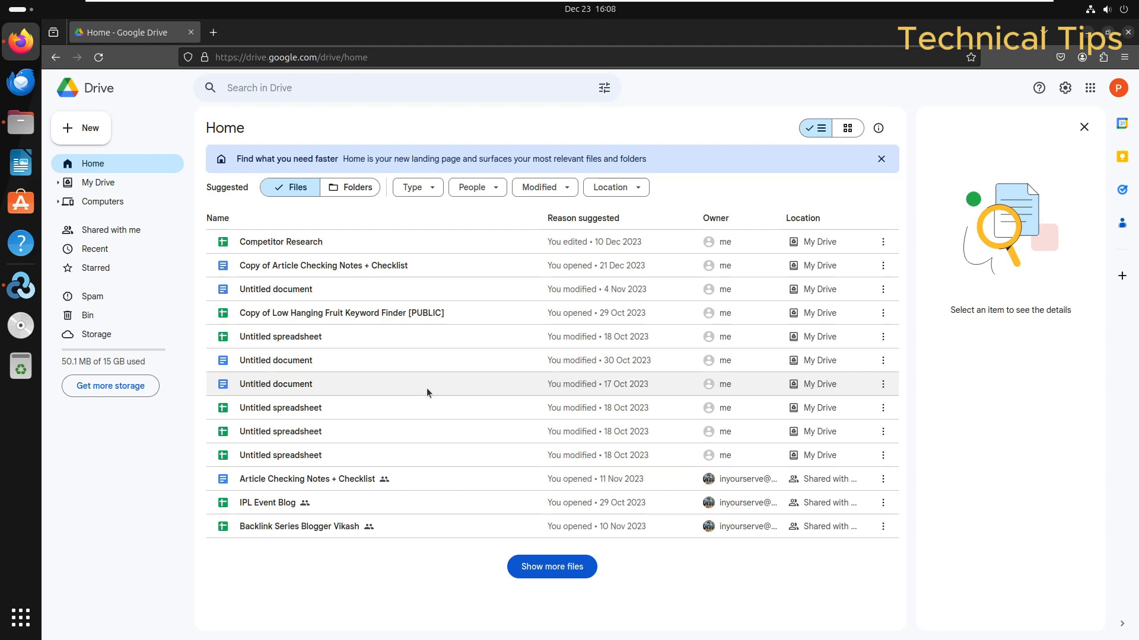
{"action": "key", "text": "alt+Tab"}
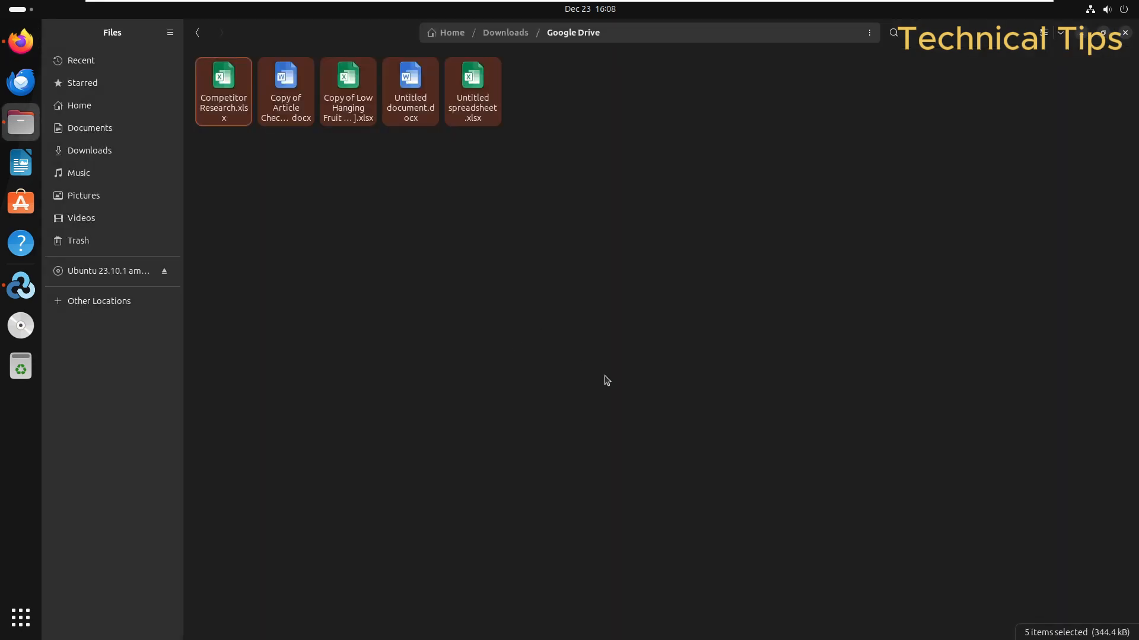
Step: Permanently delete all five downloaded files, leaving the Downloads/Google Drive folder empty
{"action": "key", "text": "alt+Tab"}
{"action": "key", "text": "alt+Tab"}
{"action": "left_click", "coordinate": [507, 186]}
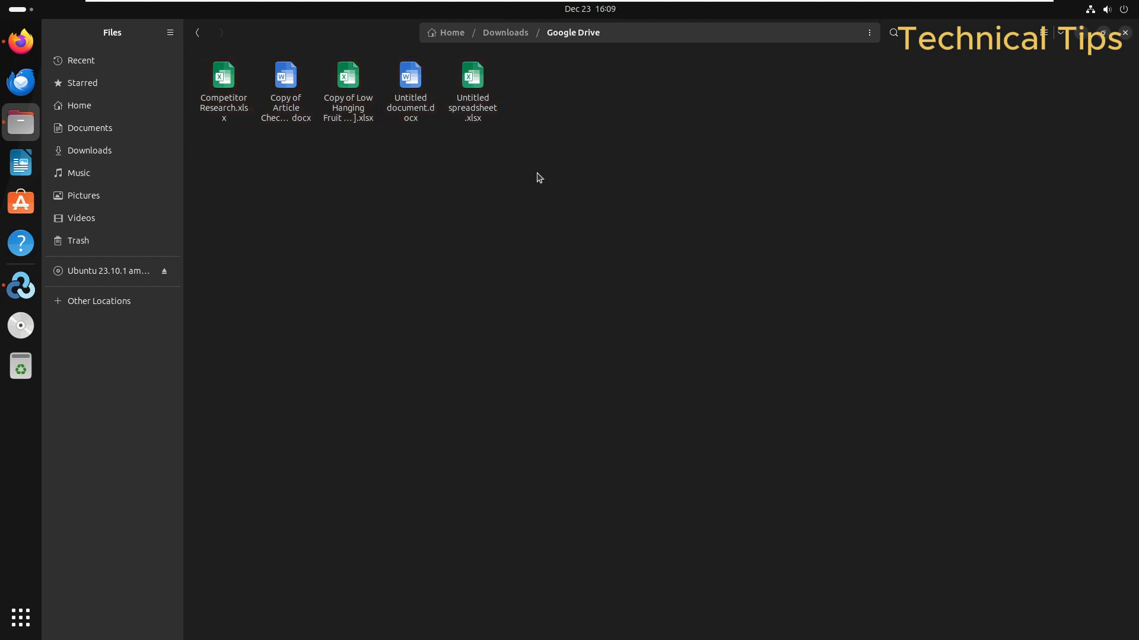
{"action": "left_click_drag", "start_coordinate": [558, 164], "coordinate": [121, 42]}
{"action": "key", "text": "shift+Delete"}
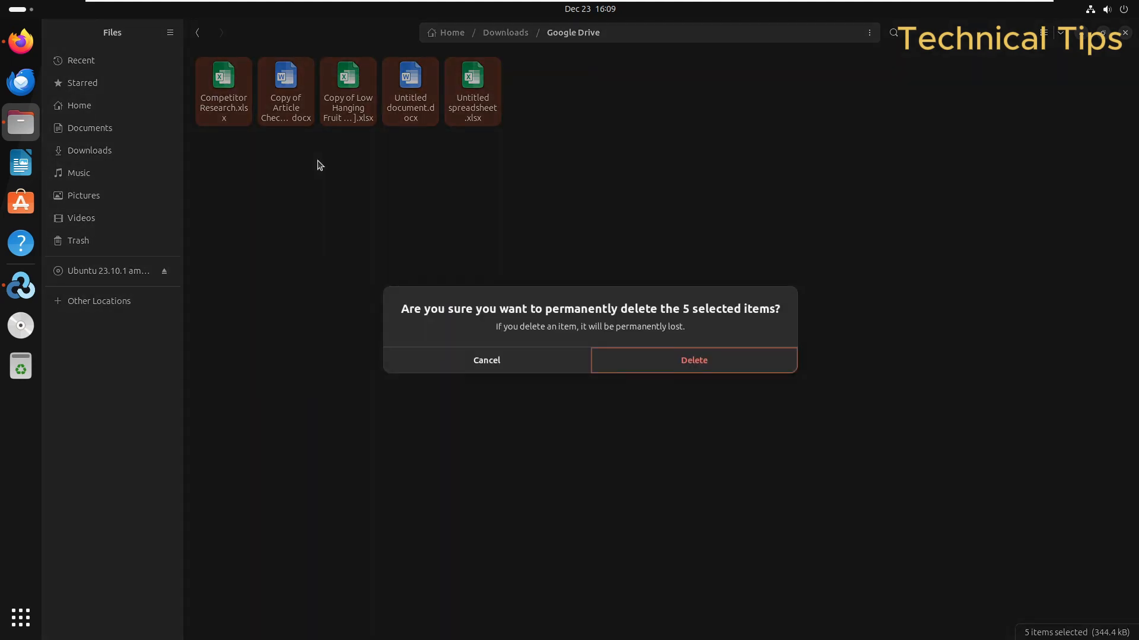
{"action": "key", "text": "Return"}
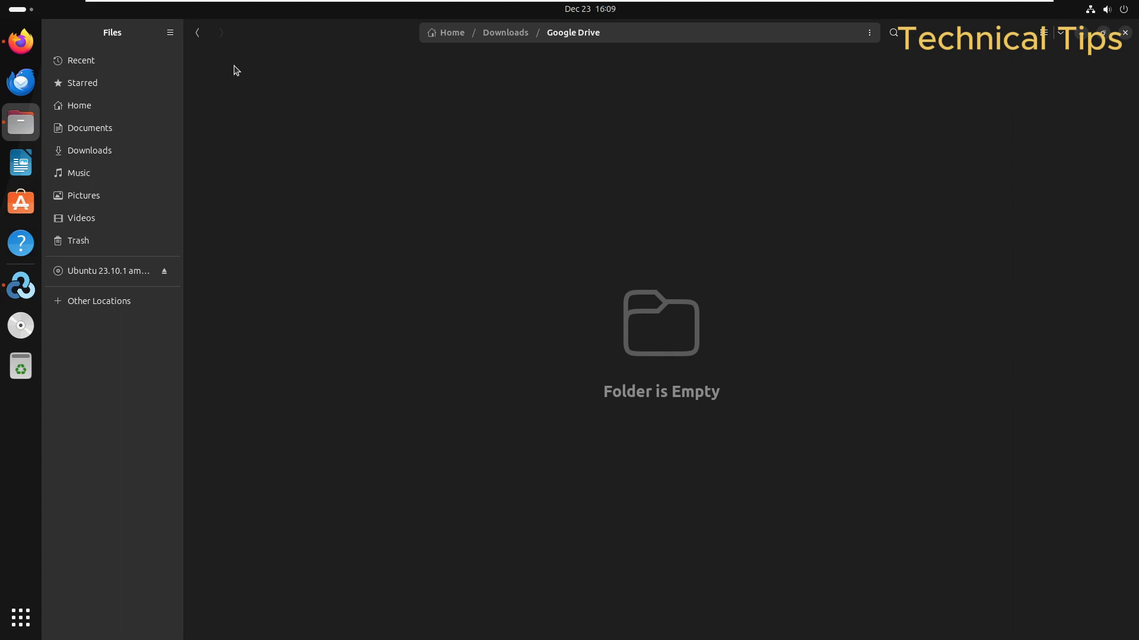
{"action": "left_click", "coordinate": [197, 32]}
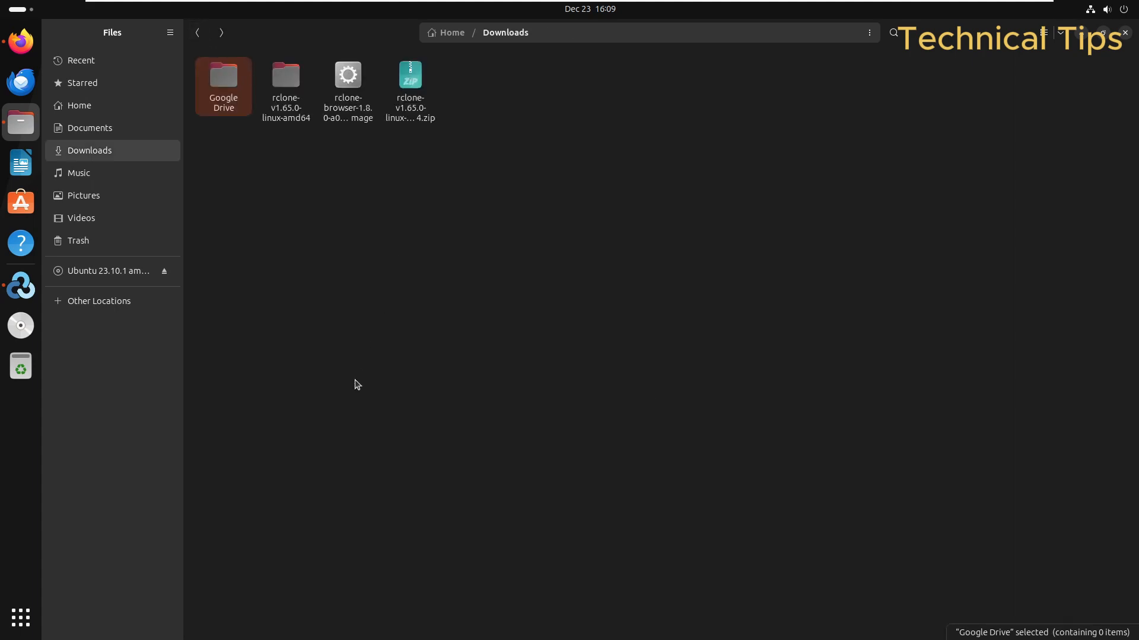
{"action": "key", "text": "alt+Tab"}
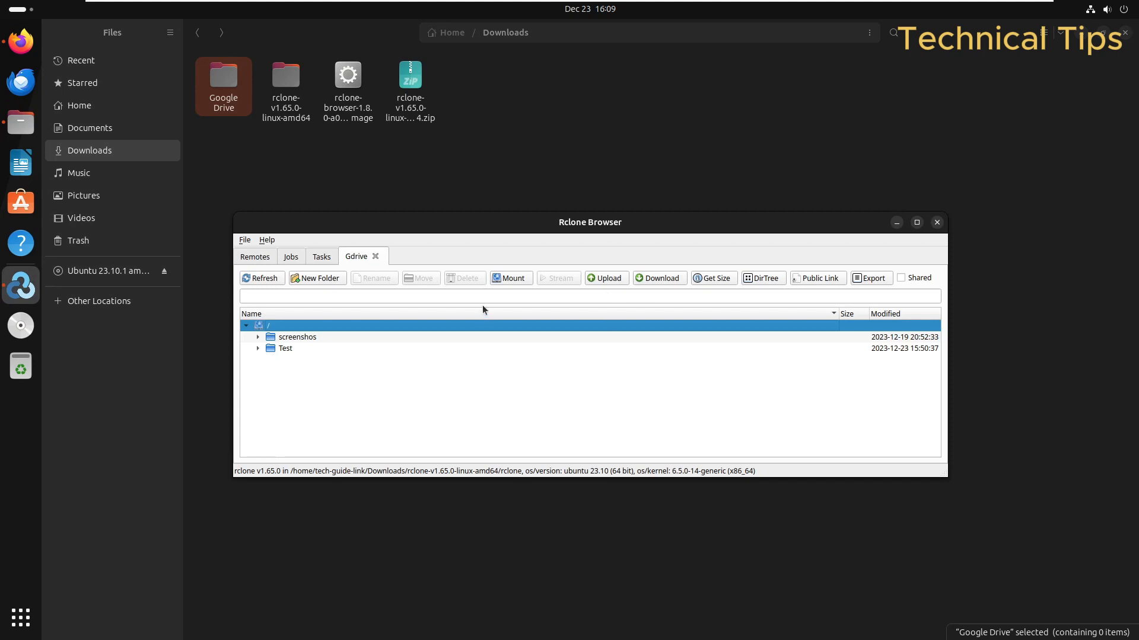
Step: Mount the Gdrive remote onto the Google Drive folder inside Downloads
{"action": "left_click", "coordinate": [512, 279]}
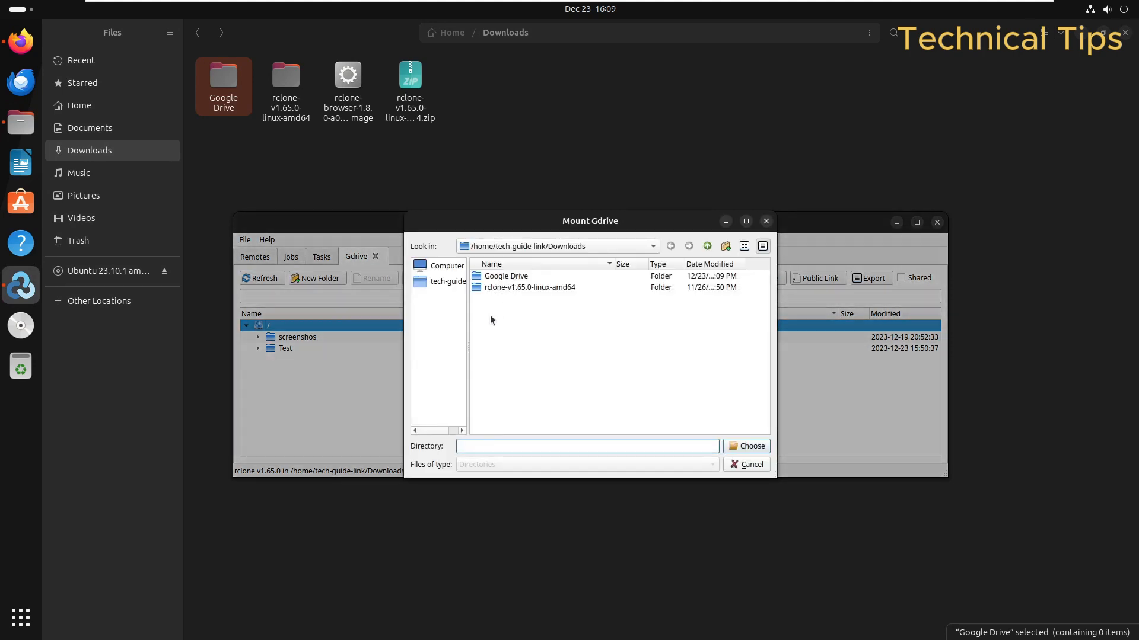
{"action": "left_click", "coordinate": [480, 278]}
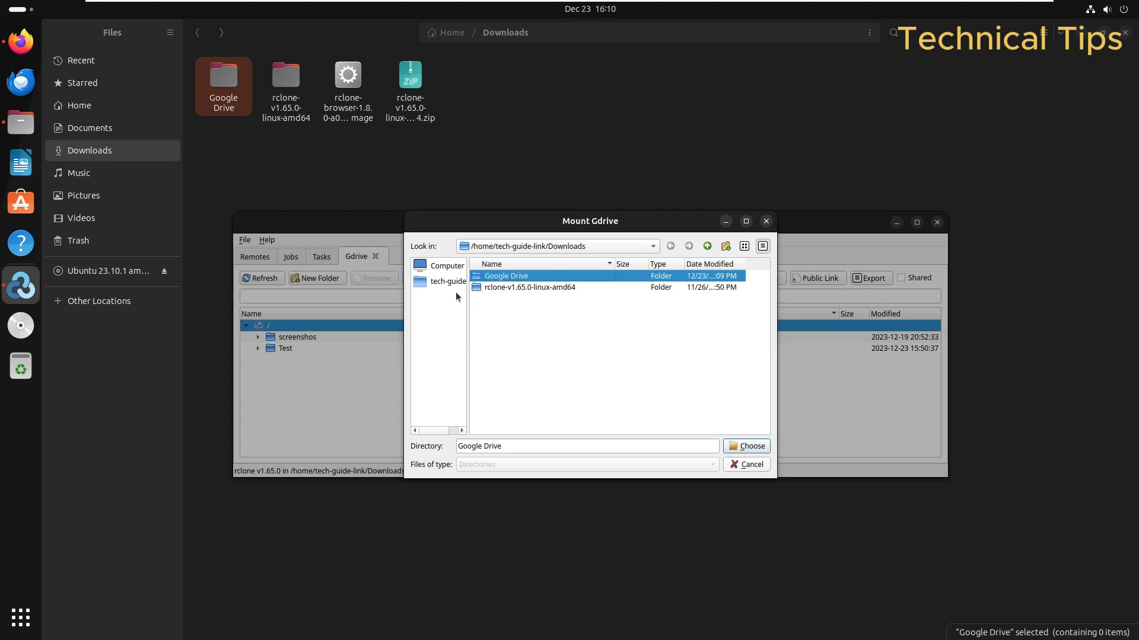
{"action": "left_click", "coordinate": [748, 446]}
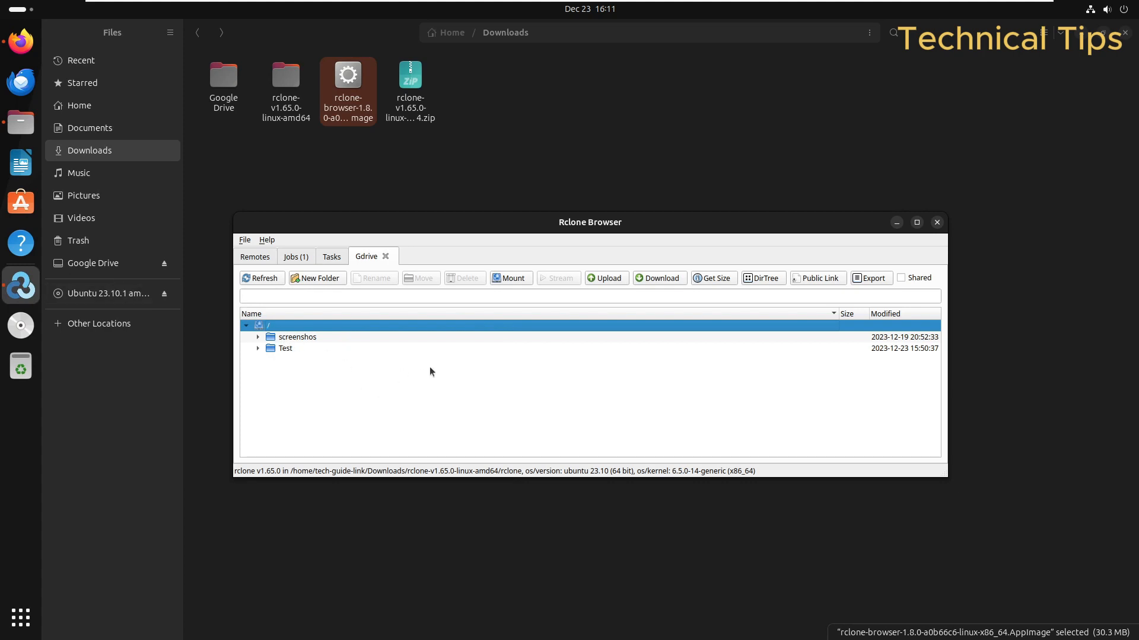
Step: Browse the mounted Google Drive in Files, showing screenshos, Test and five Office files
{"action": "left_click", "coordinate": [101, 265]}
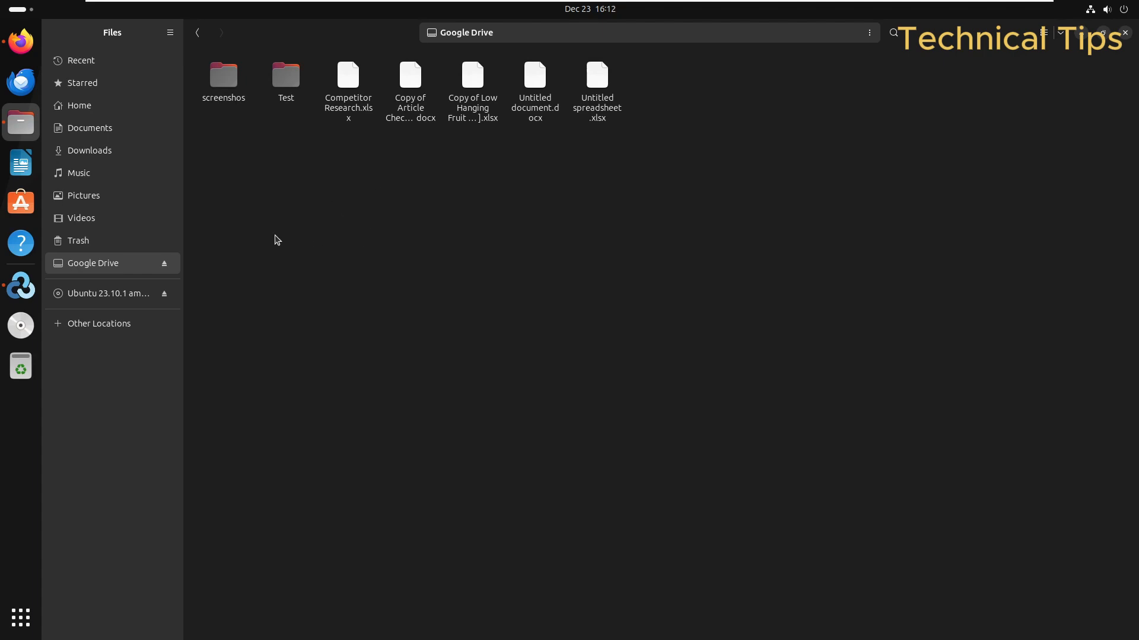
{"action": "left_click", "coordinate": [20, 287]}
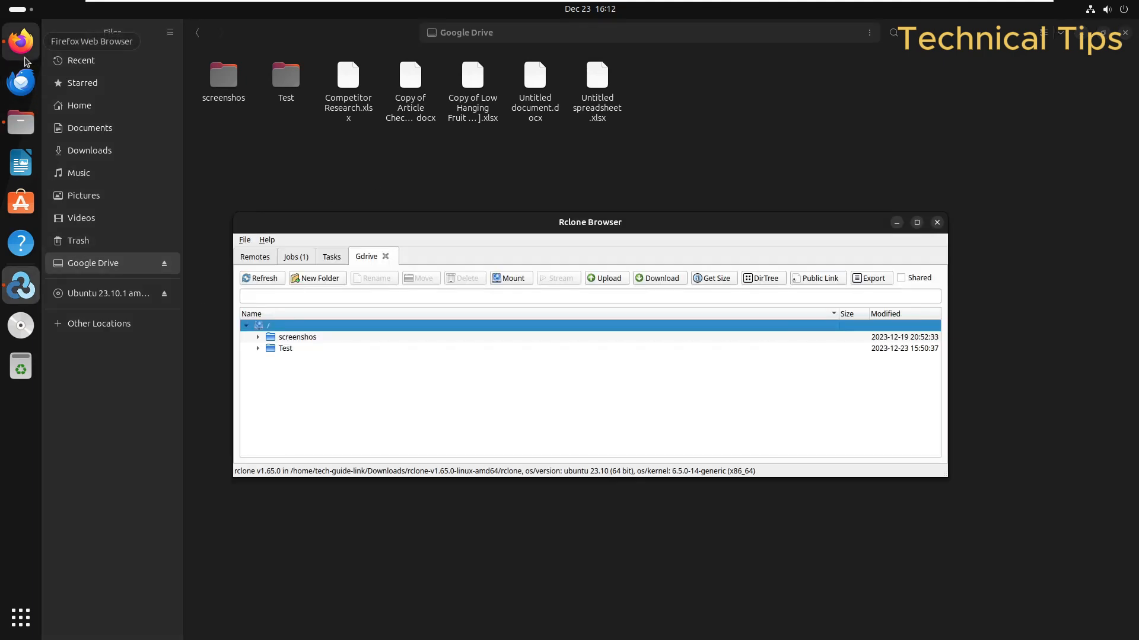
Step: Bring Rclone Browser to the front and shift its window down and right
{"action": "left_click", "coordinate": [25, 59]}
{"action": "key", "text": "alt+Tab"}
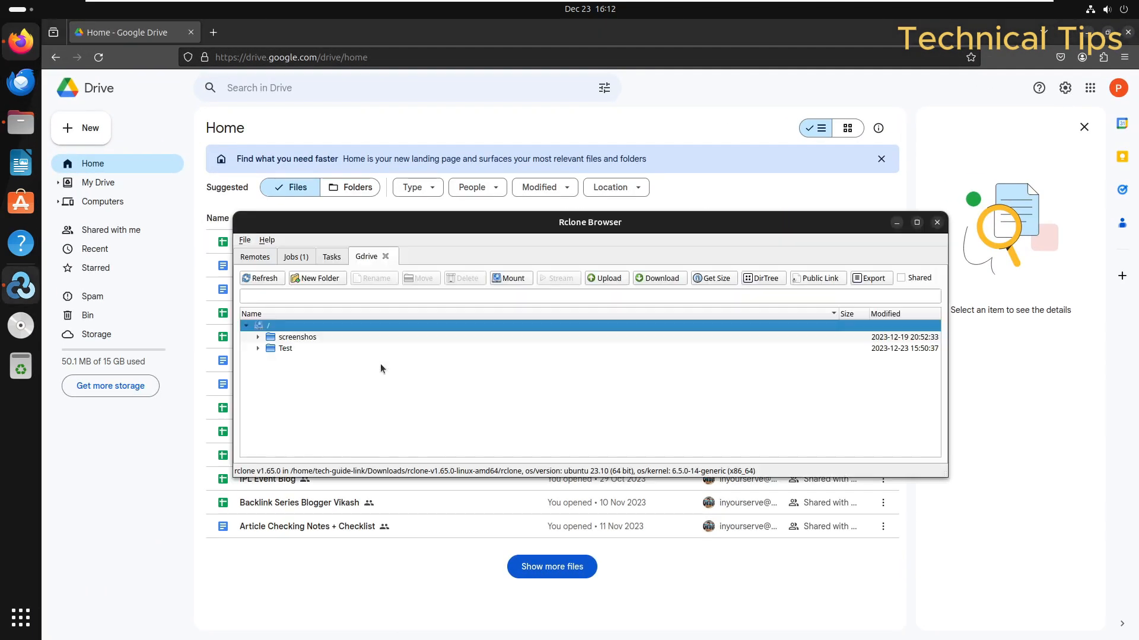
{"action": "left_click_drag", "start_coordinate": [479, 230], "coordinate": [558, 260]}
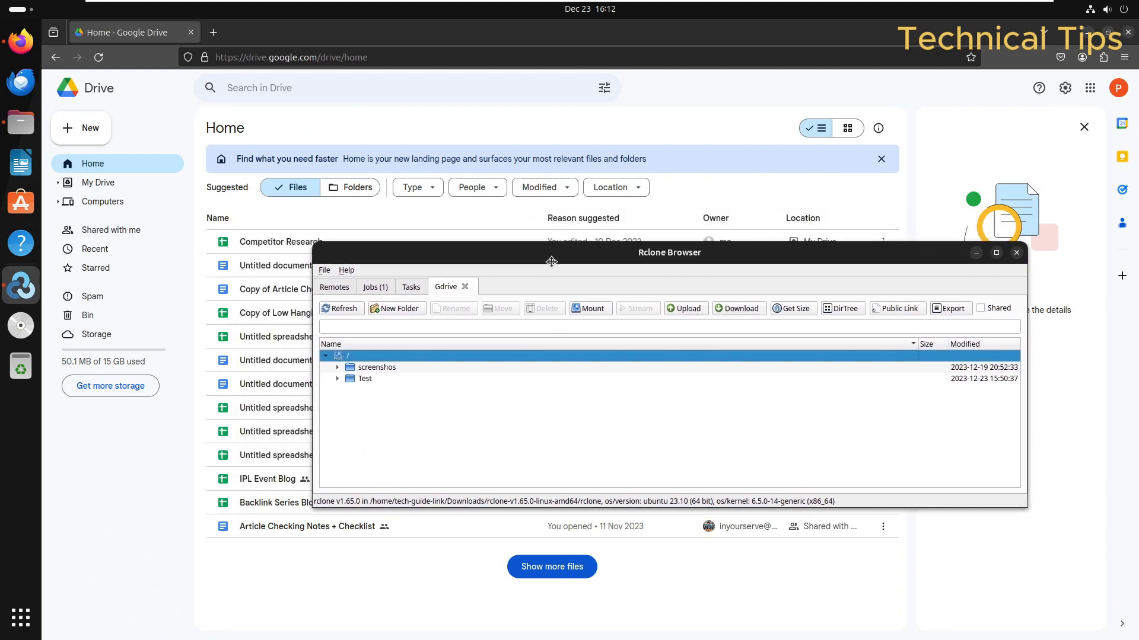
Step: Delete the Test folder from the Gdrive remote, confirming with Yes
{"action": "left_click", "coordinate": [343, 378]}
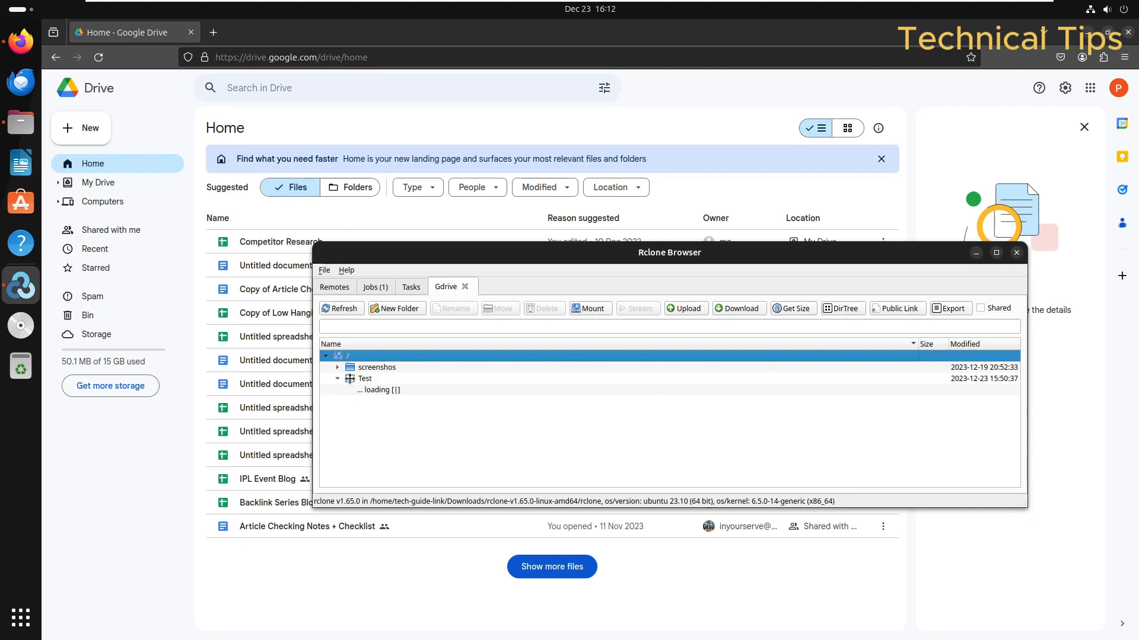
{"action": "left_click", "coordinate": [355, 380]}
{"action": "right_click", "coordinate": [354, 379]}
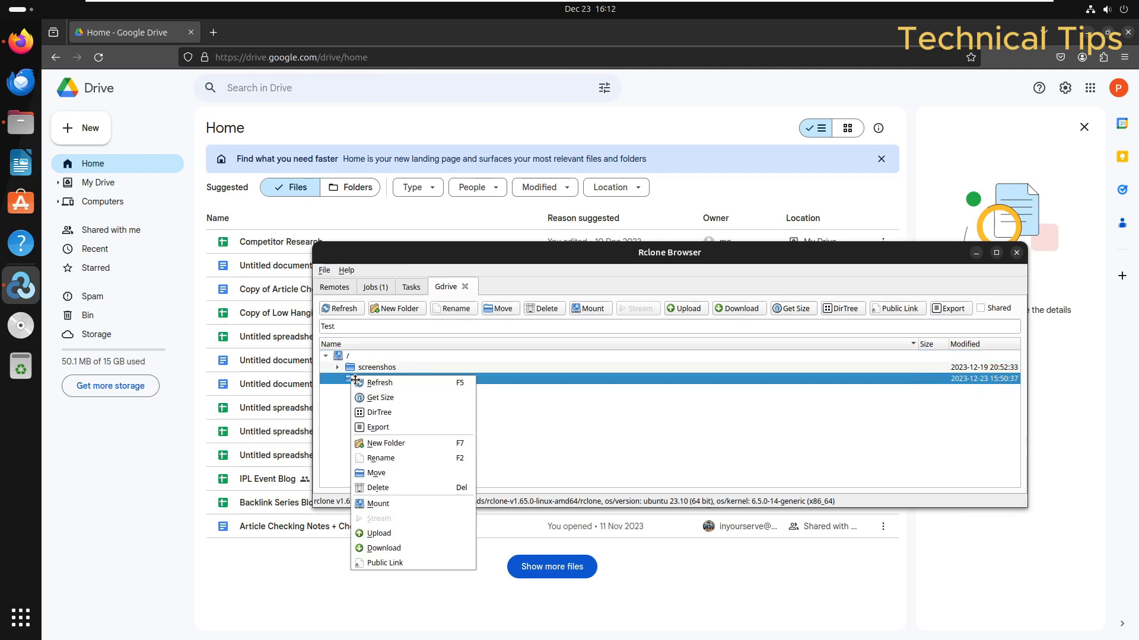
{"action": "left_click", "coordinate": [402, 488]}
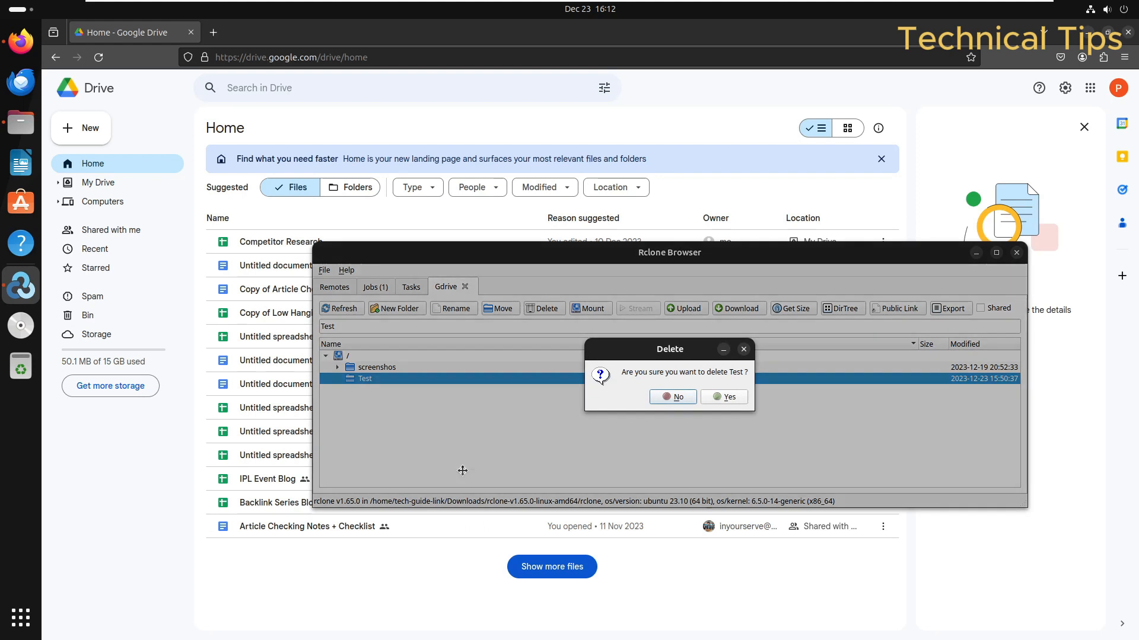
{"action": "left_click", "coordinate": [722, 396]}
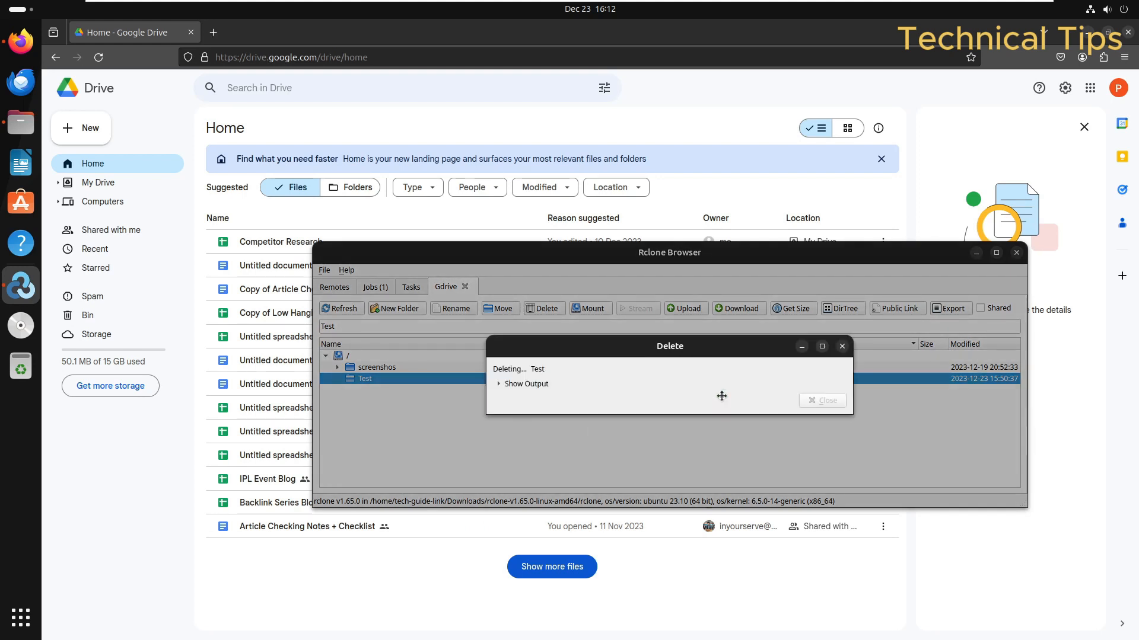
{"action": "left_click", "coordinate": [324, 579]}
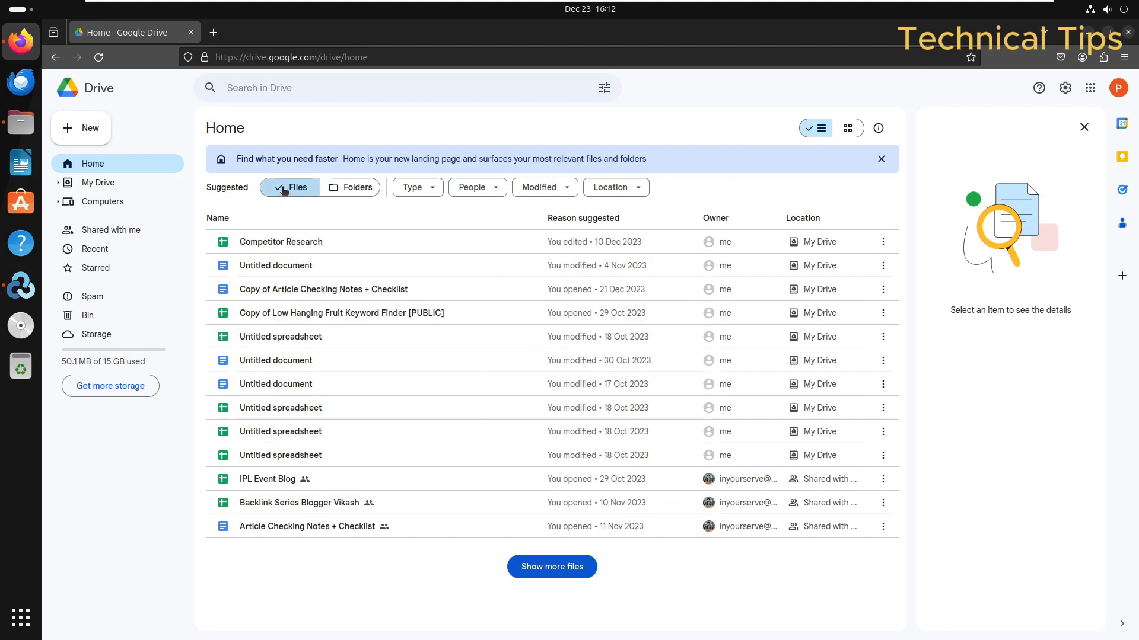
Step: Reload Drive Home and list Folders to confirm only screenshos remains
{"action": "left_click", "coordinate": [97, 59]}
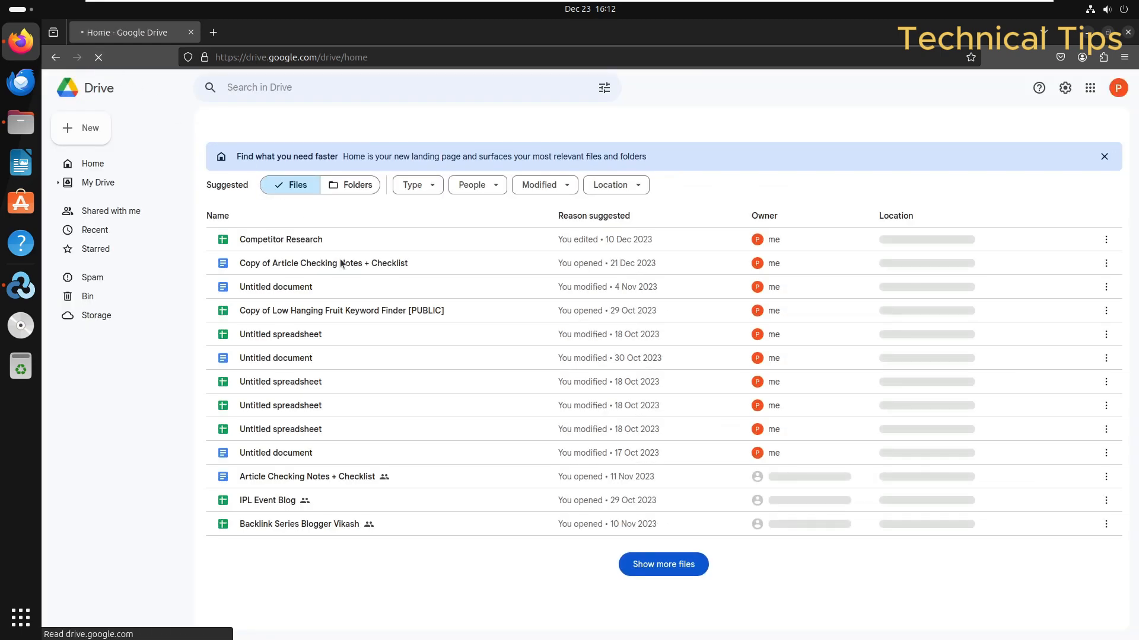
{"action": "left_click", "coordinate": [354, 189]}
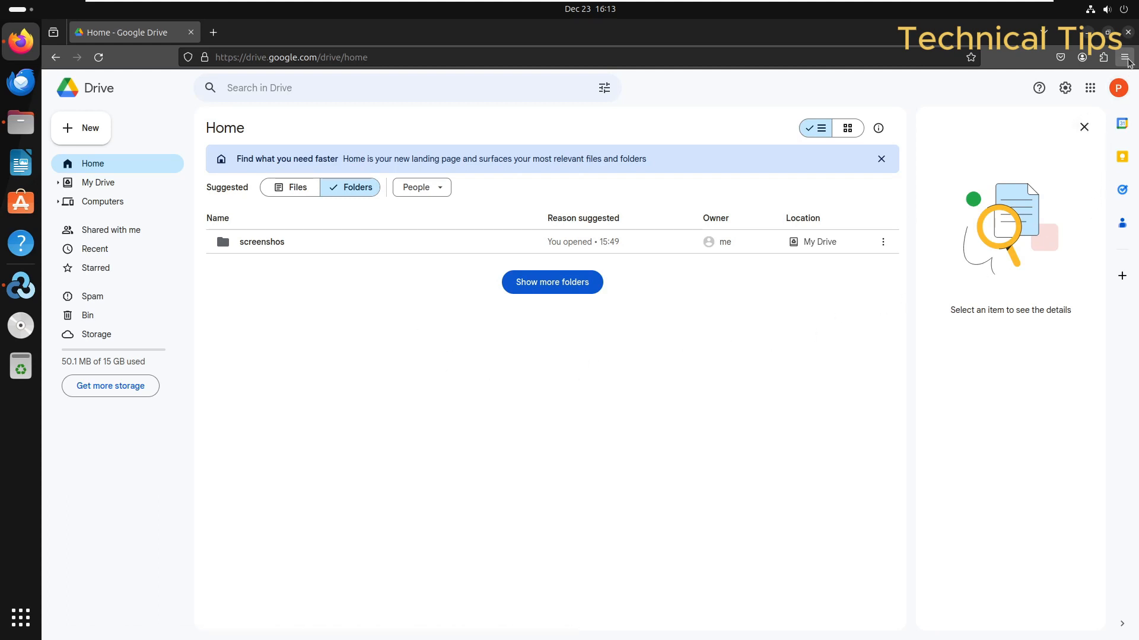
{"action": "left_click", "coordinate": [1130, 39]}
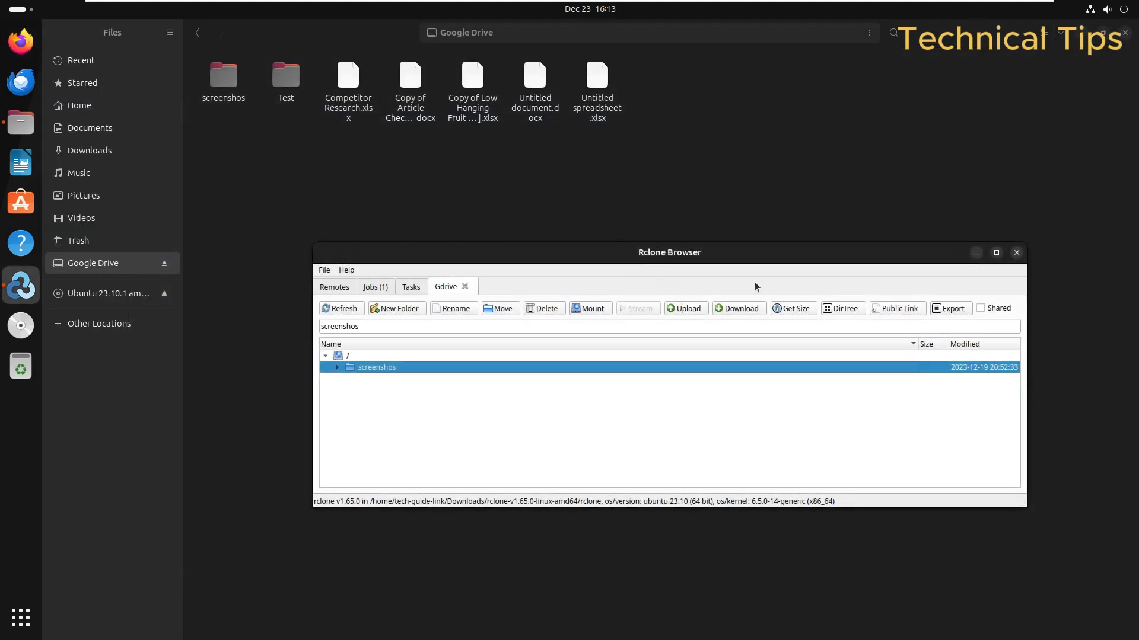
Step: Quit Rclone Browser, stopping the Gdrive mount job, and close the Files window
{"action": "left_click", "coordinate": [1016, 253]}
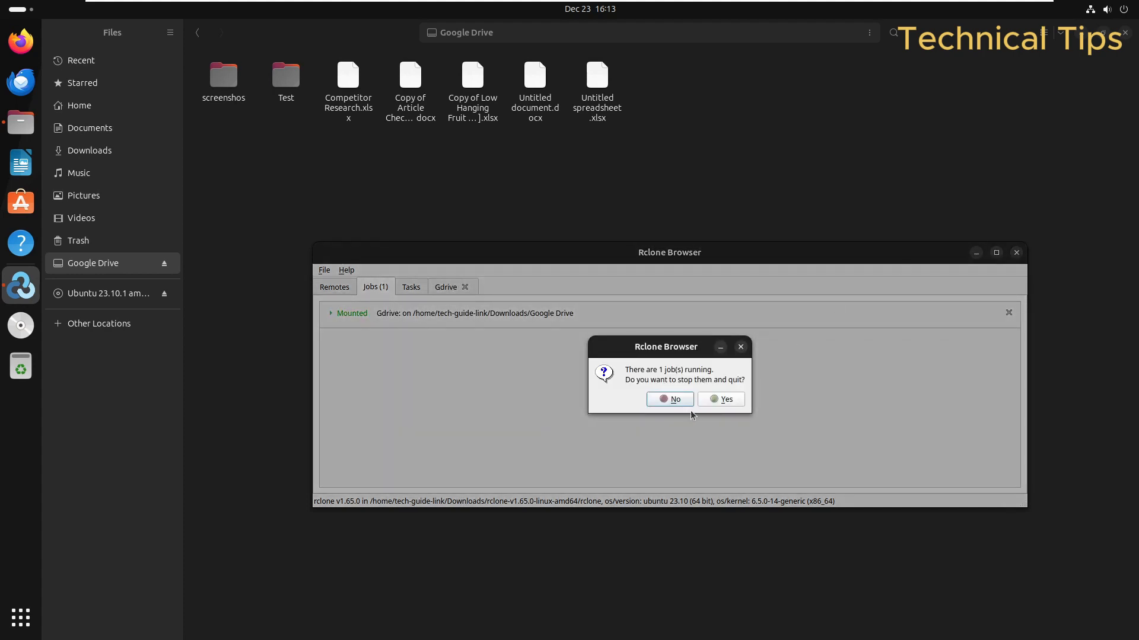
{"action": "left_click", "coordinate": [720, 400]}
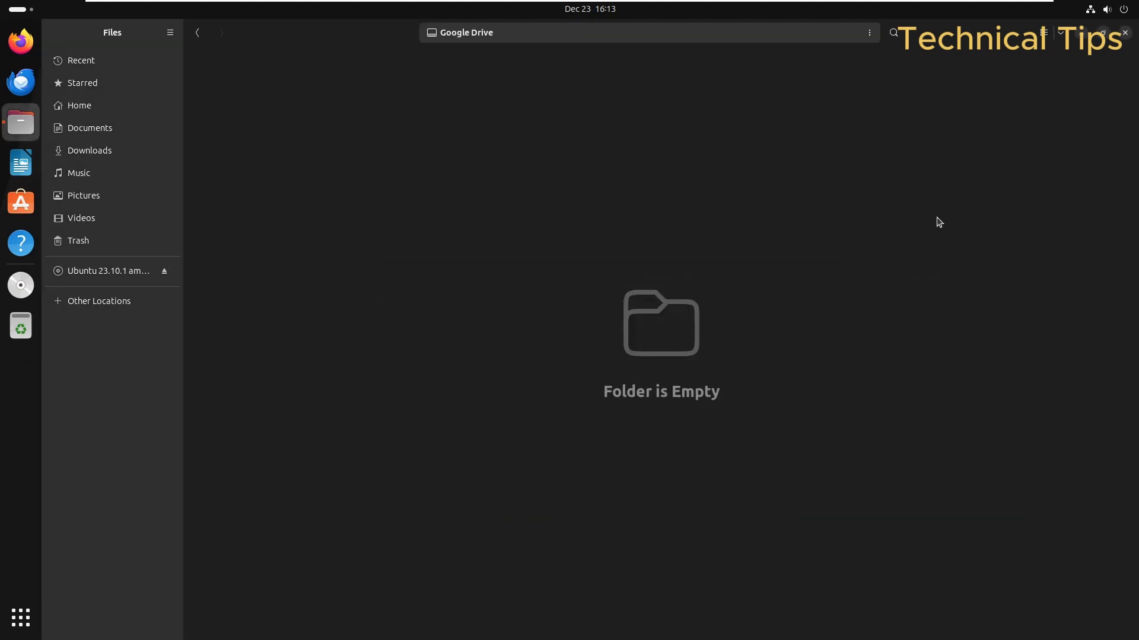
{"action": "left_click", "coordinate": [1125, 34]}
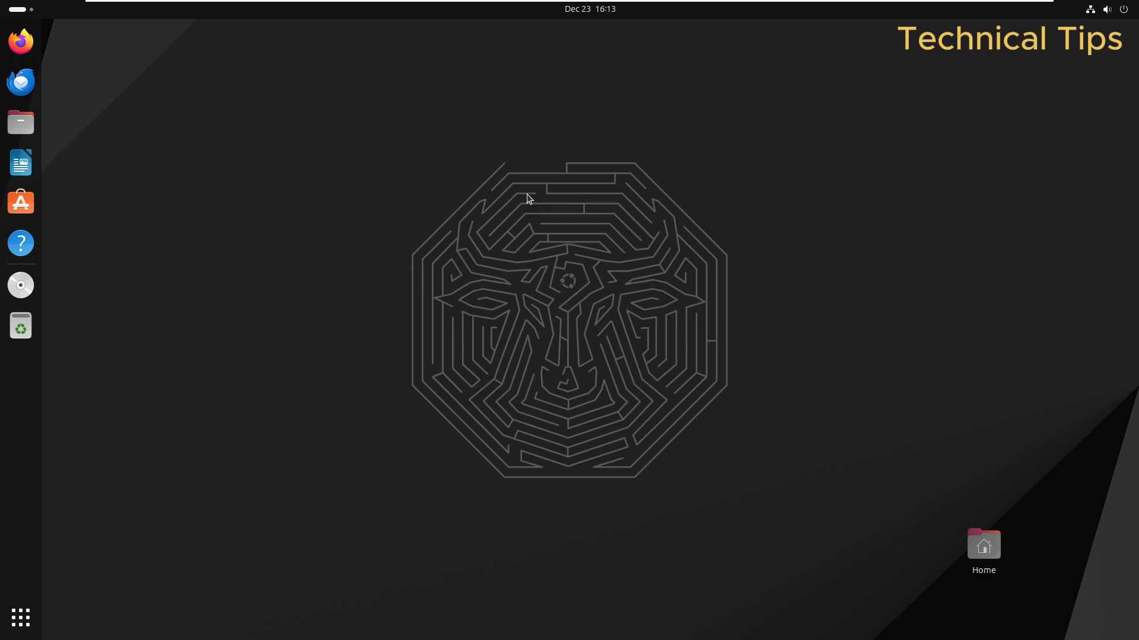
{"action": "mouse_move", "coordinate": [423, 3]}
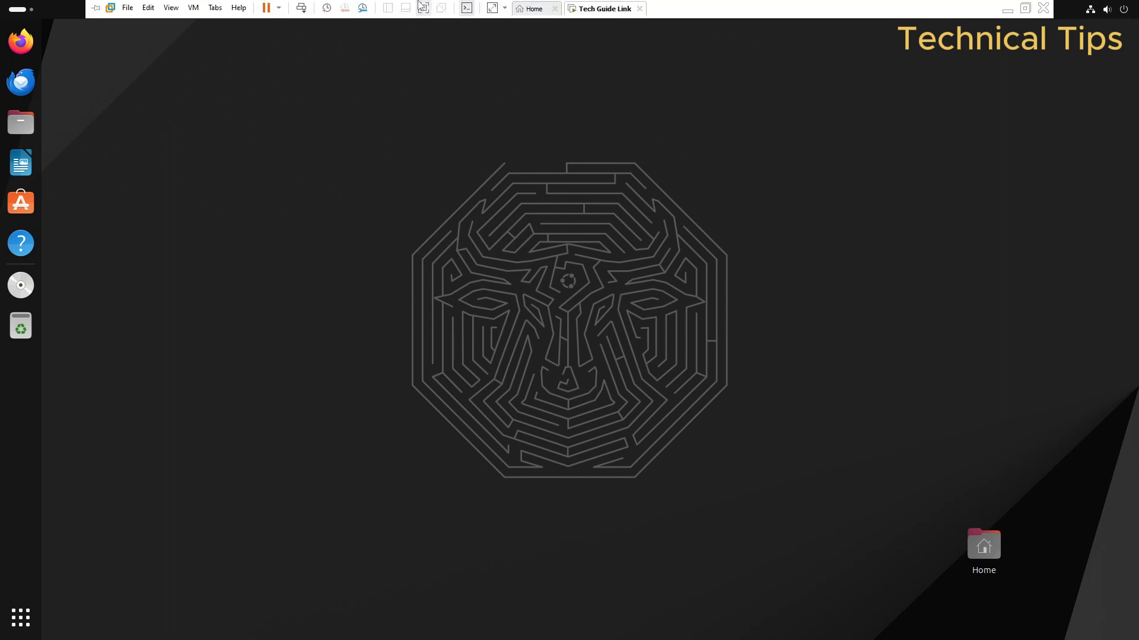